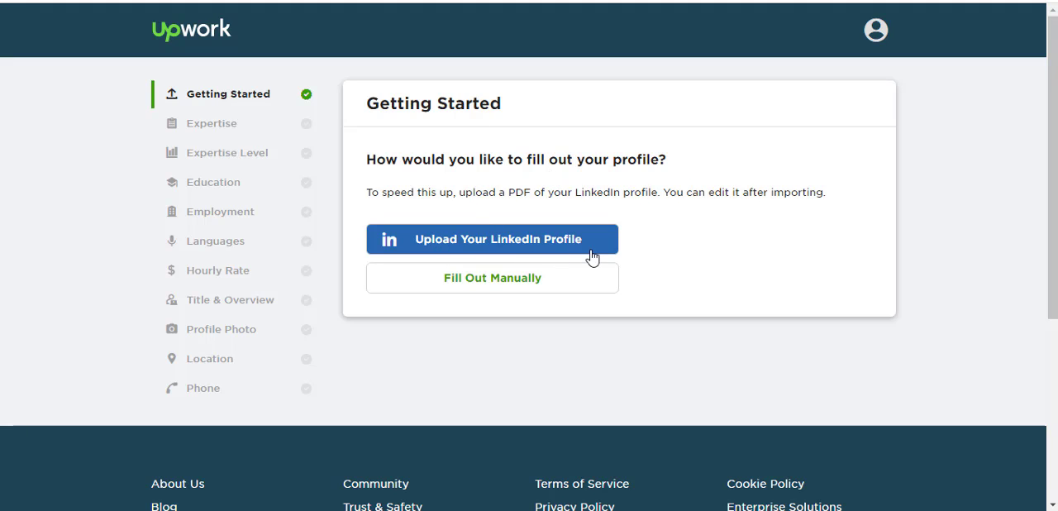
- Choose to fill out the profile manually and select Admin Support as the main service offered
left_click(495, 281)
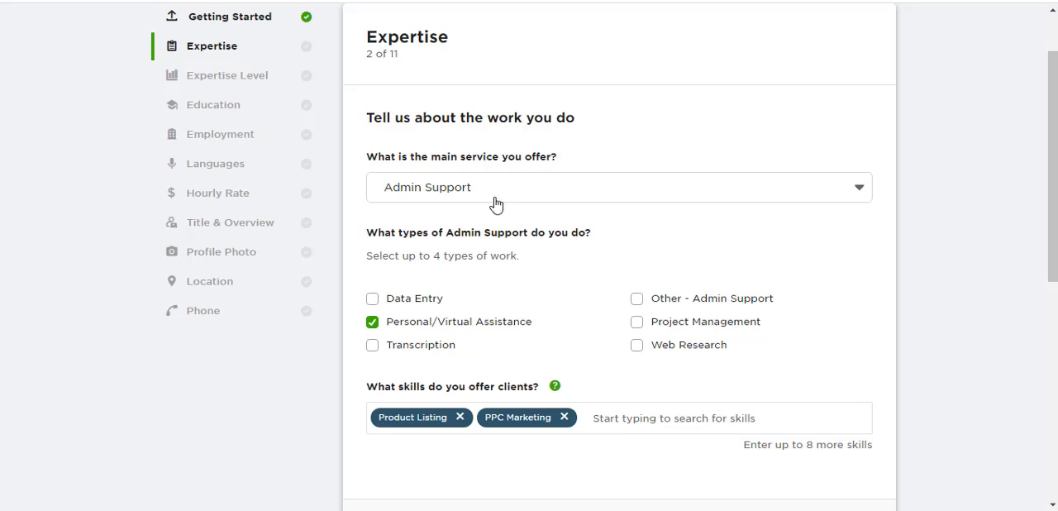
scroll(1054, 231, "up", 1)
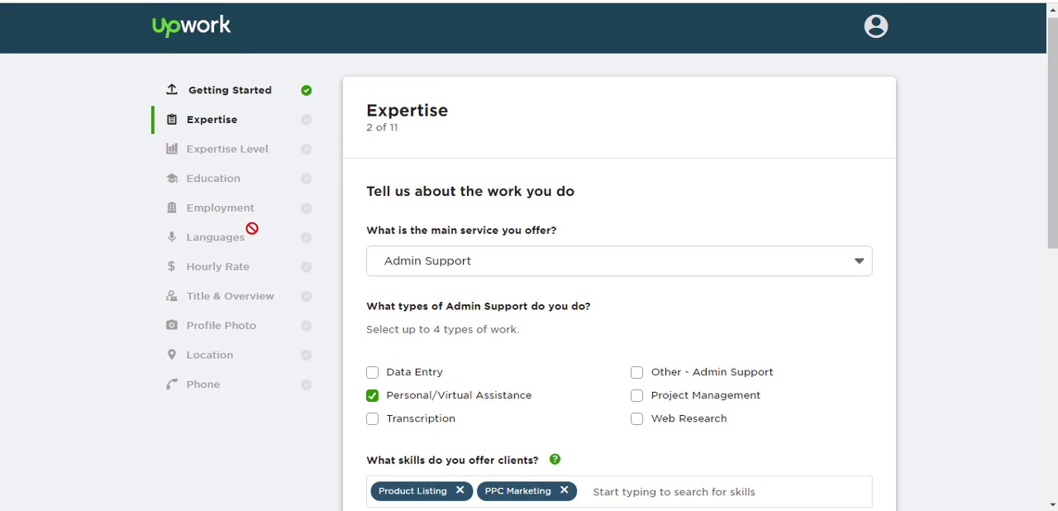
left_click(528, 264)
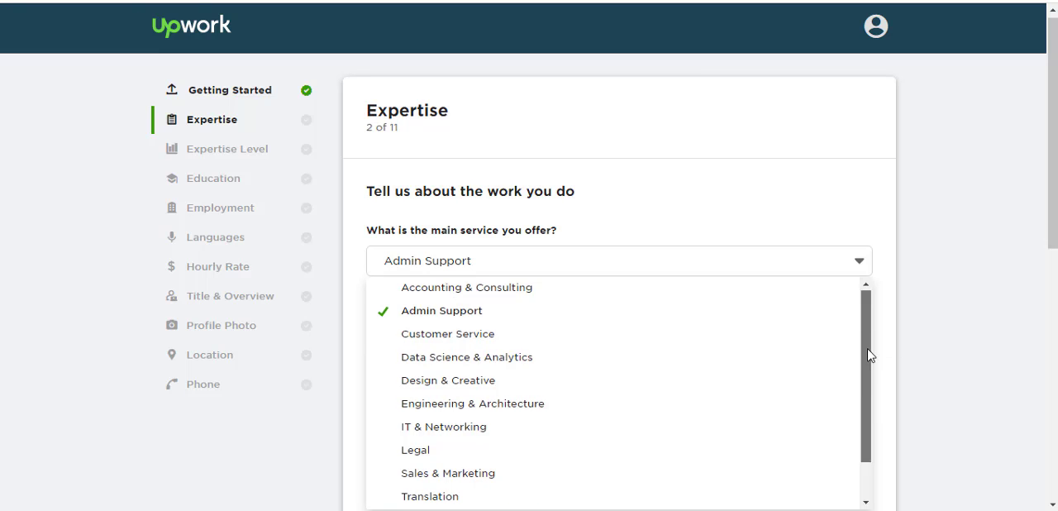
left_click_drag(868, 356, 865, 319)
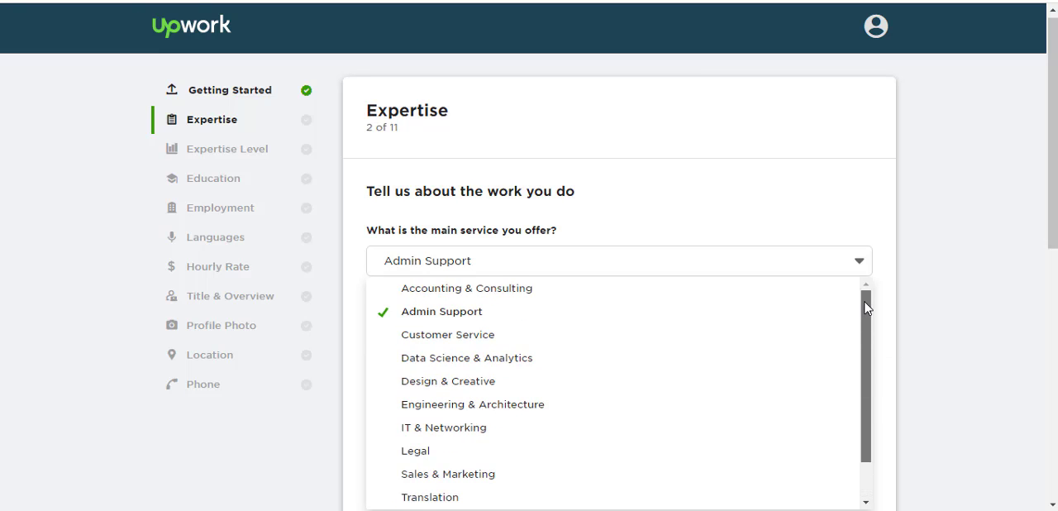
left_click(420, 314)
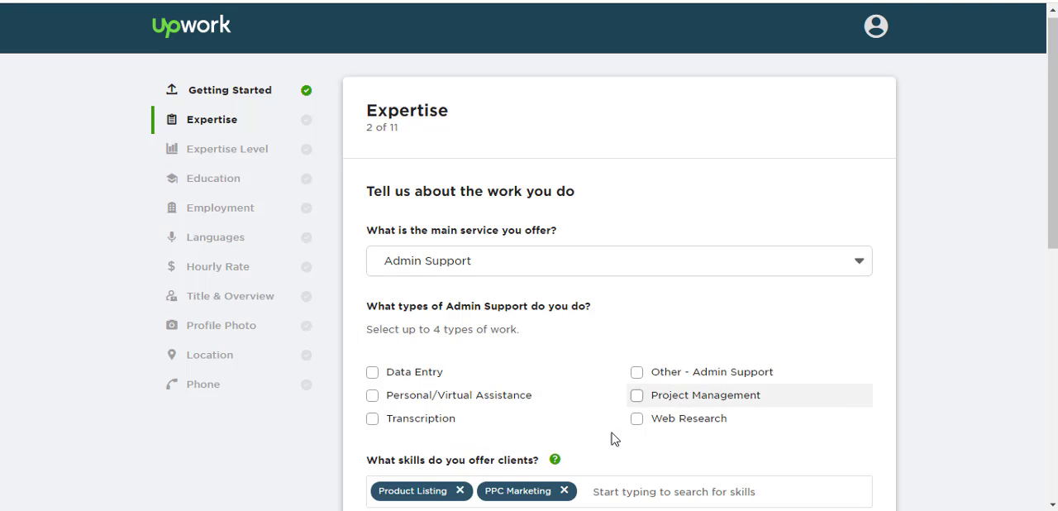
- Select Personal/Virtual Assistance, Web Research, Data Entry and Other - Admin Support as the types of admin work
scroll(984, 277, "down", 1)
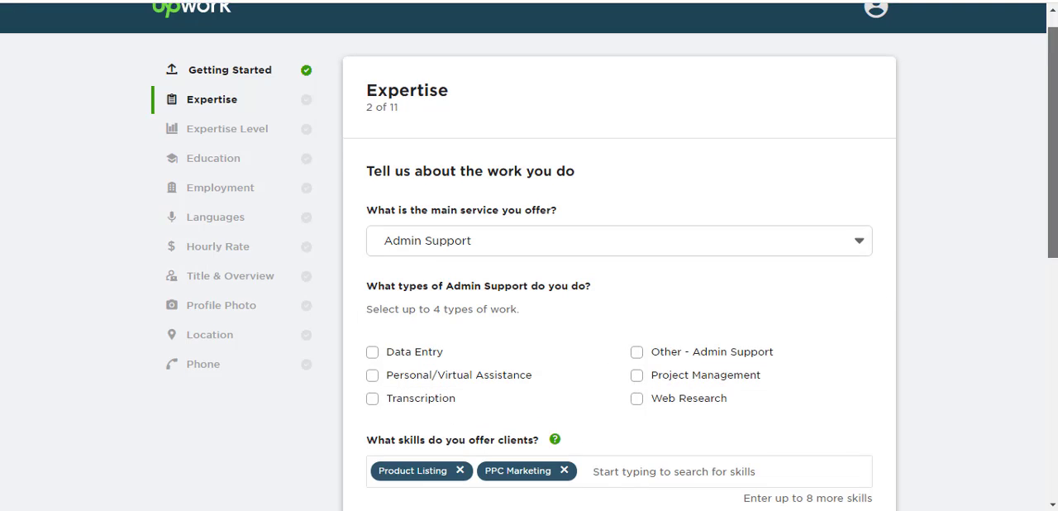
left_click_drag(1053, 165, 1052, 202)
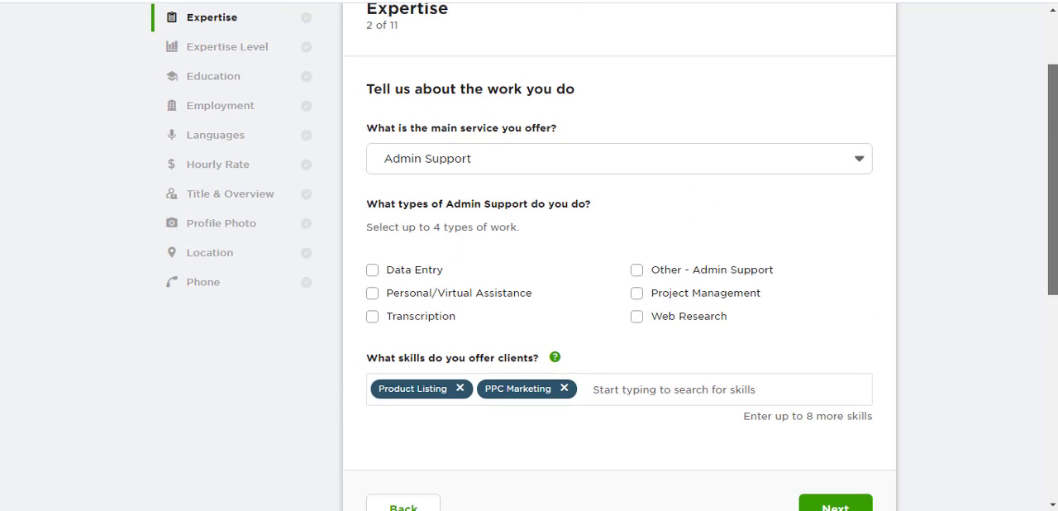
left_click(420, 301)
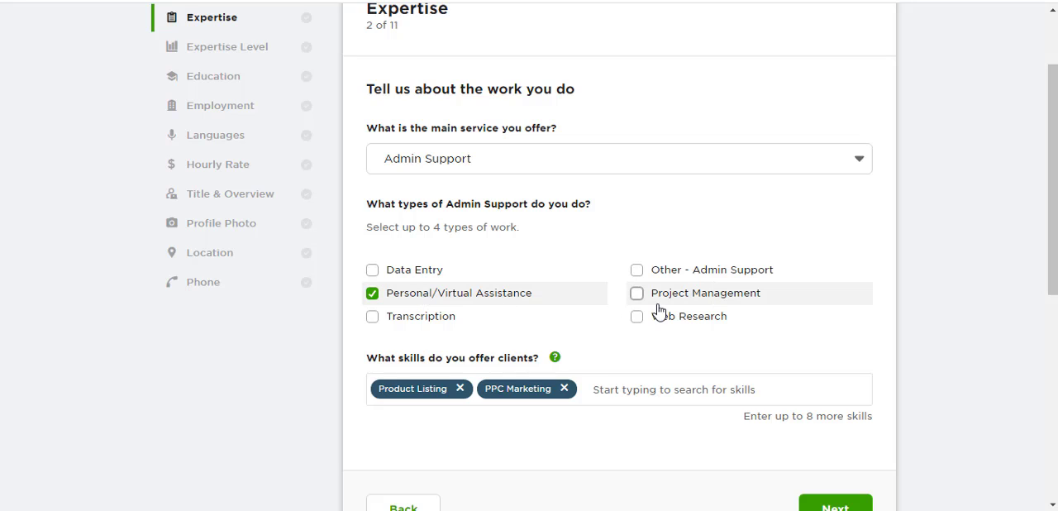
left_click(661, 331)
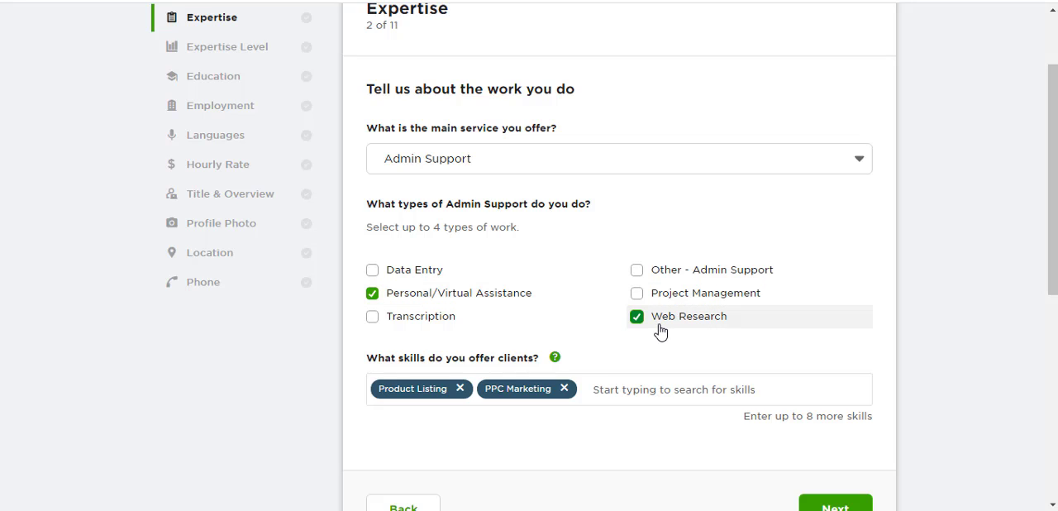
left_click(404, 273)
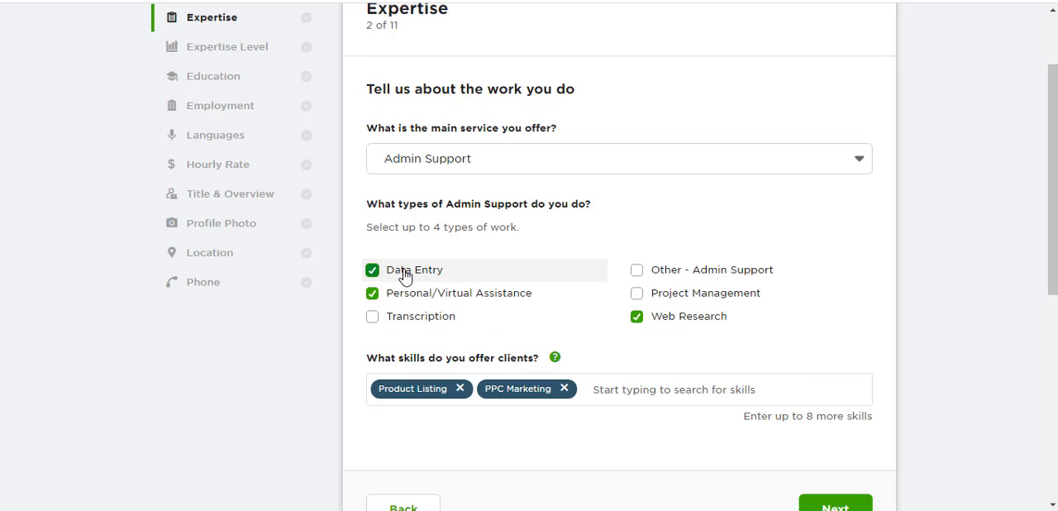
left_click(664, 281)
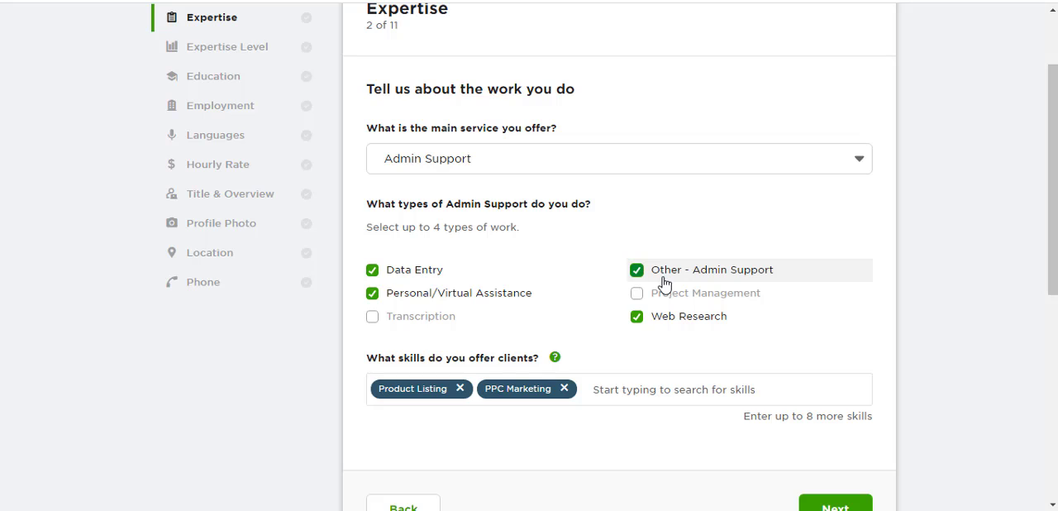
- Remove the Product Listing and PPC Marketing skills from the skills offered to clients
left_click(472, 380)
left_click(461, 388)
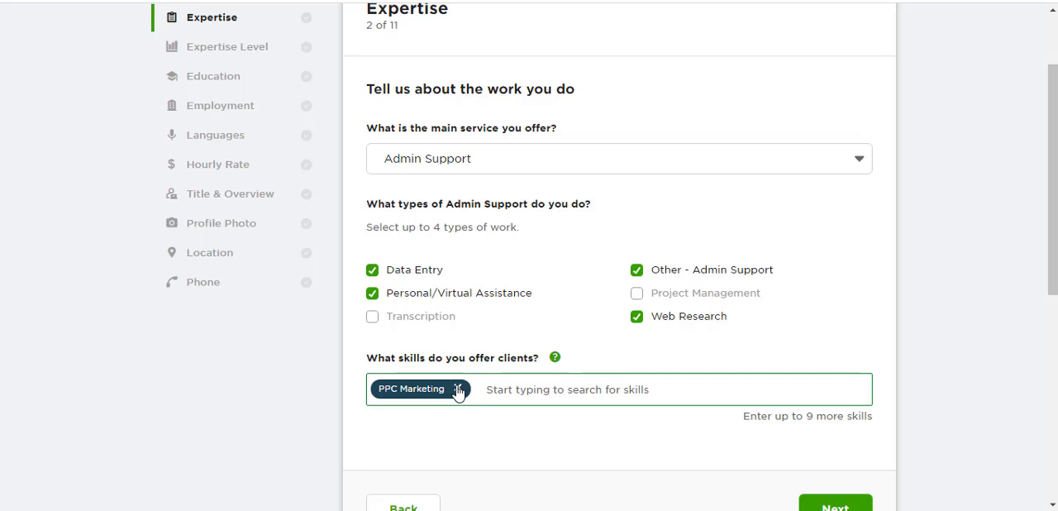
left_click(458, 388)
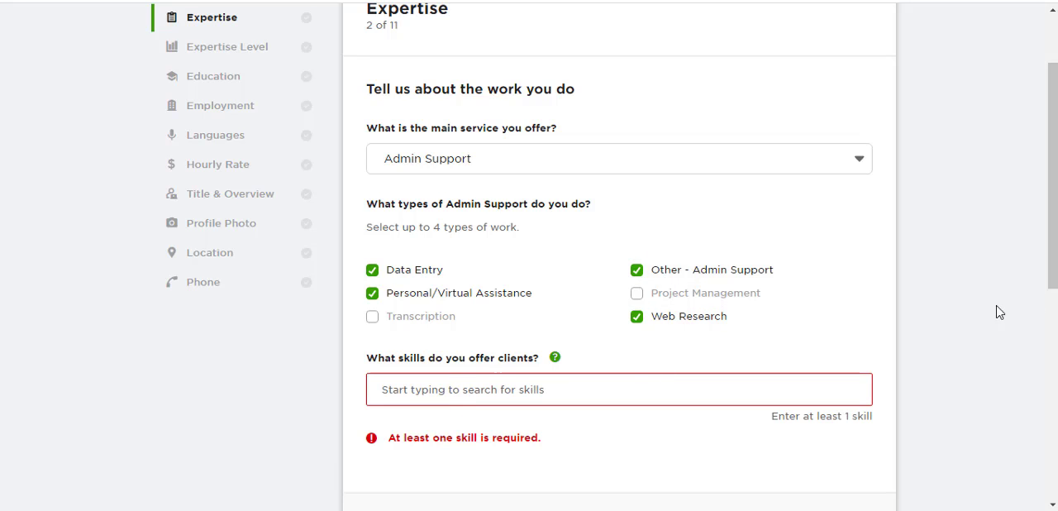
- Try to find "product hunting" as a skill to offer clients
scroll(1042, 309, "down", 2)
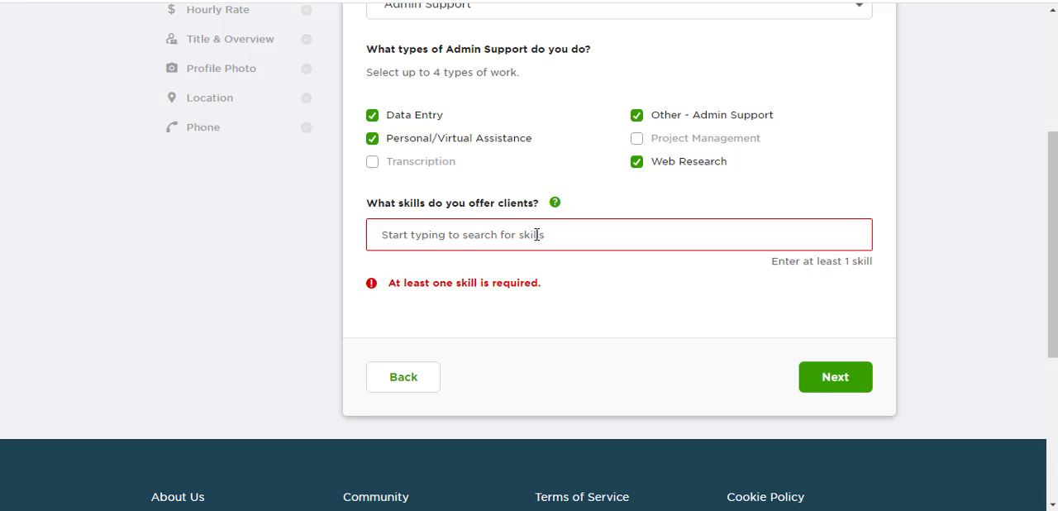
type("p")
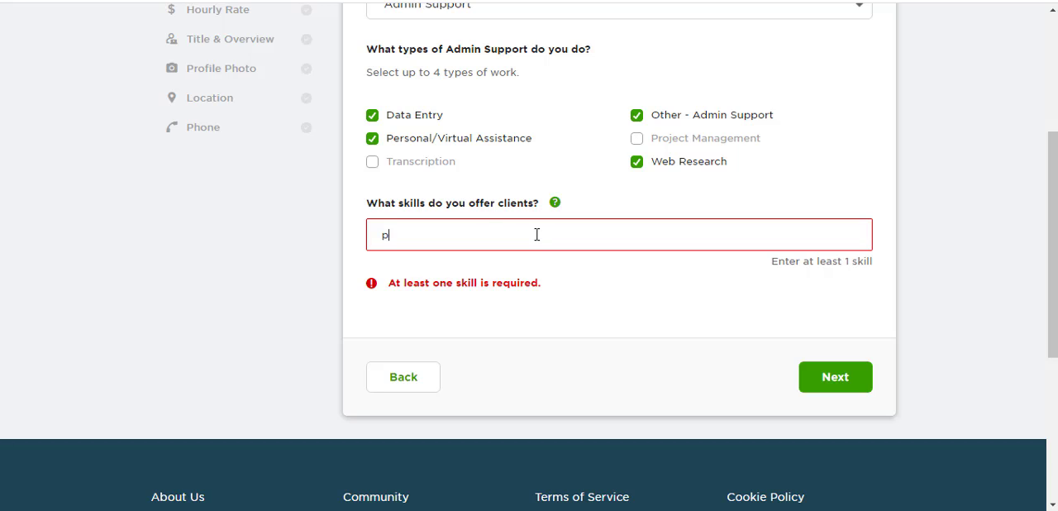
type("rudu")
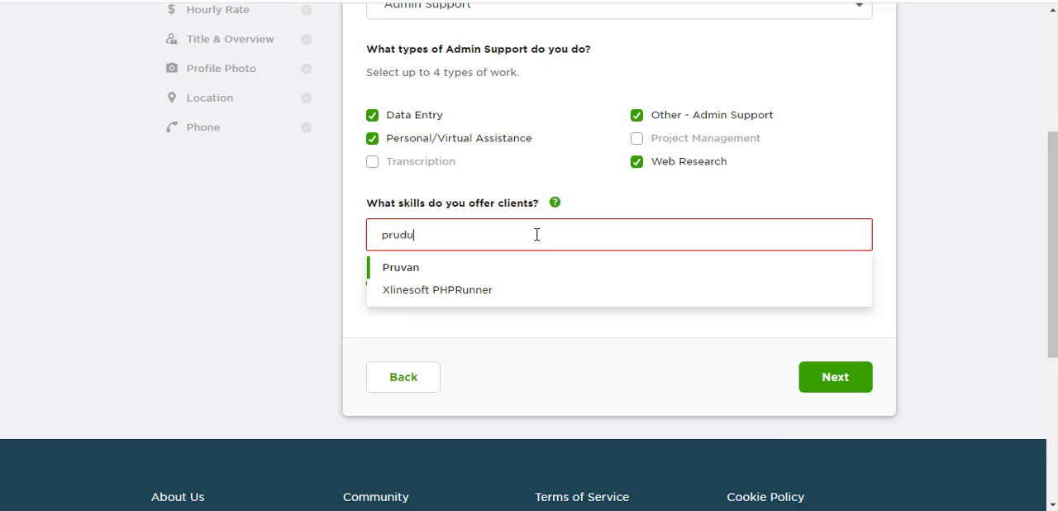
type("ct hunt")
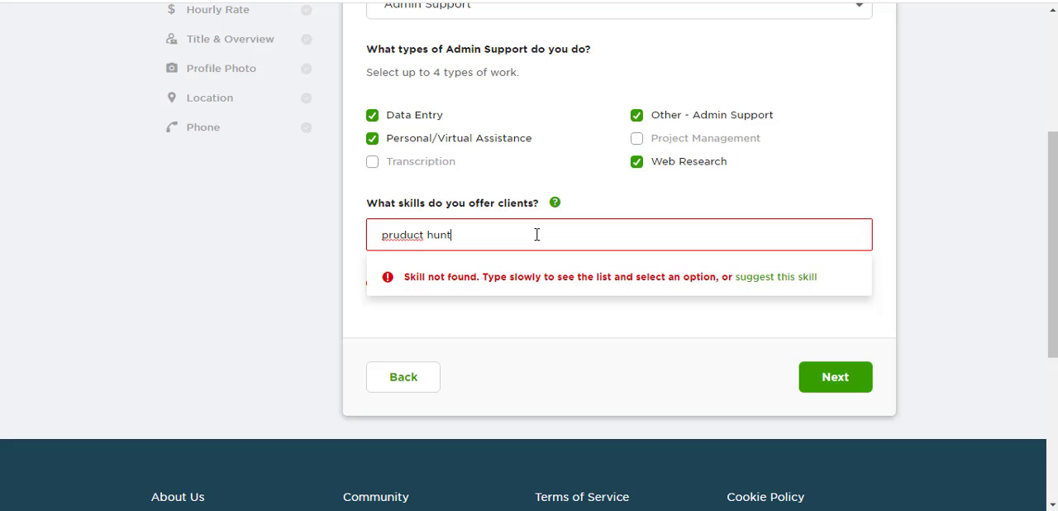
key("BackSpace")
type("o")
key("Right")
key("BackSpace")
key("BackSpace")
key("BackSpace")
key("BackSpace")
key("BackSpace")
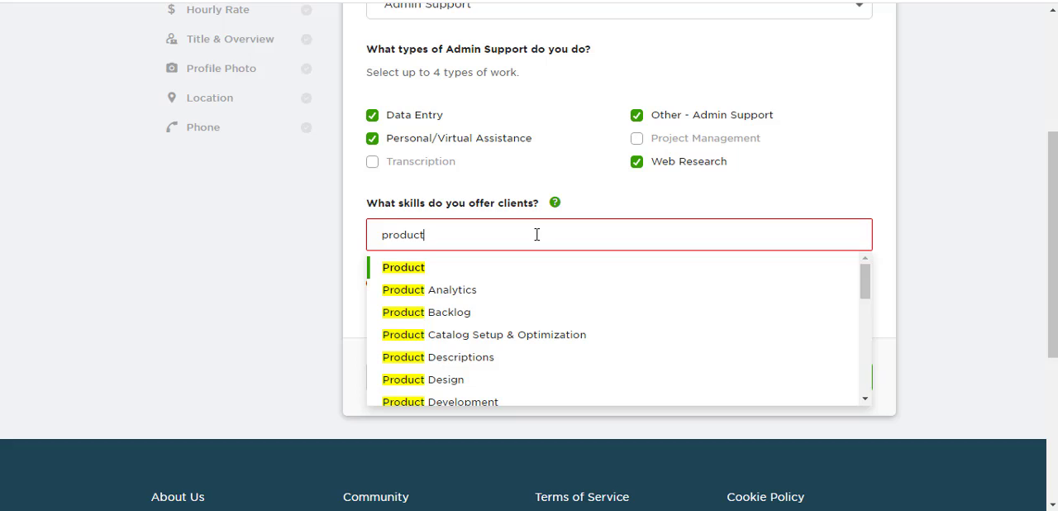
type("hun")
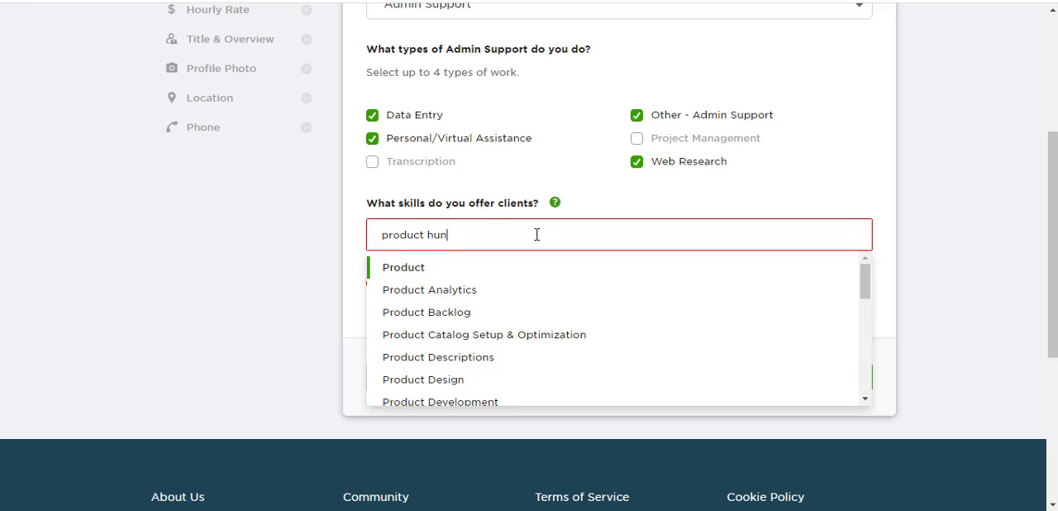
type("ting")
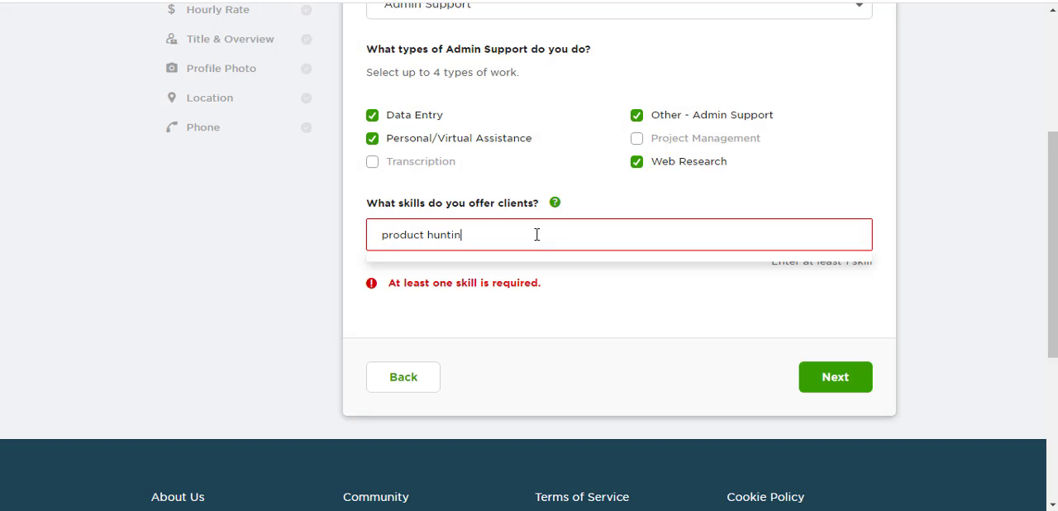
- Try searching the skills for "hunting" alone and clear the search text
key("BackSpace")
key("ctrl+BackSpace")
key("ctrl+BackSpace")
type("hunting")
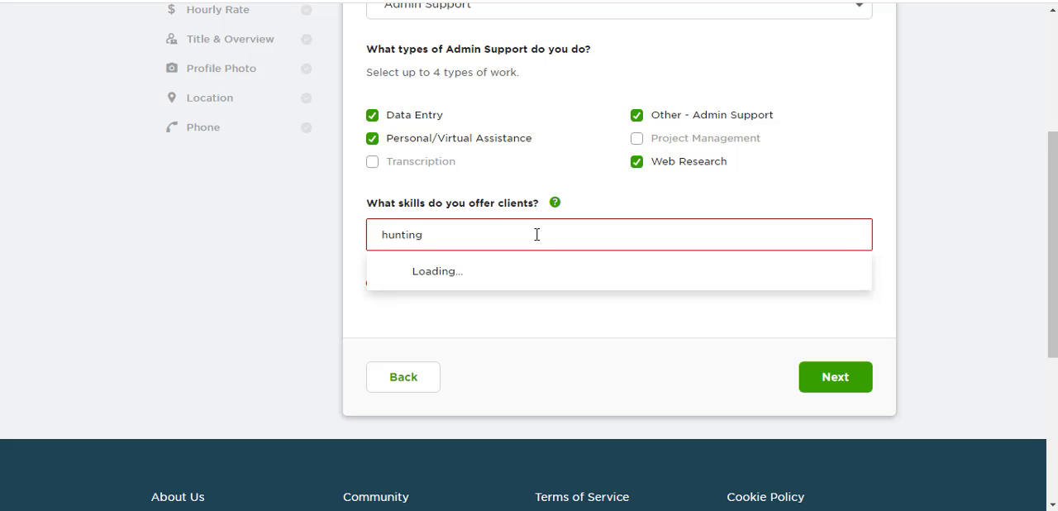
key("BackSpace")
key("ctrl+BackSpace")
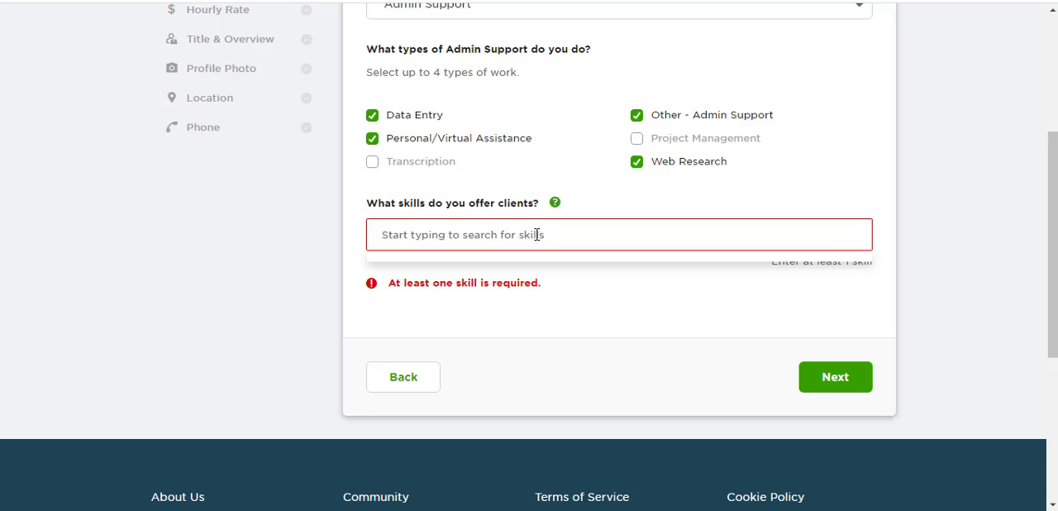
- Search the skills for "product" and add Product Research
type("product")
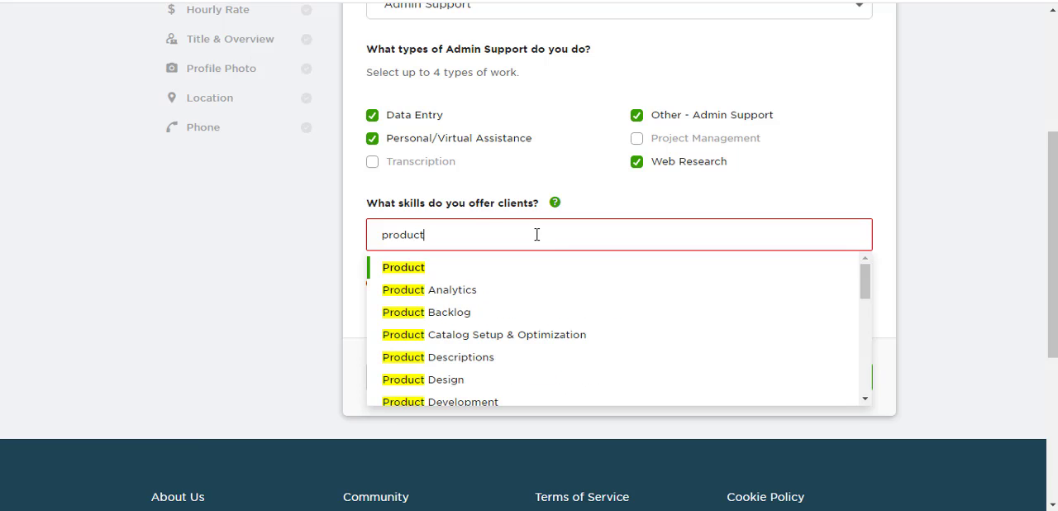
key("Down")
key("Down")
key("Down")
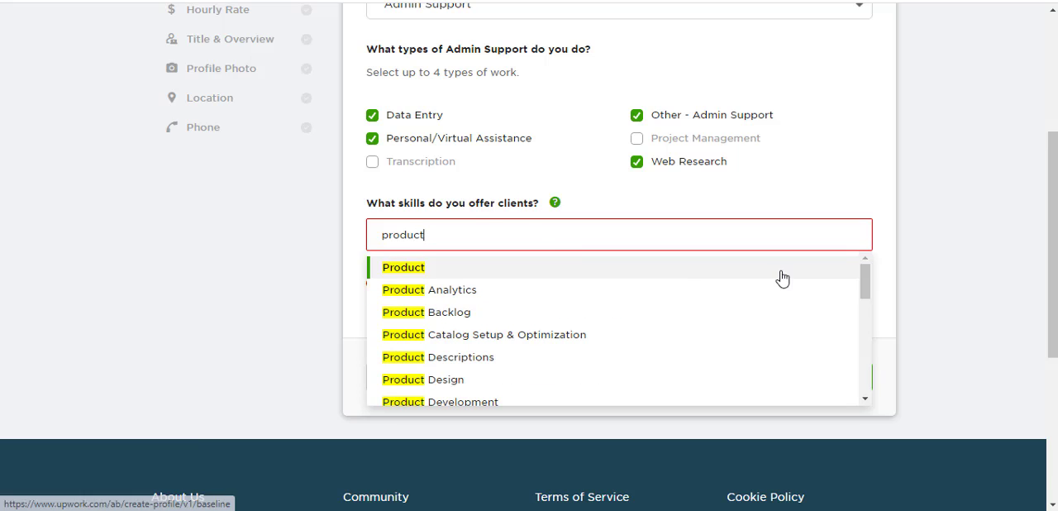
left_click_drag(864, 280, 865, 381)
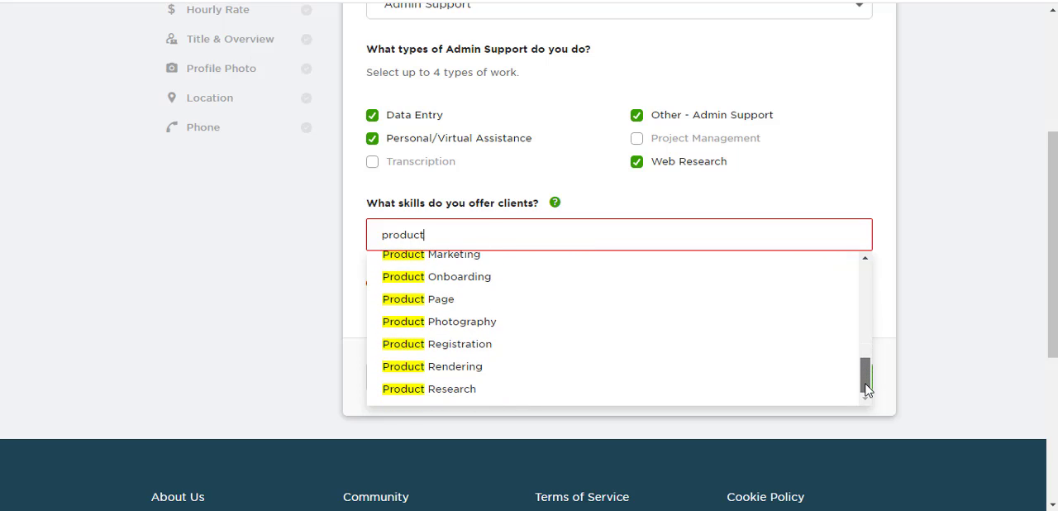
left_click(436, 390)
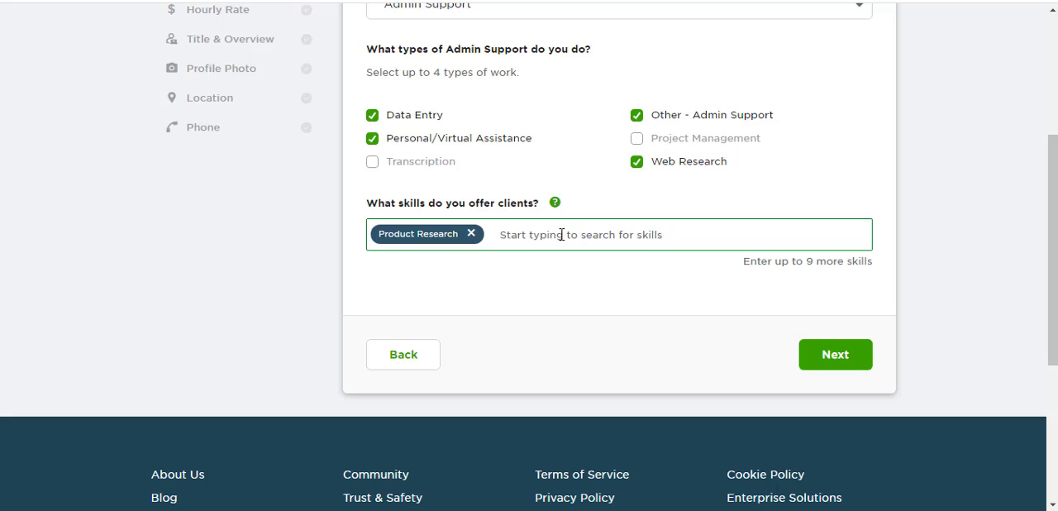
- Add Product Listing and PPC Campaign Setup & Management to the skills offered to clients
type("produ")
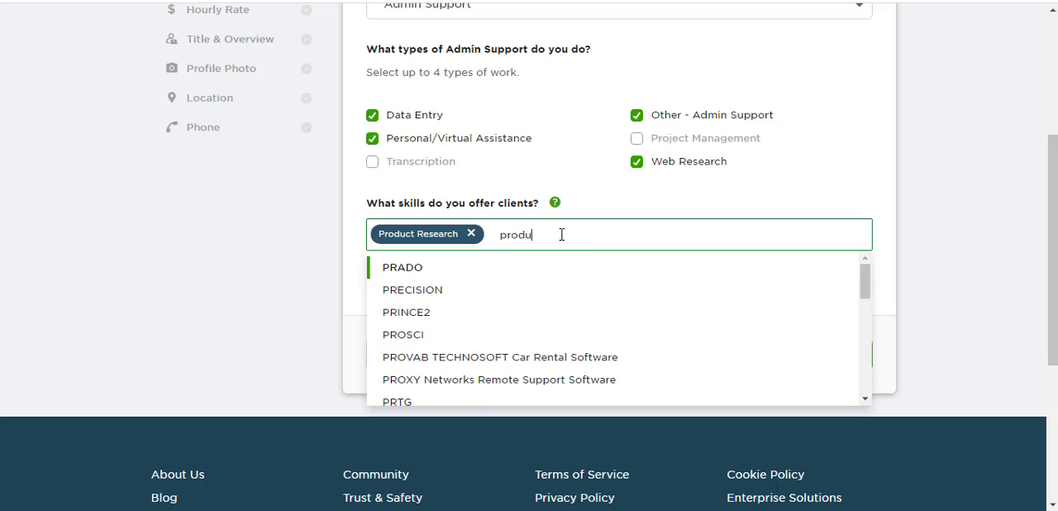
type("ct list")
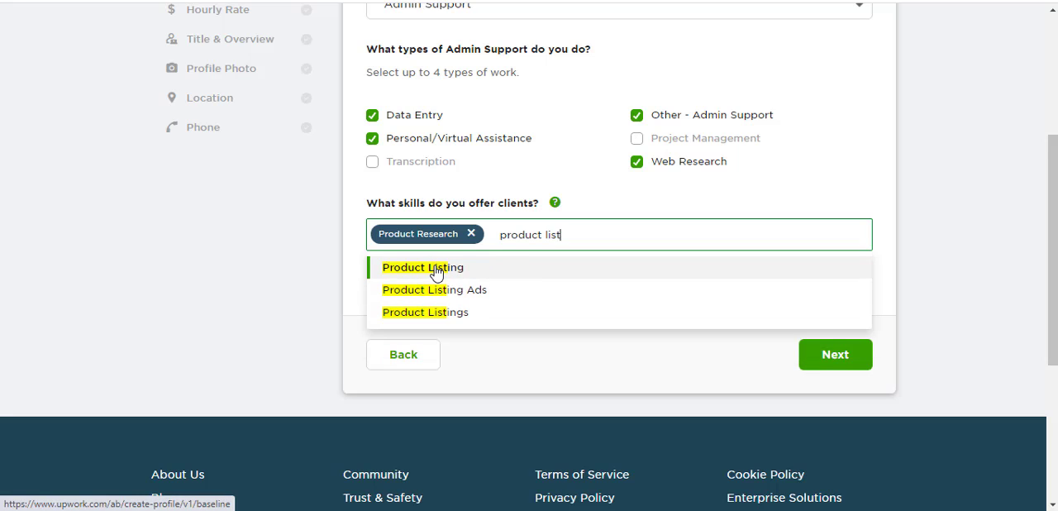
left_click(436, 269)
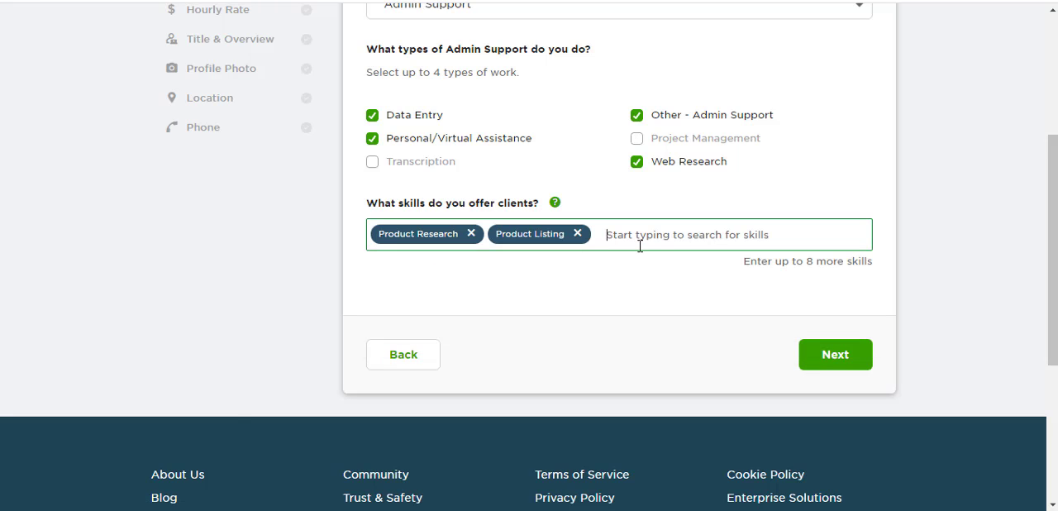
type("ppc")
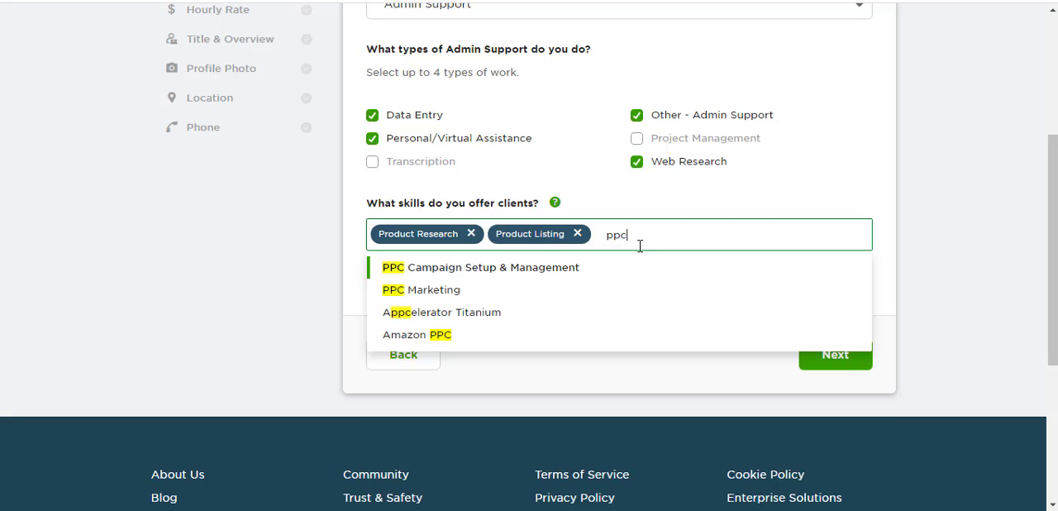
left_click(520, 269)
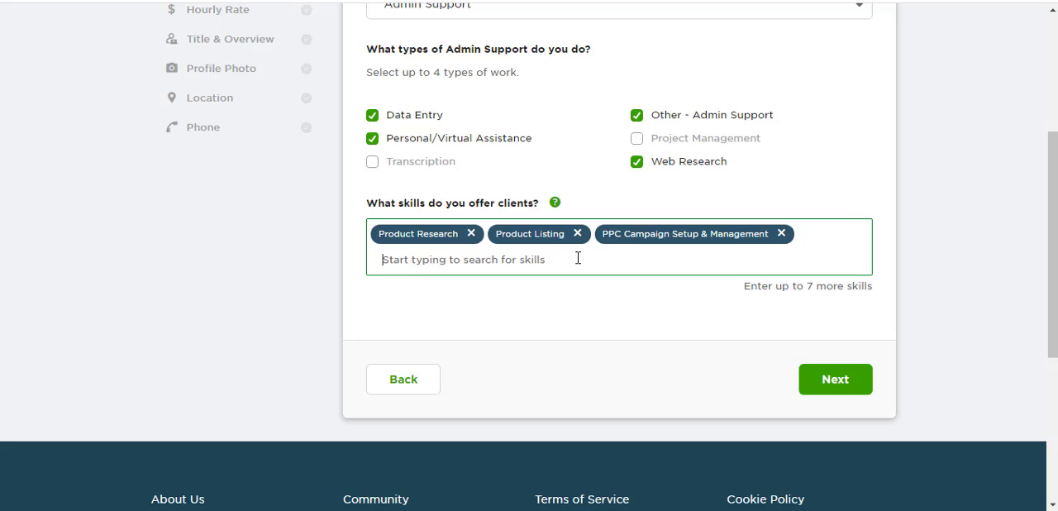
- Add Account Management and Amazon Seller Central to the skills offered to clients
type("accoun")
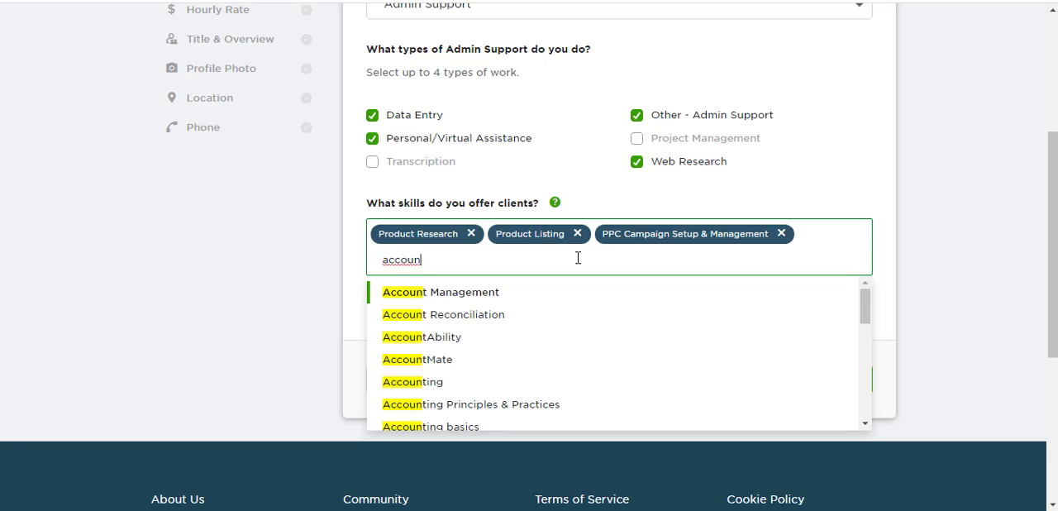
left_click(447, 296)
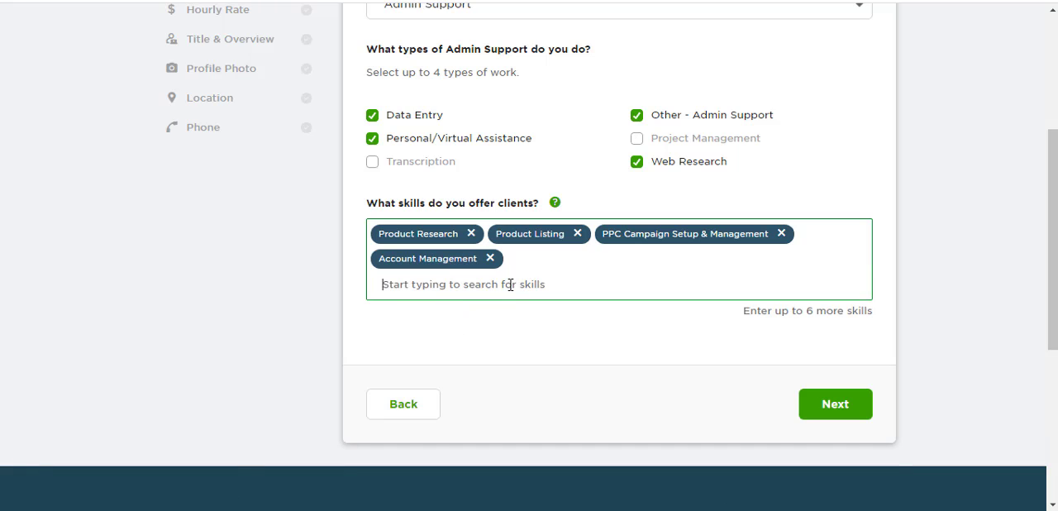
type("seller")
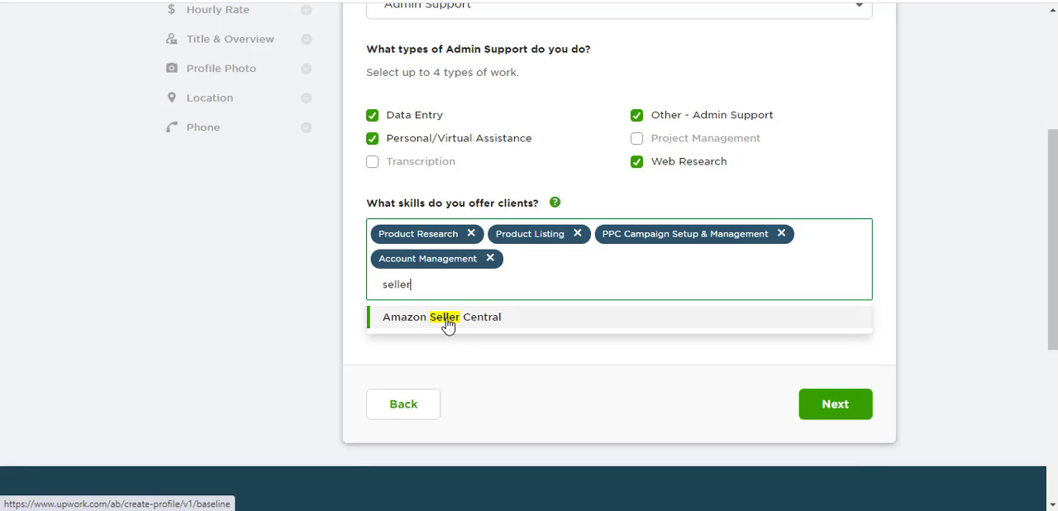
left_click(448, 322)
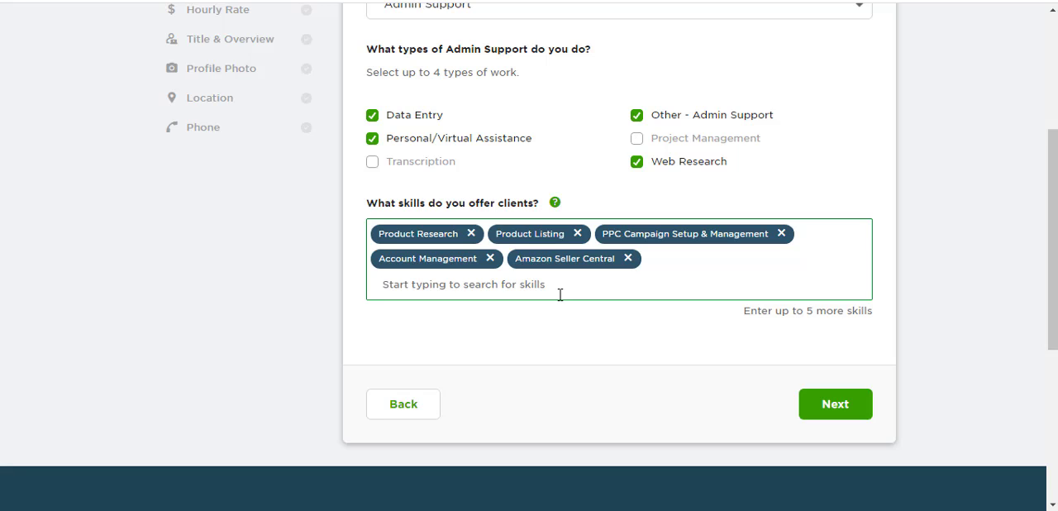
- Add SEO Keyword Research and Product Descriptions to the skills offered to clients
type("k")
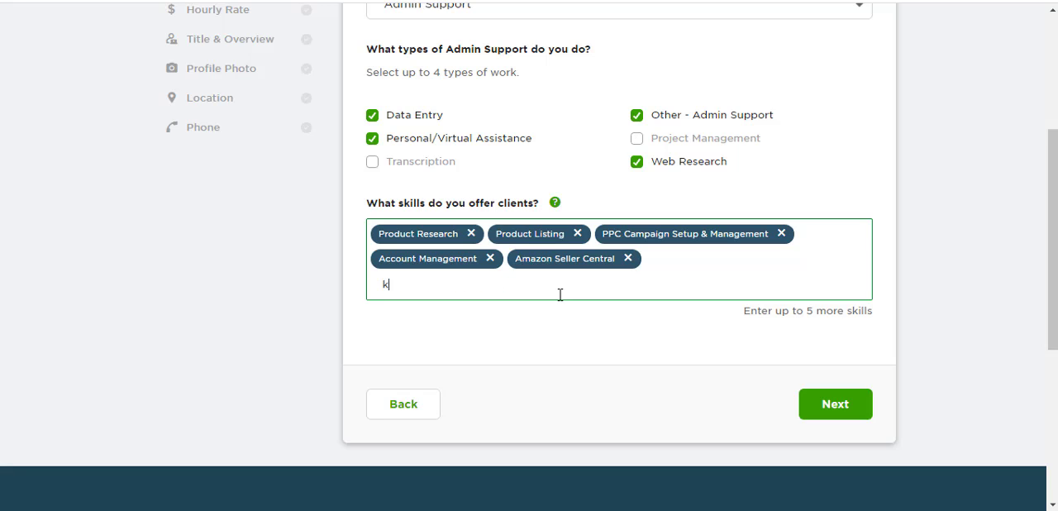
type("eywo")
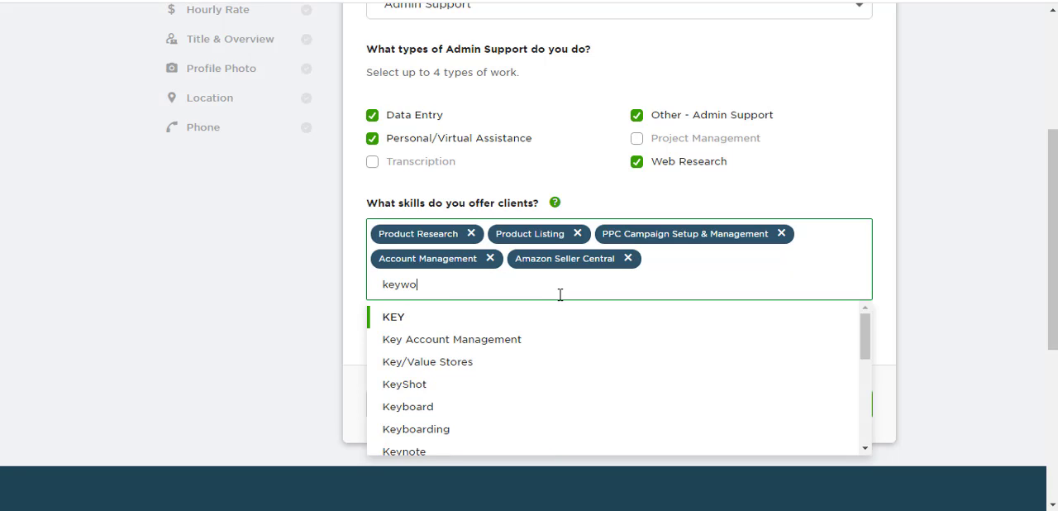
type("rd")
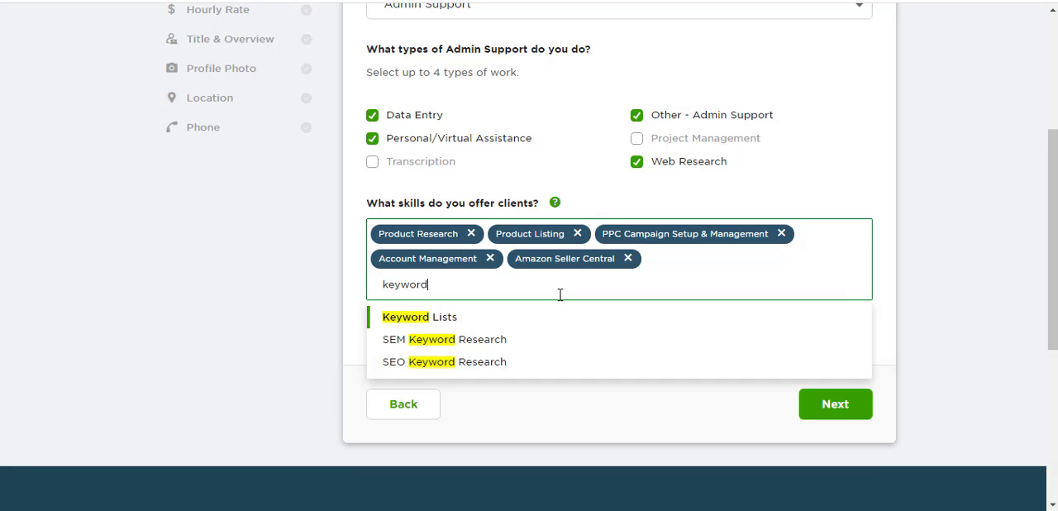
left_click(424, 368)
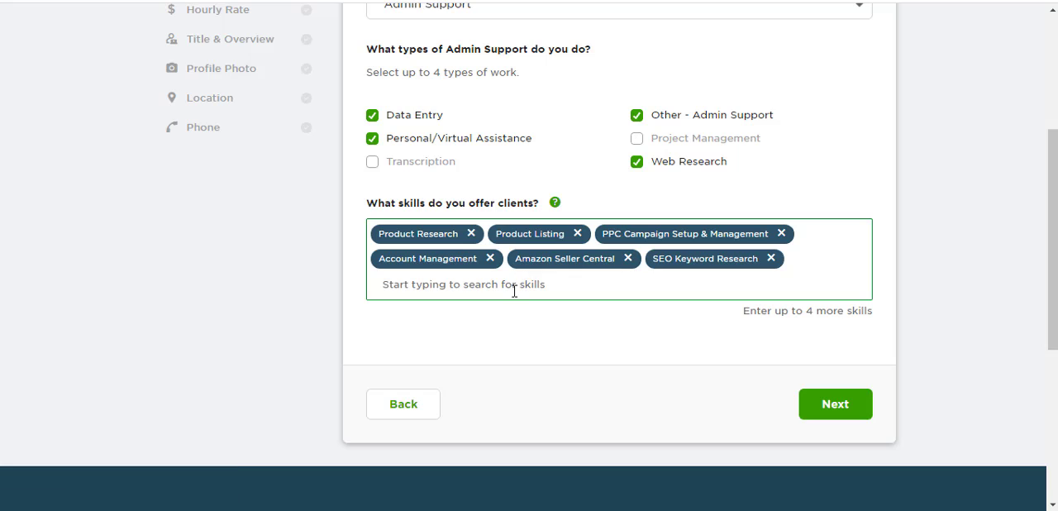
type("des")
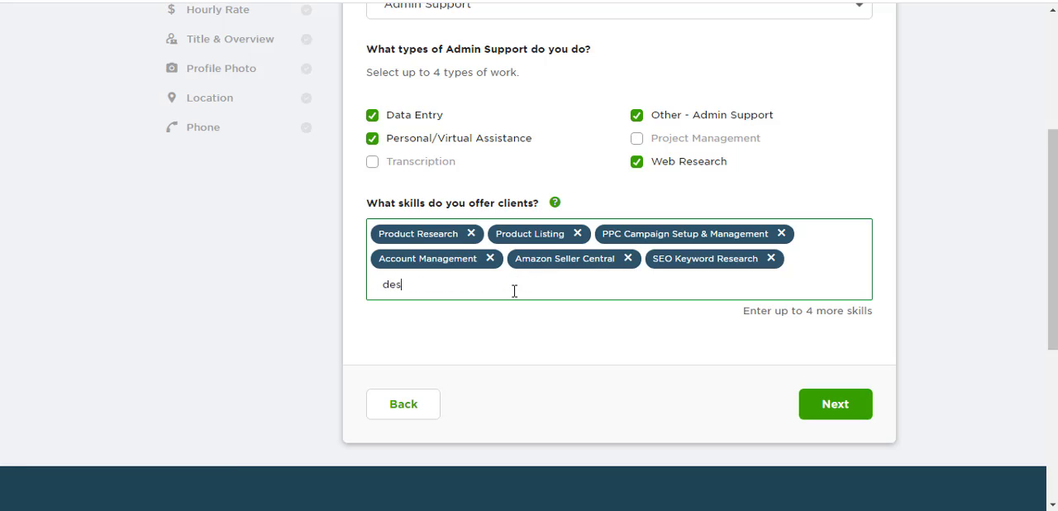
type("cript")
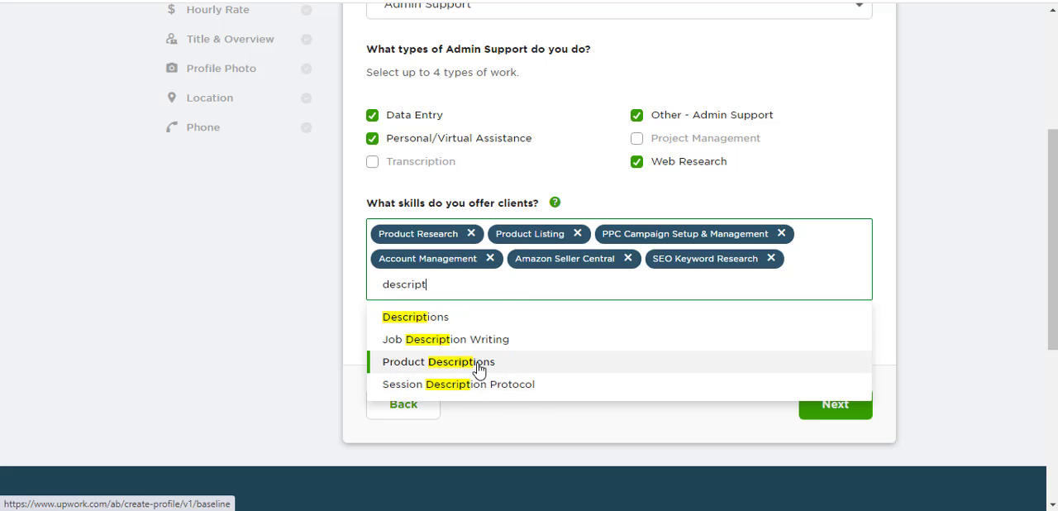
left_click(478, 365)
- Search the skills for "titles" and add Titles
left_click(534, 308)
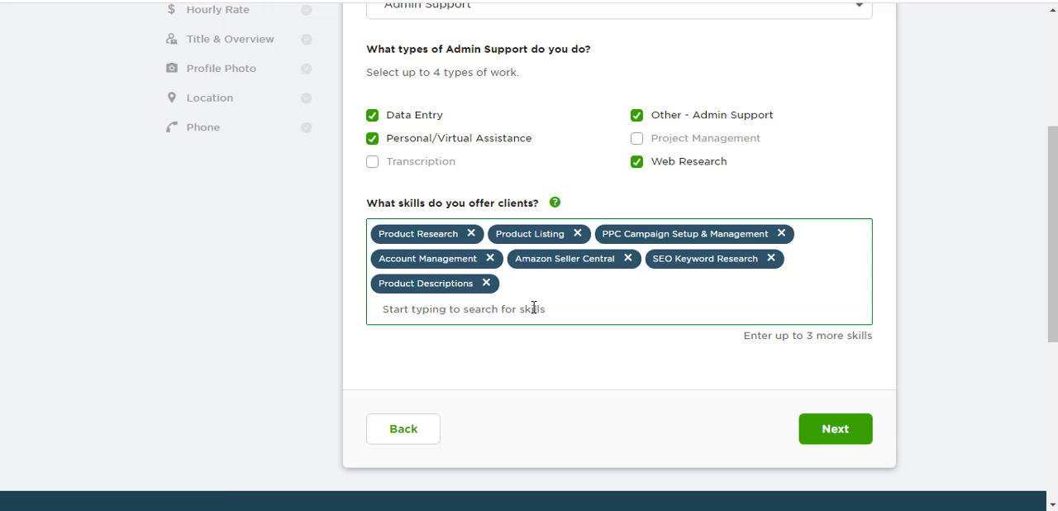
type("titl")
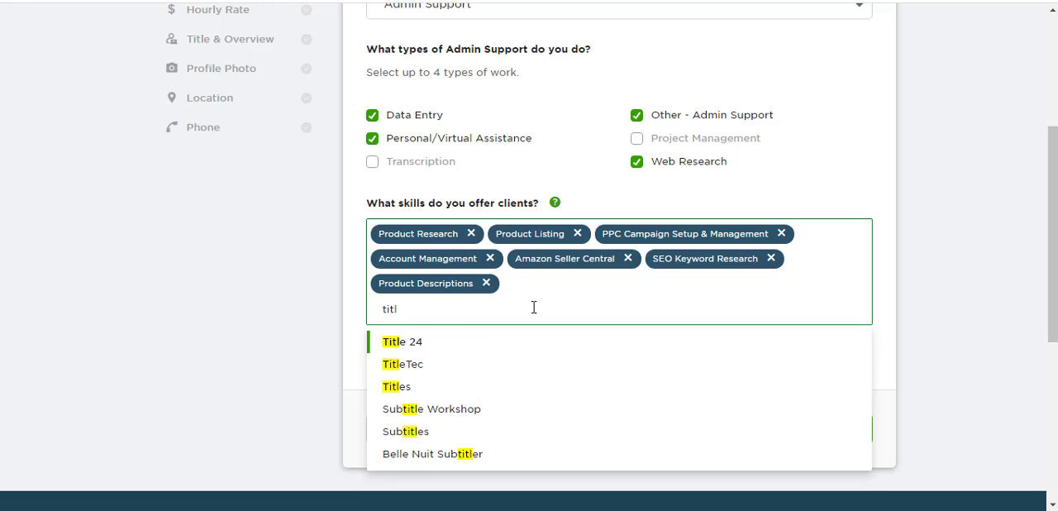
type("es")
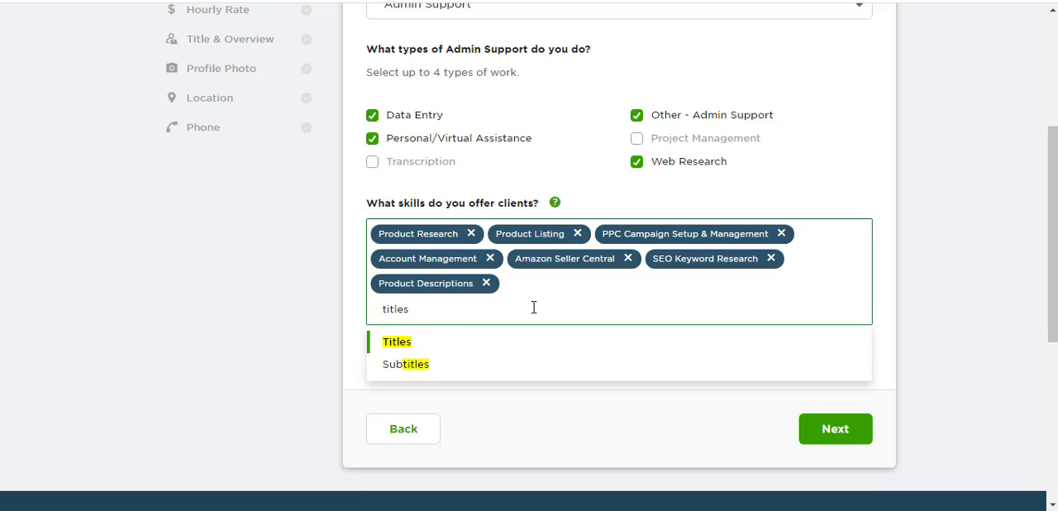
left_click(410, 346)
- Submit the Expertise section, then set the experience level to Intermediate and continue to Education
scroll(958, 383, "up", 1)
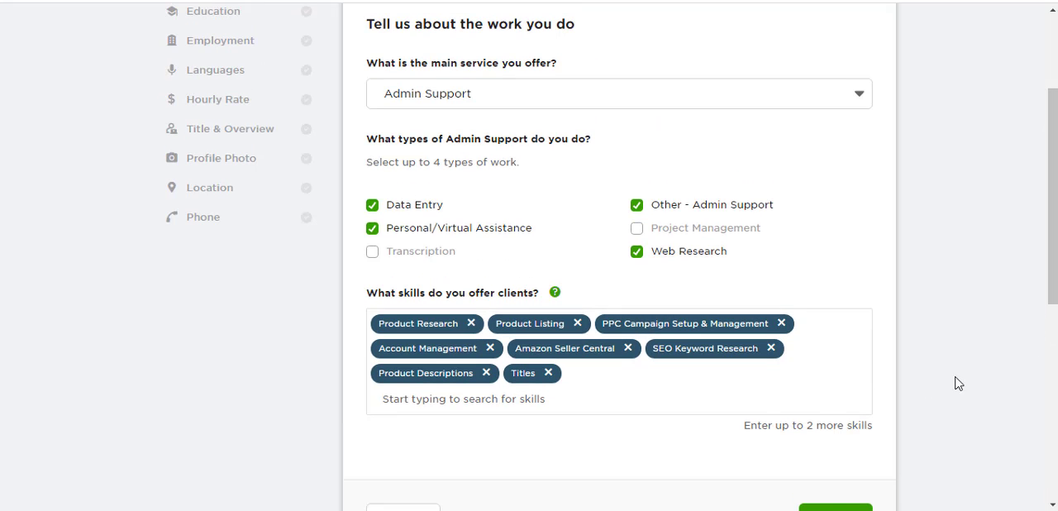
scroll(950, 405, "down", 2)
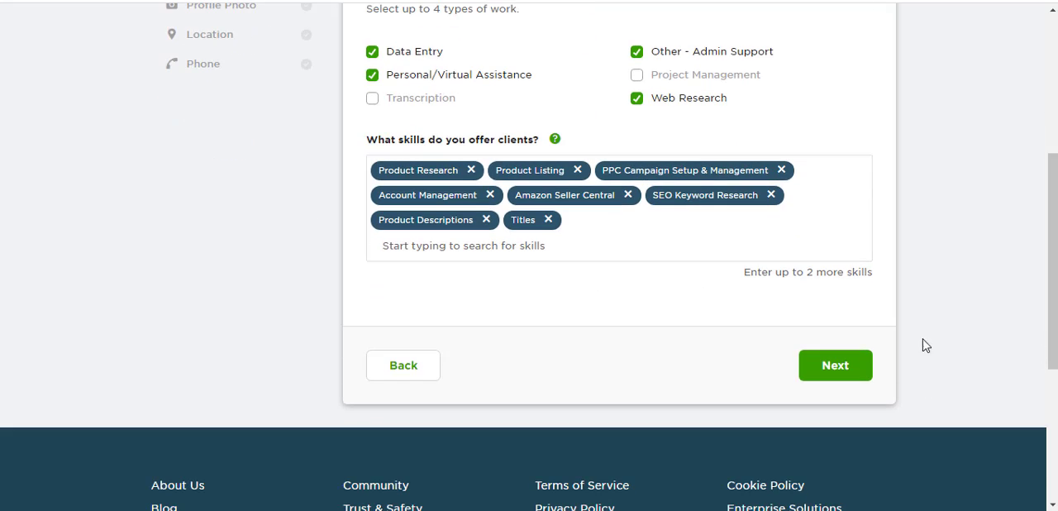
left_click(835, 371)
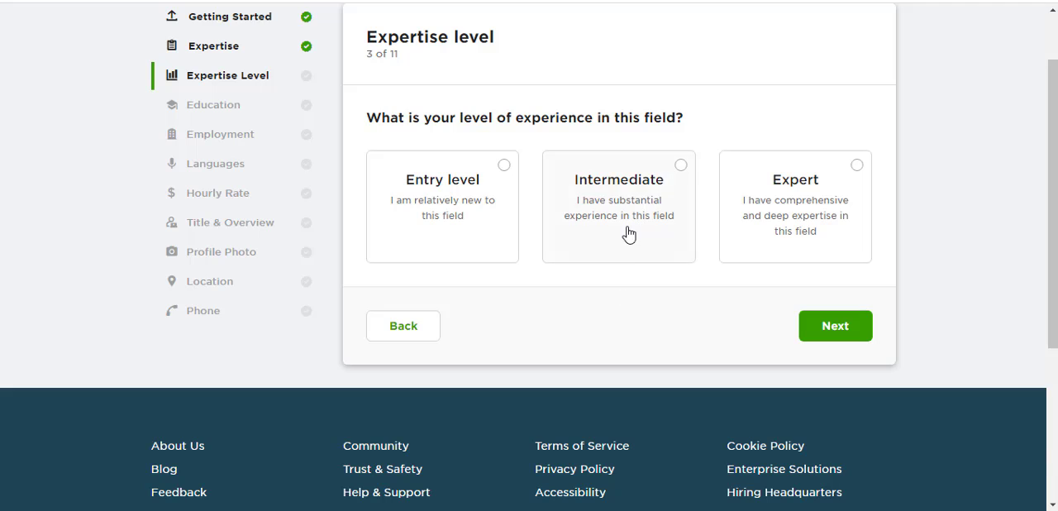
left_click(629, 201)
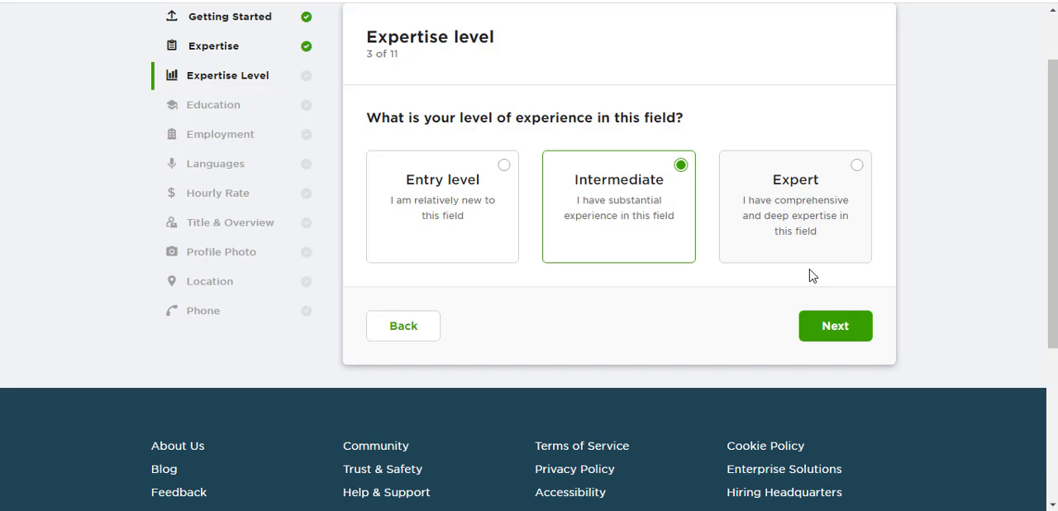
left_click(835, 327)
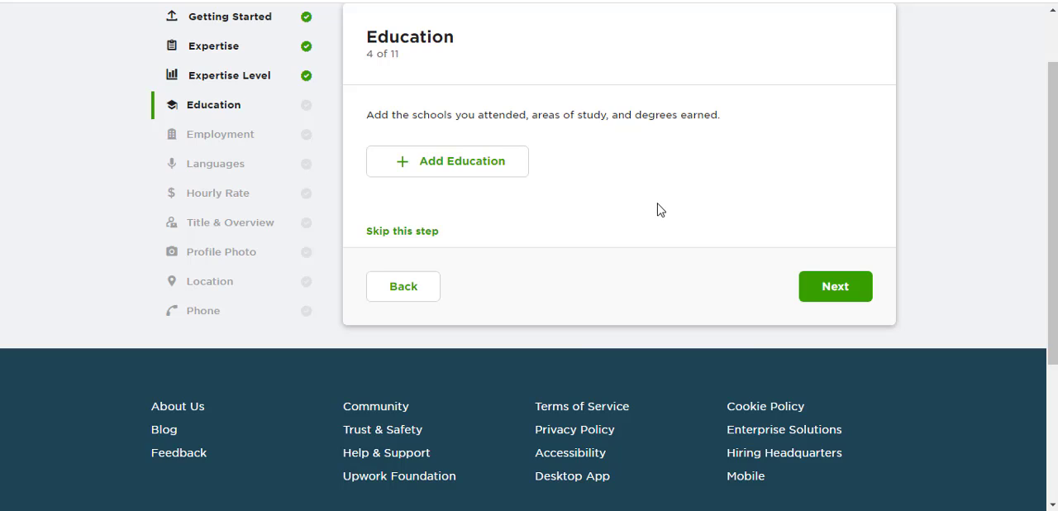
- Start a new education entry with Lahore University of Management Sciences as the school
left_click(458, 168)
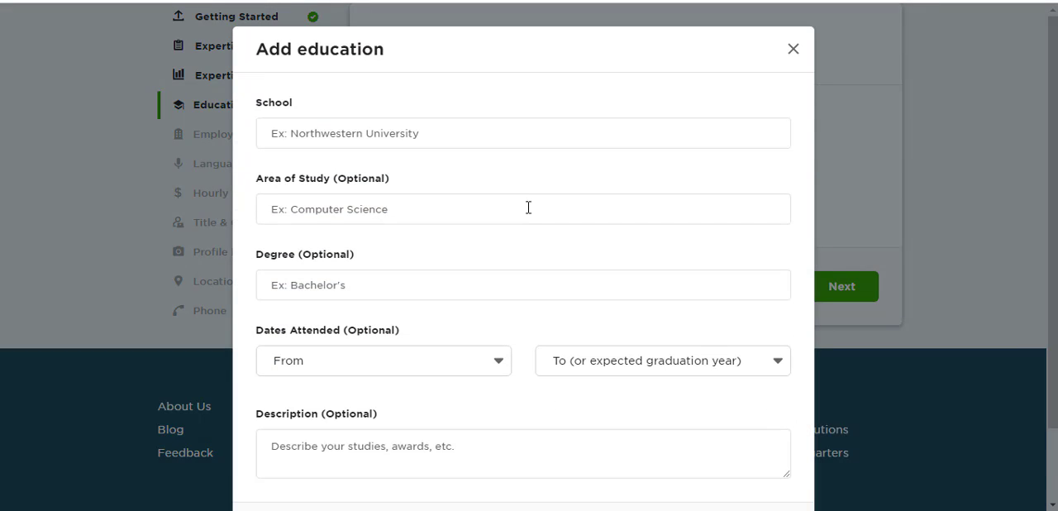
left_click(430, 134)
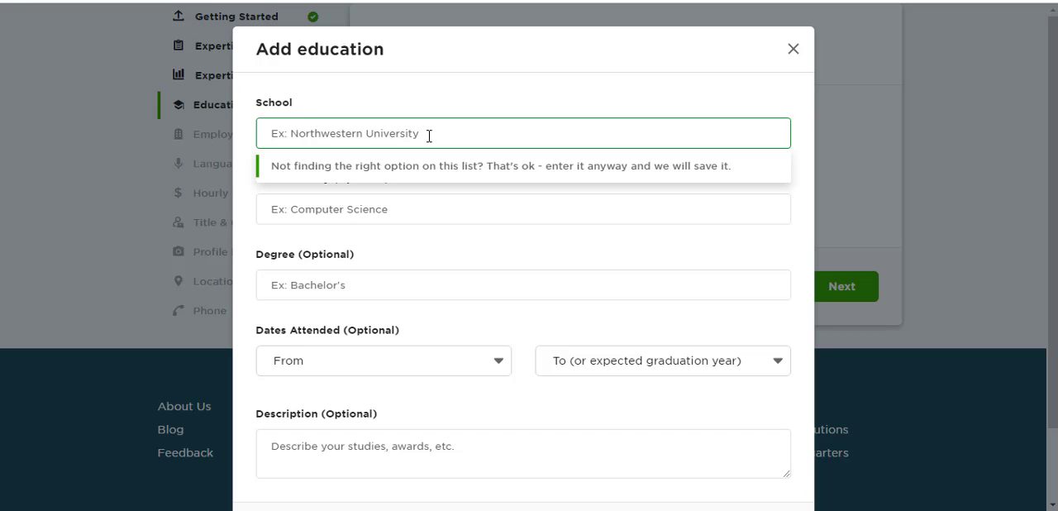
type("L")
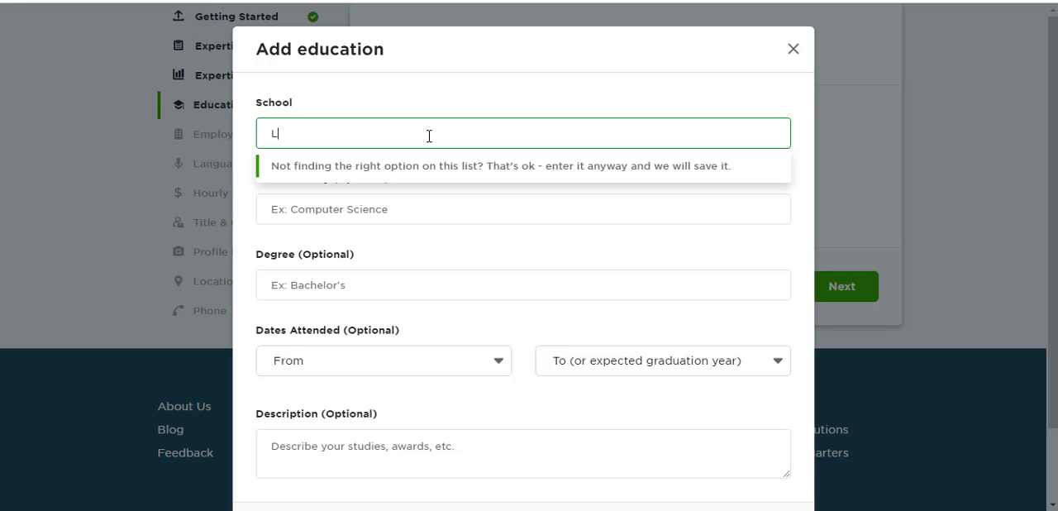
type("UMS")
key("BackSpace")
key("BackSpace")
key("BackSpace")
type("ah")
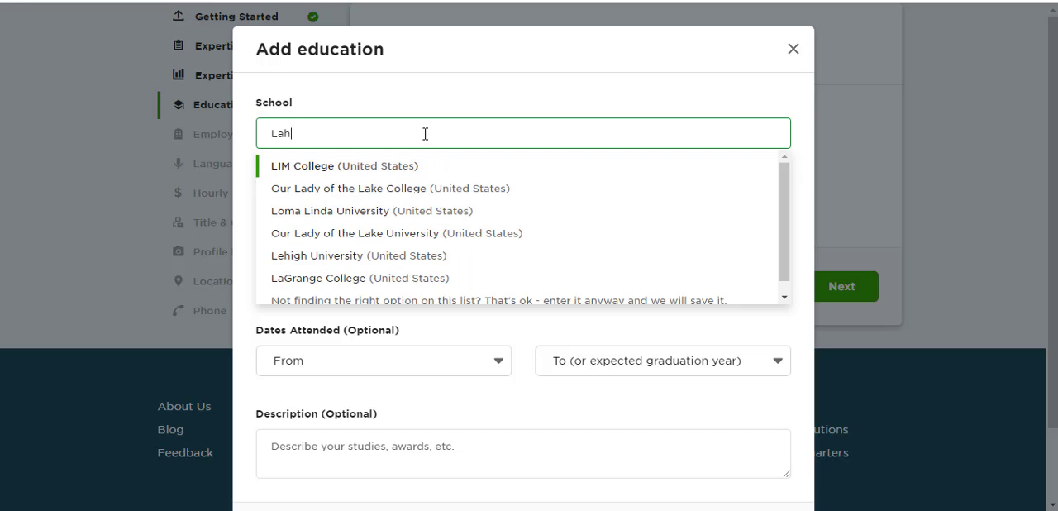
type("ore")
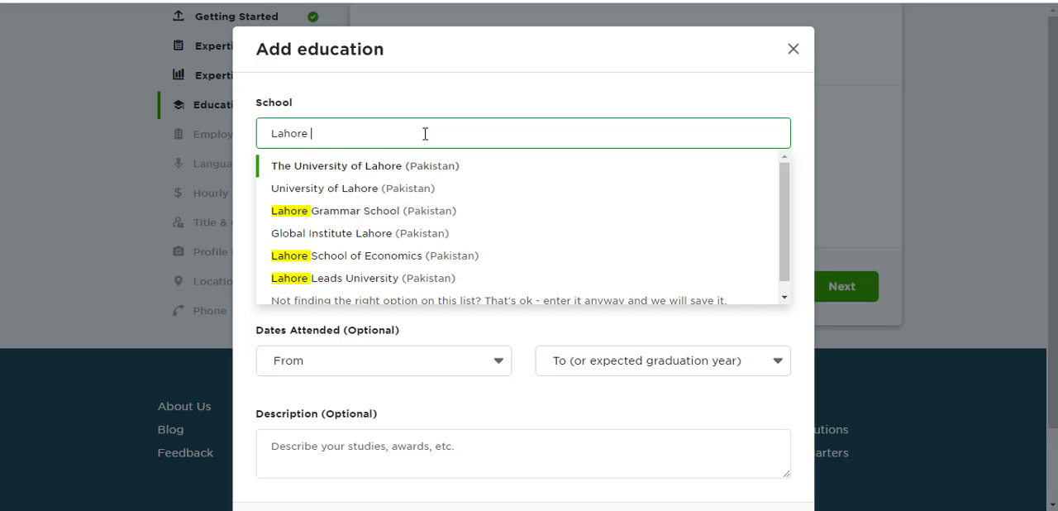
type(" uni")
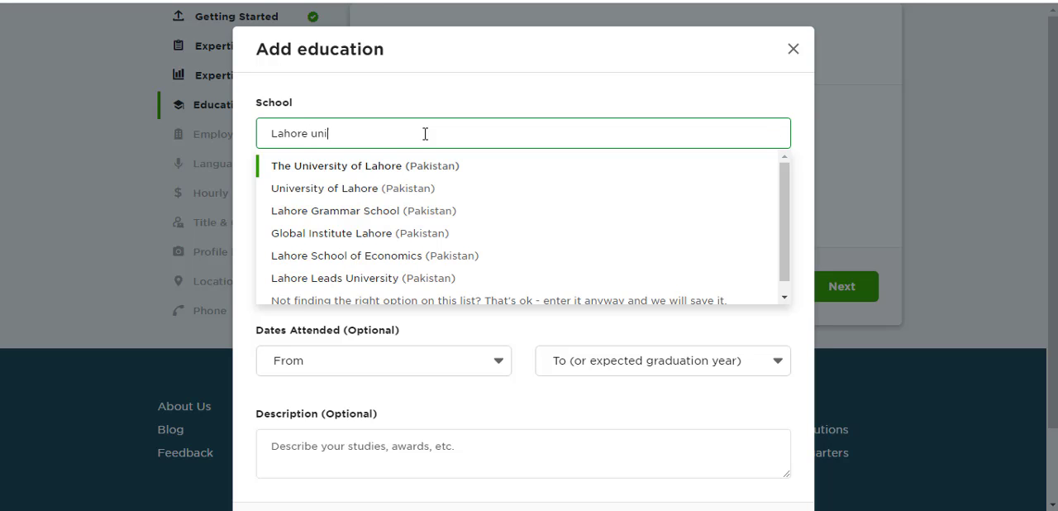
type("versity")
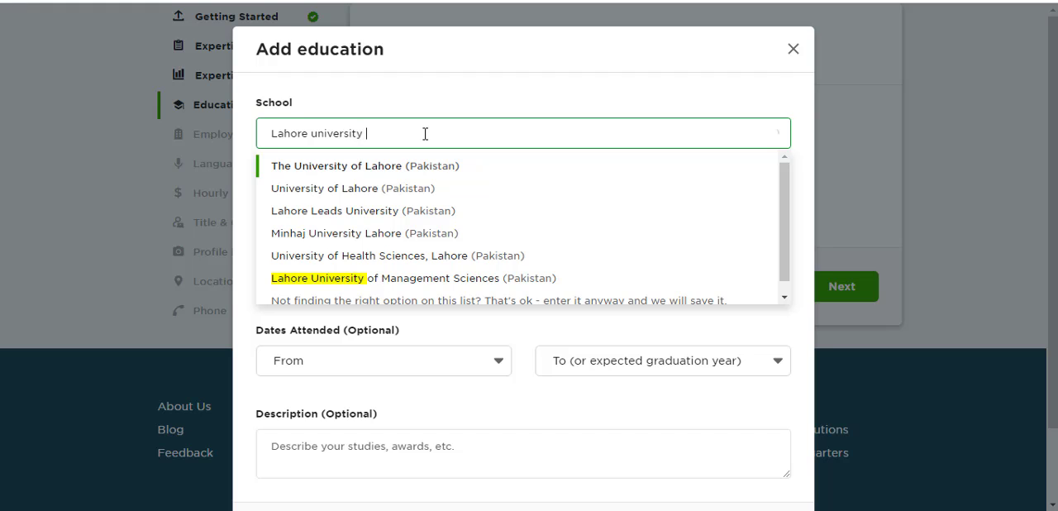
left_click(436, 281)
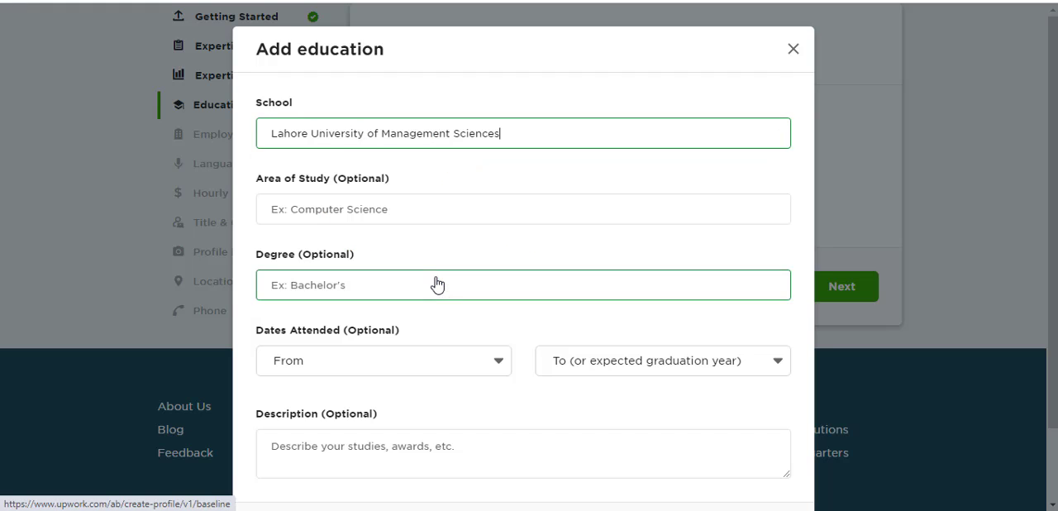
- Set the area of study in the education entry to Business
left_click(383, 207)
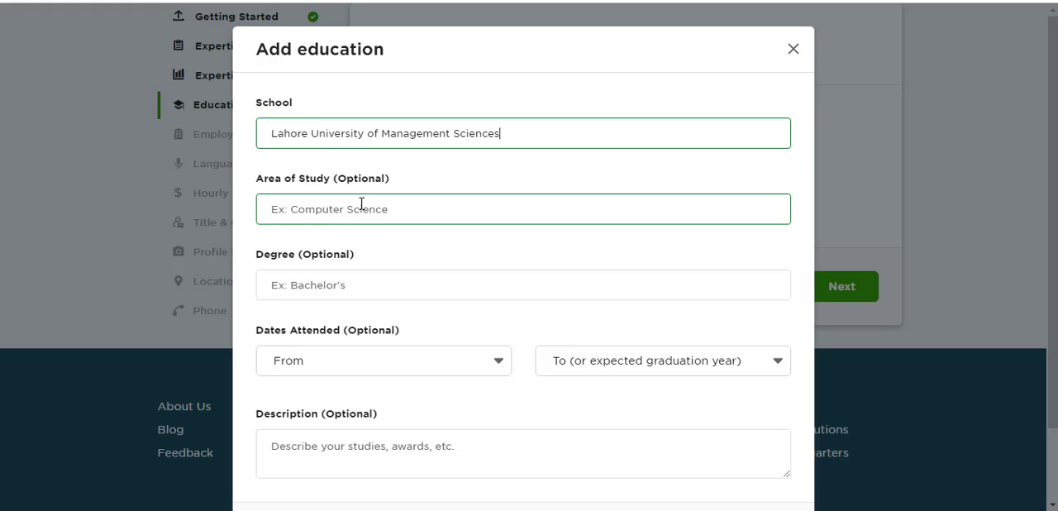
left_click(352, 212)
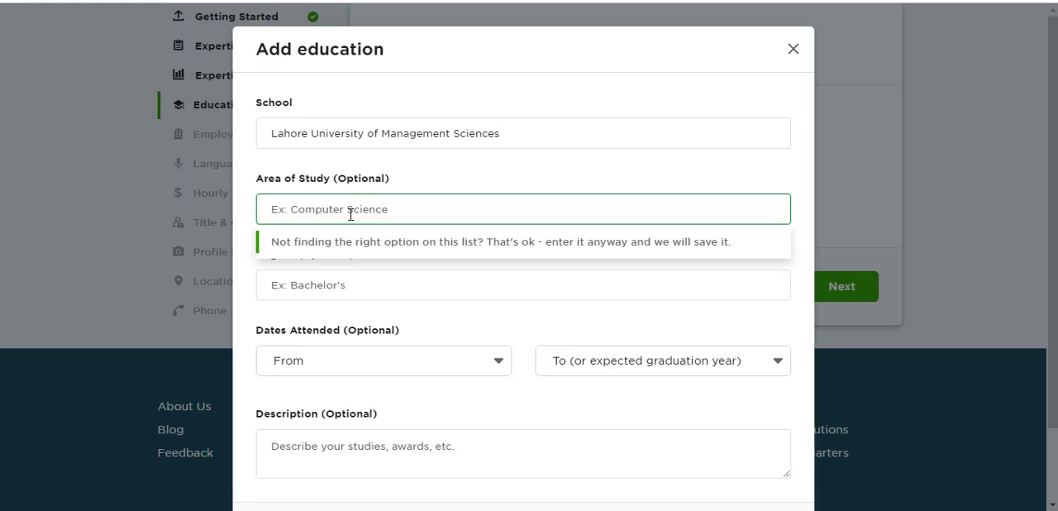
type("Business ")
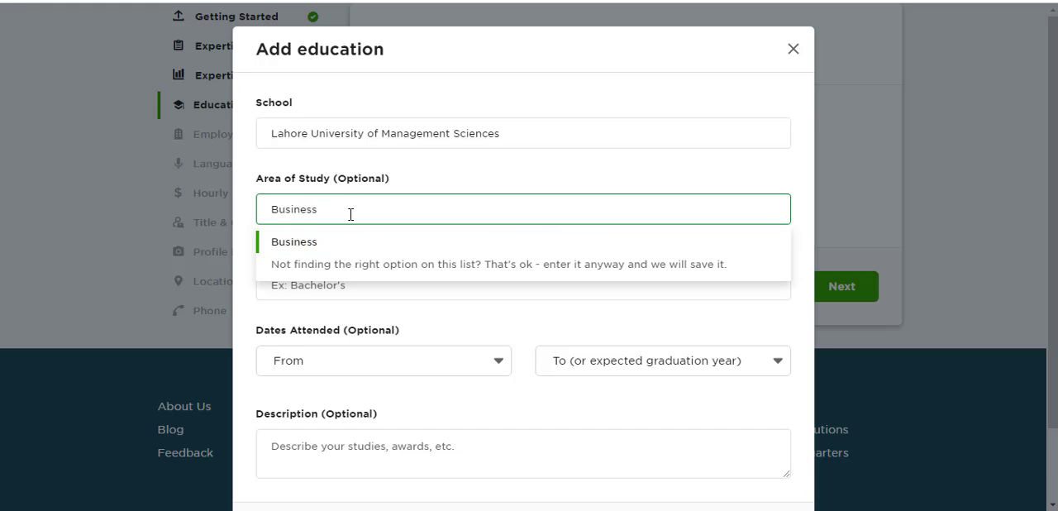
type("admin")
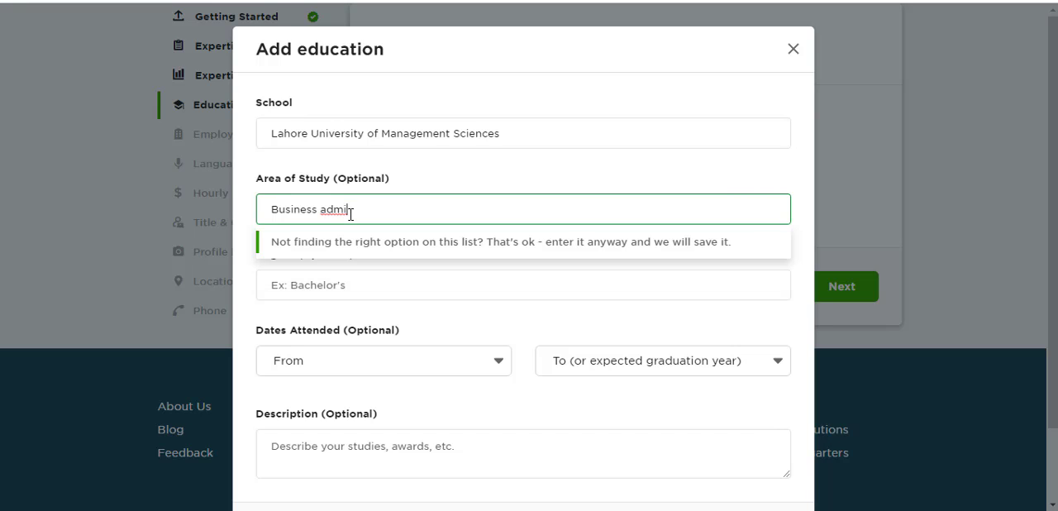
key("BackSpace")
key("BackSpace")
key("BackSpace")
key("BackSpace")
key("BackSpace")
key("BackSpace")
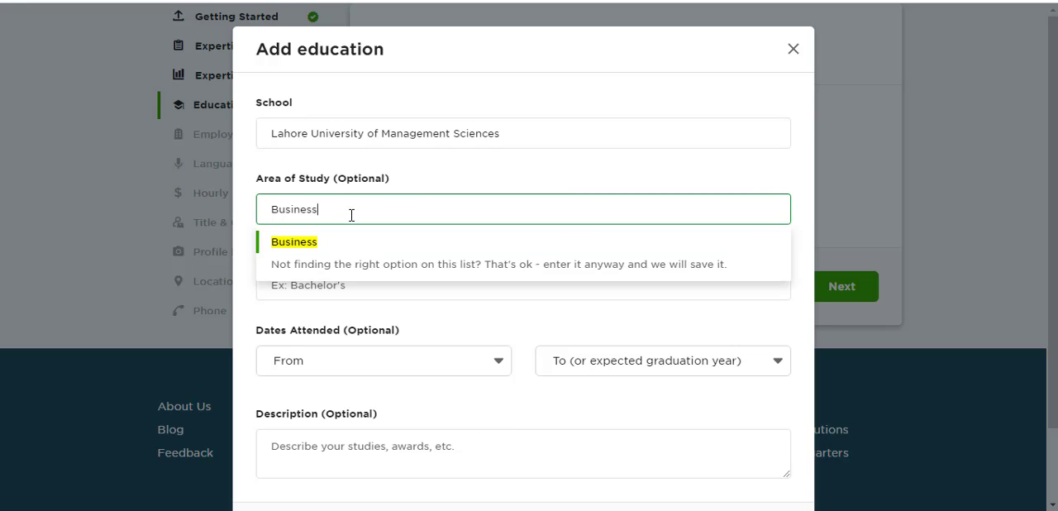
left_click(303, 240)
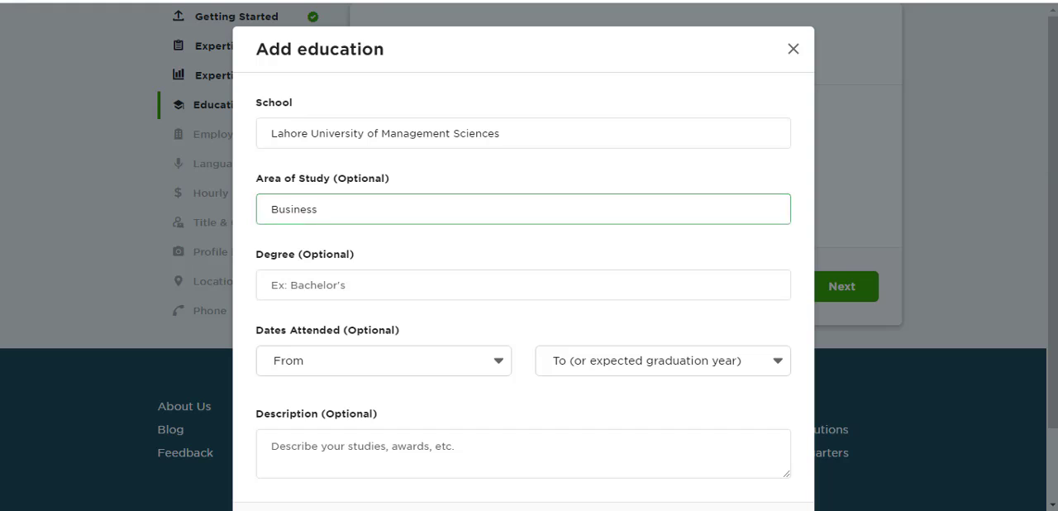
- Set the degree in the education entry to Bachelor of Business Administration (BBA)
left_click(340, 275)
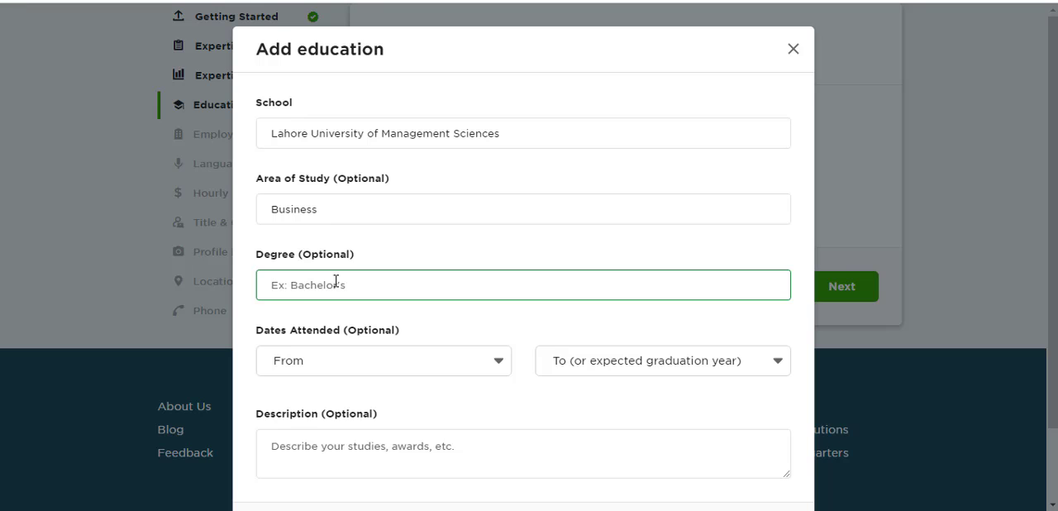
type("Bach")
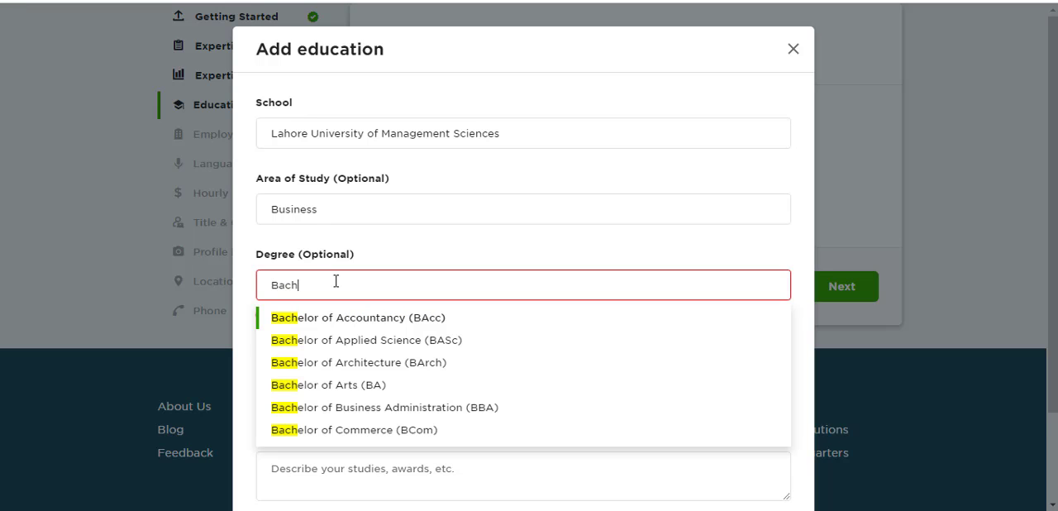
type("e")
left_click(365, 415)
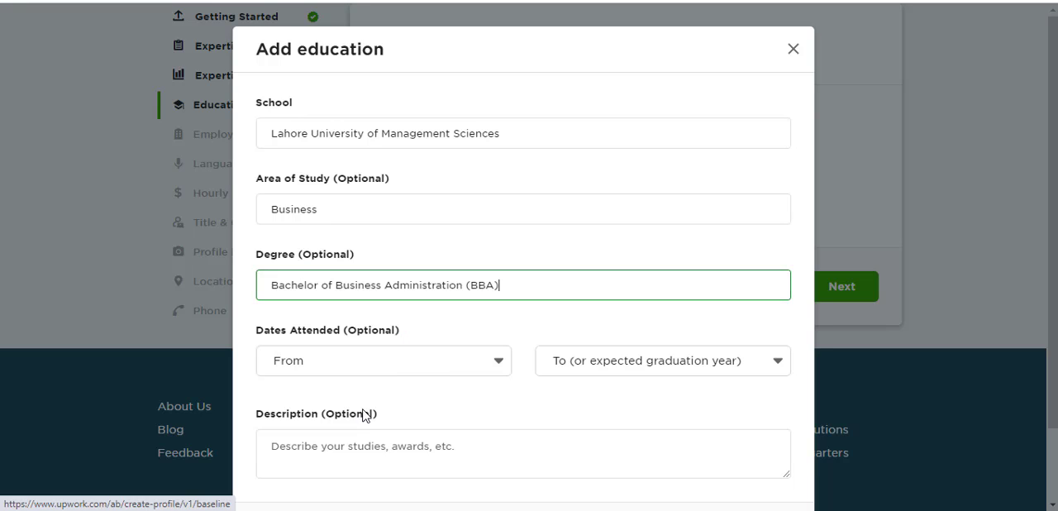
- Set the dates attended in the education entry from 2014 to 2018
left_click(445, 365)
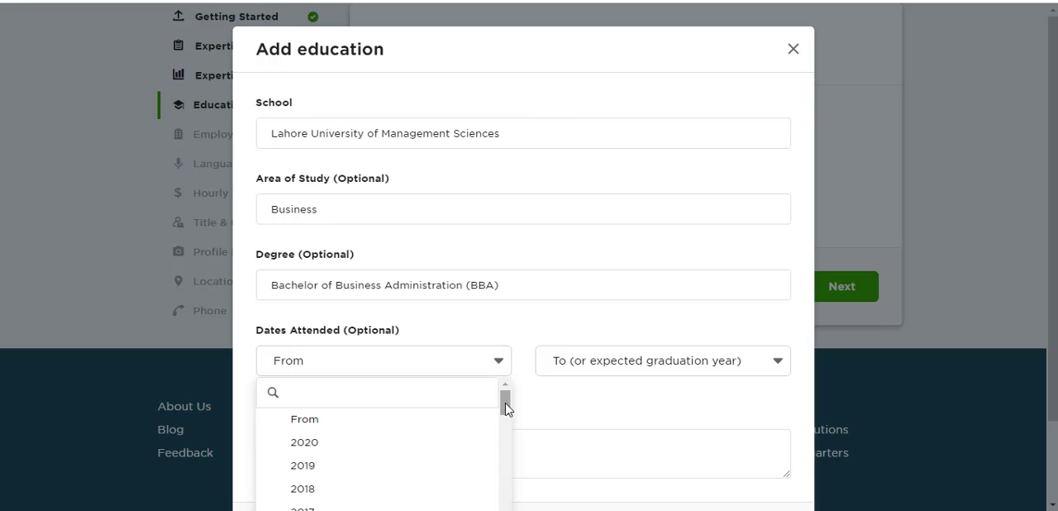
left_click_drag(505, 402, 505, 428)
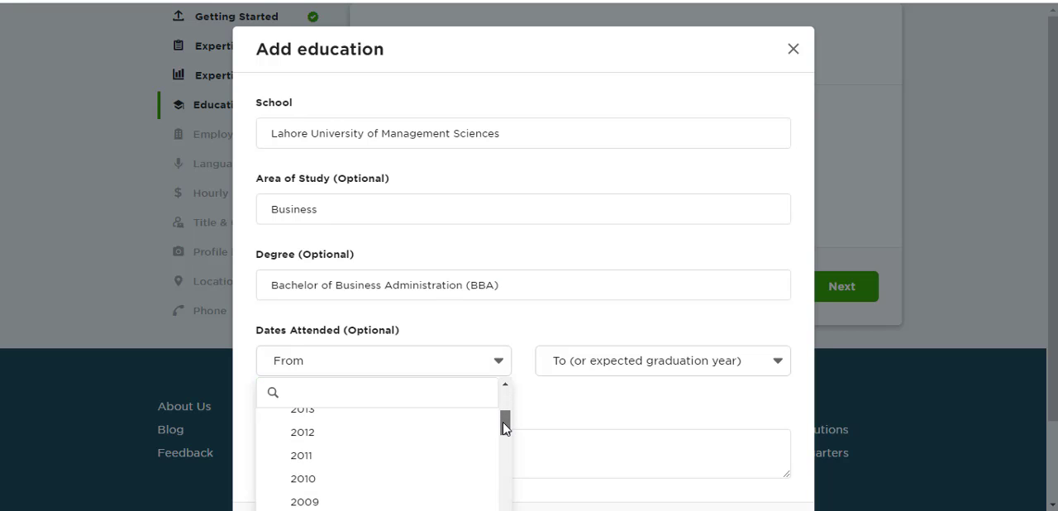
left_click_drag(506, 428, 504, 422)
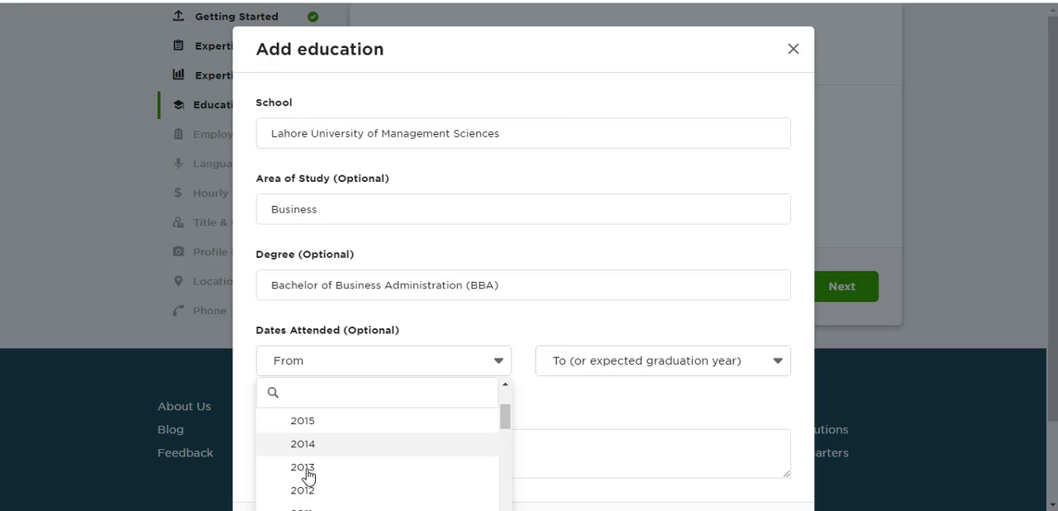
left_click(278, 444)
left_click(703, 371)
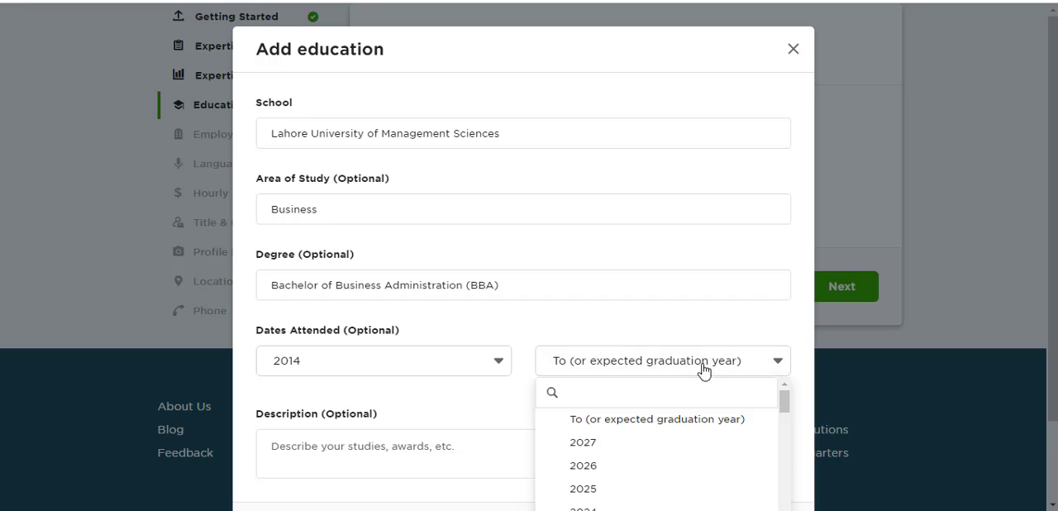
left_click_drag(785, 401, 787, 425)
left_click(633, 454)
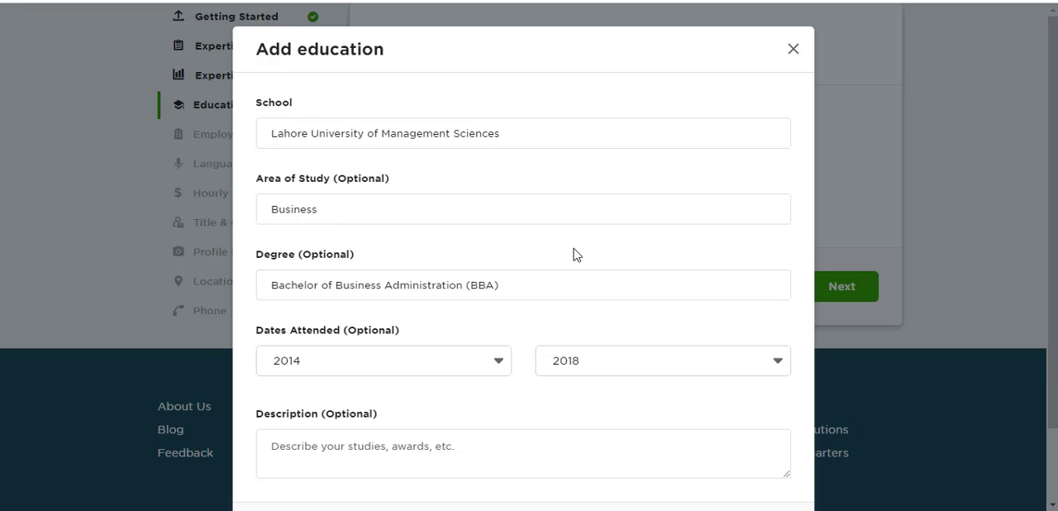
- Save the education entry without a description and continue to the Employment section
scroll(576, 254, "down", 1)
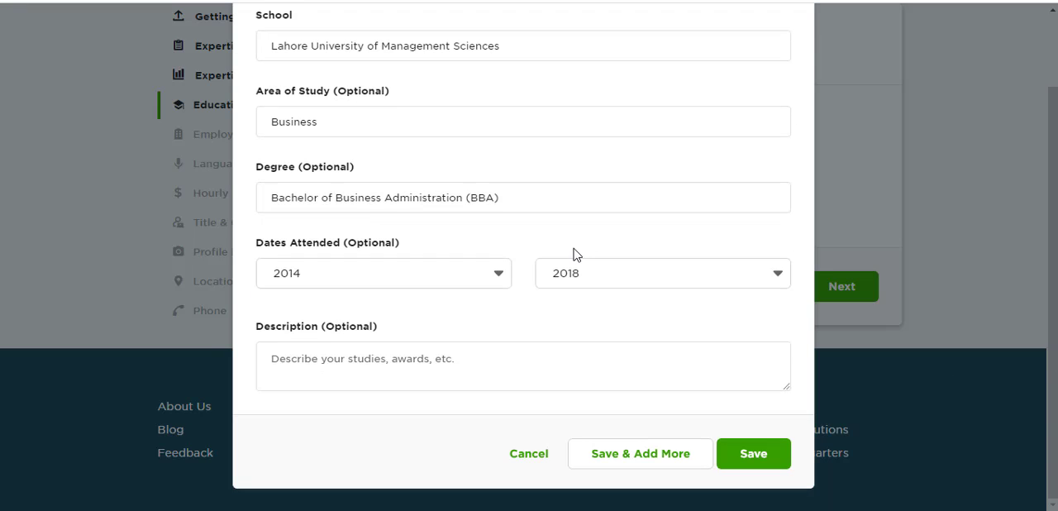
left_click(486, 373)
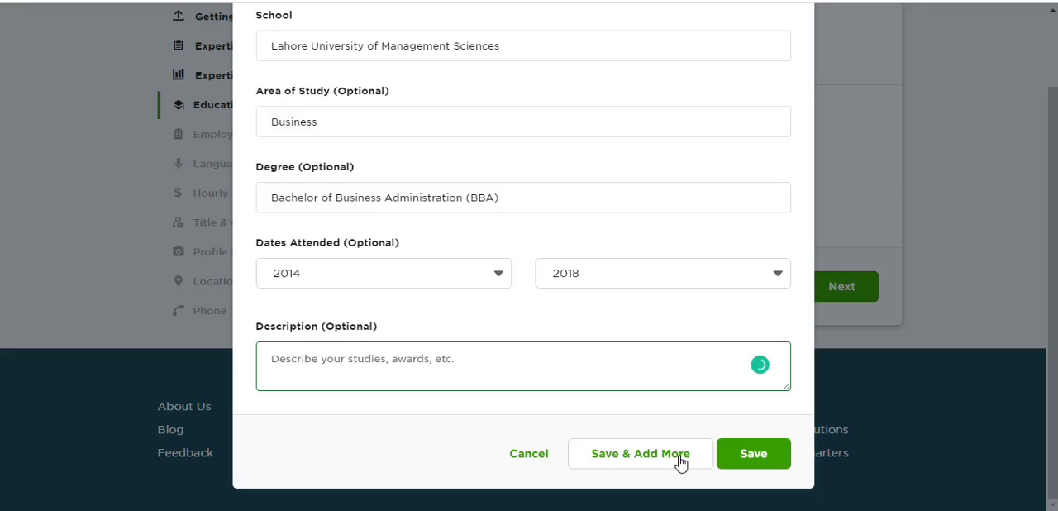
left_click(741, 461)
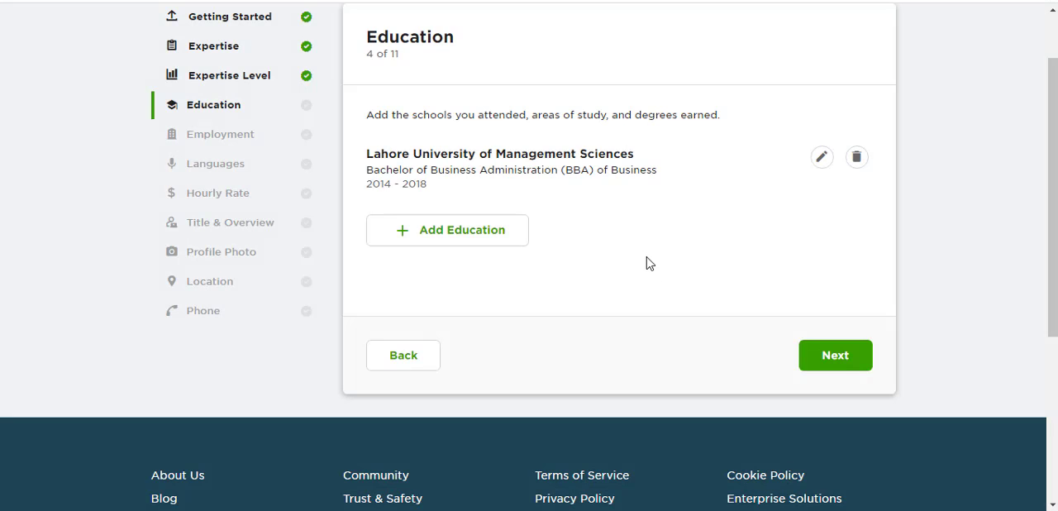
left_click(837, 360)
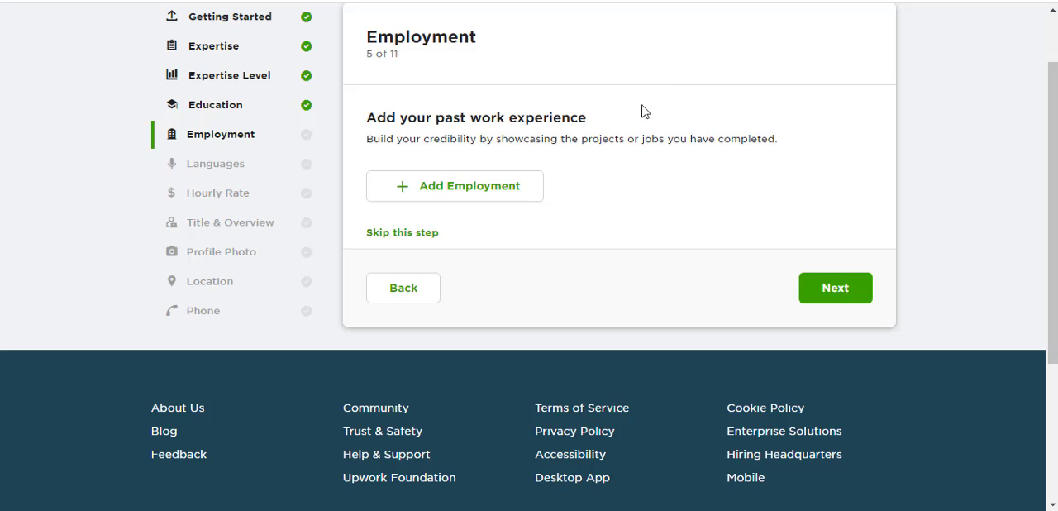
- Start a new employment entry with XYZ as the company and Islamabad as the city
left_click(449, 193)
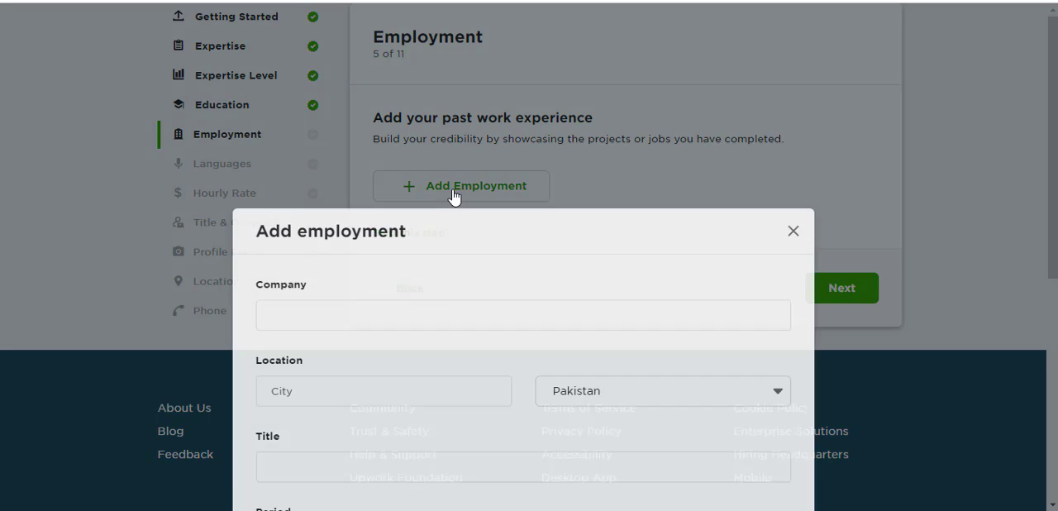
left_click(445, 134)
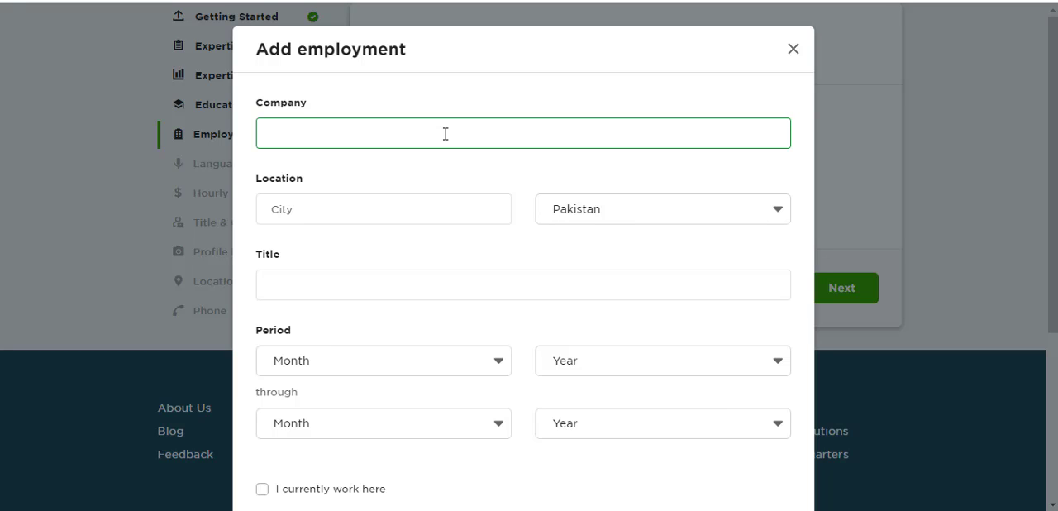
type("XYZ")
left_click(462, 208)
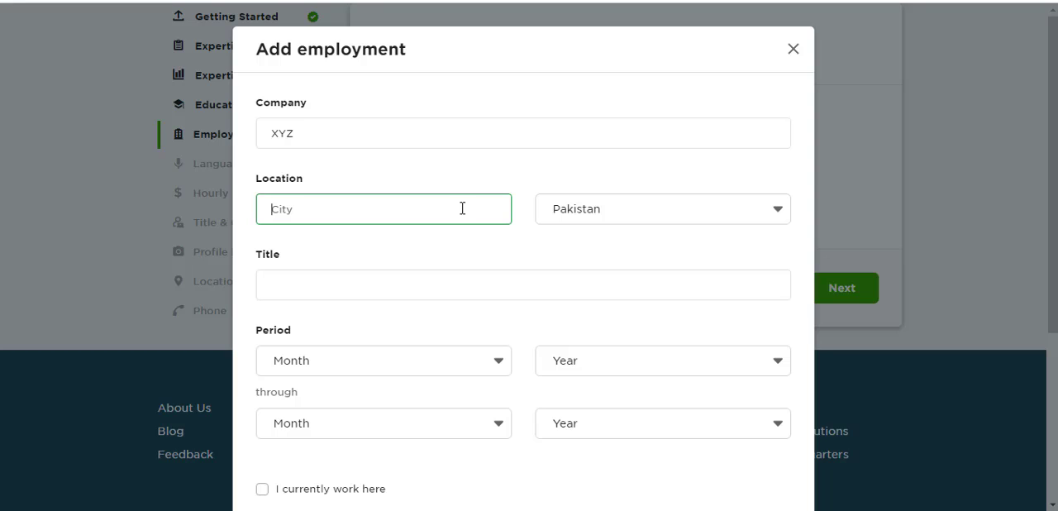
type("Islamabad")
left_click(457, 281)
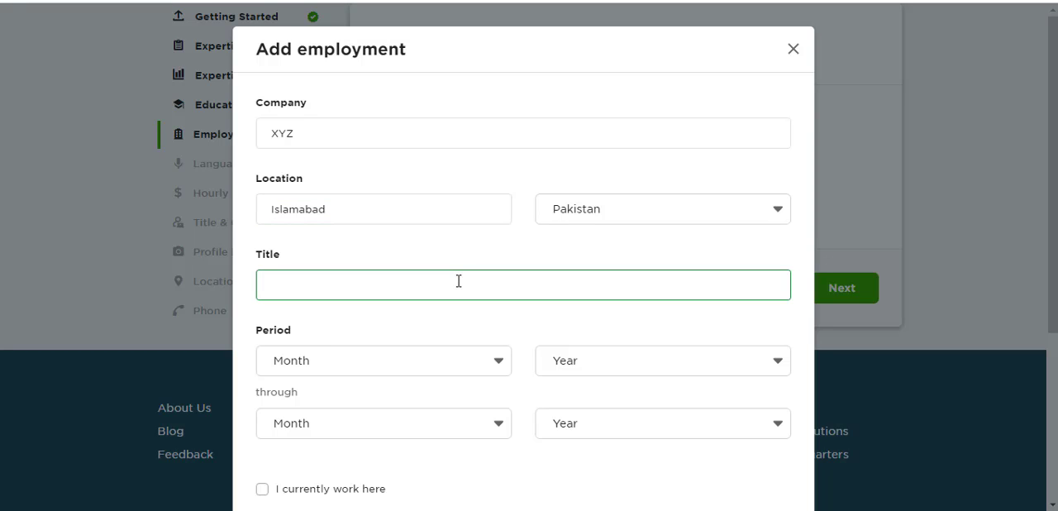
type("eCommer")
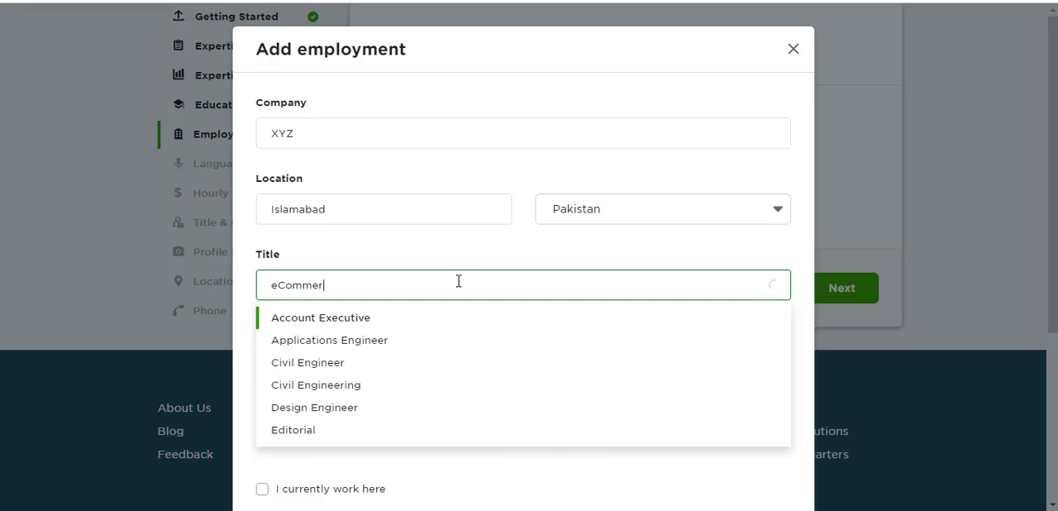
key("BackSpace")
key("BackSpace")
key("BackSpace")
key("BackSpace")
key("BackSpace")
key("BackSpace")
key("BackSpace")
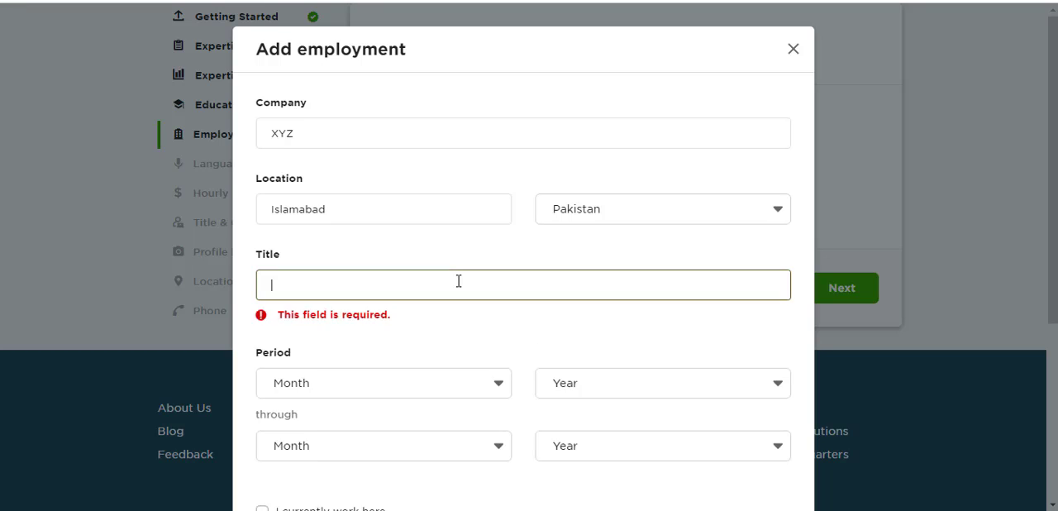
type("commerce")
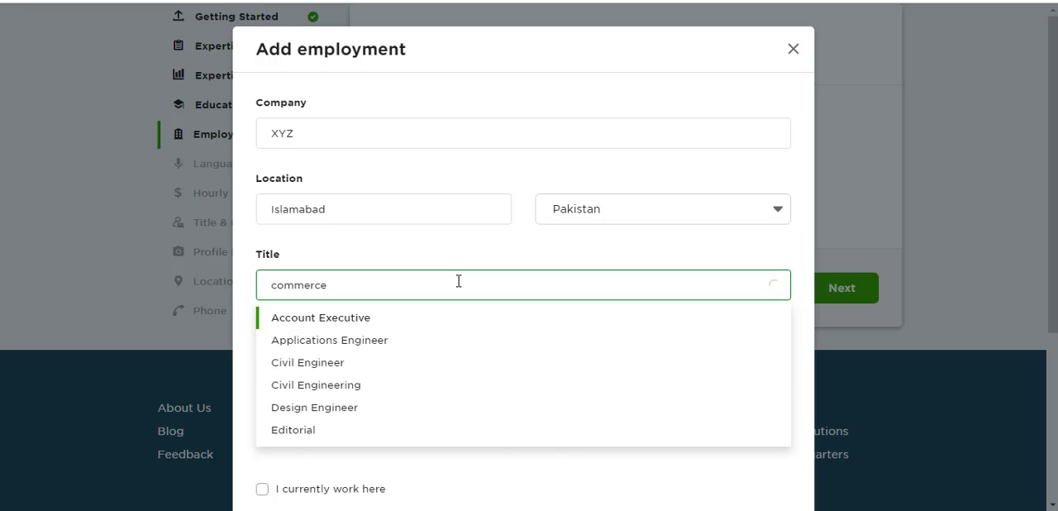
key("BackSpace")
key("BackSpace")
key("BackSpace")
key("BackSpace")
key("BackSpace")
key("BackSpace")
key("BackSpace")
key("BackSpace")
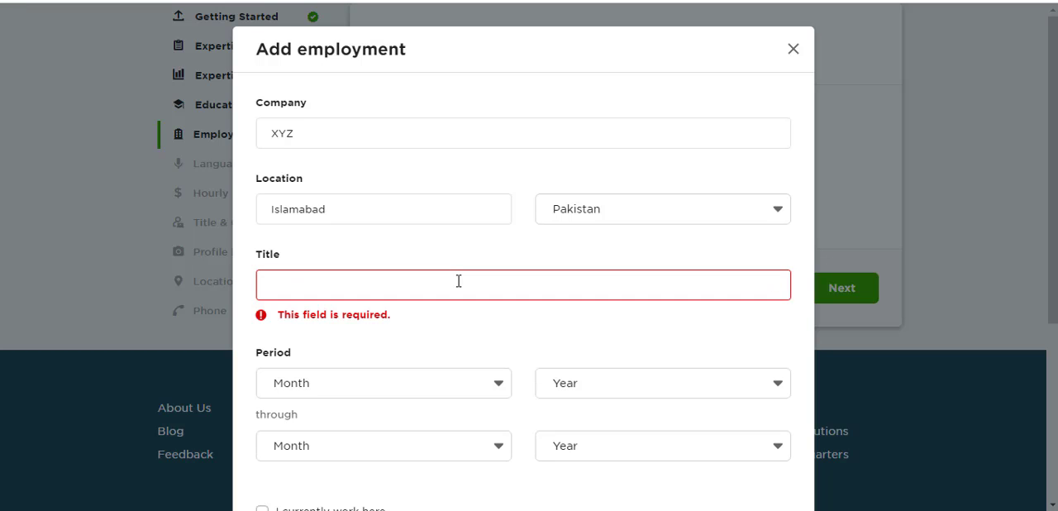
type("e")
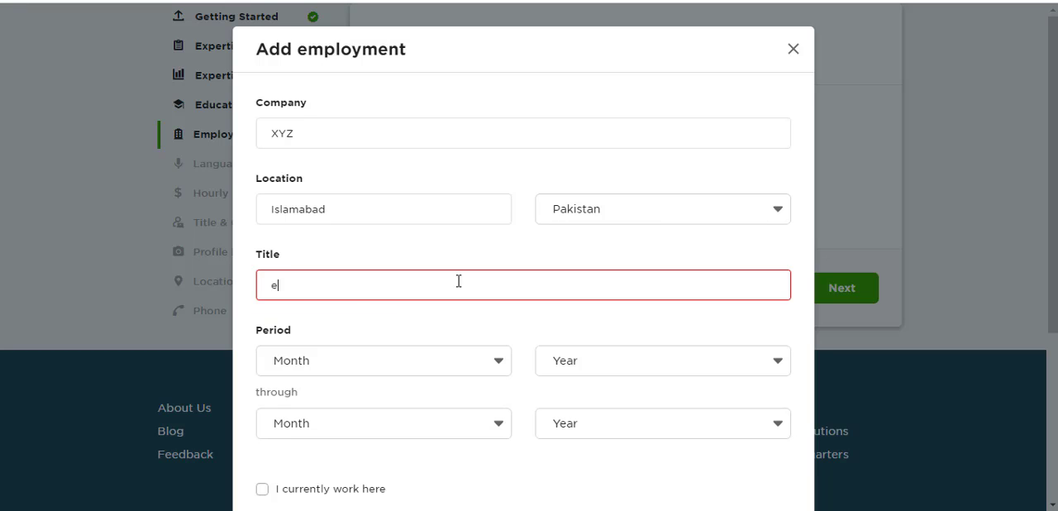
type("x")
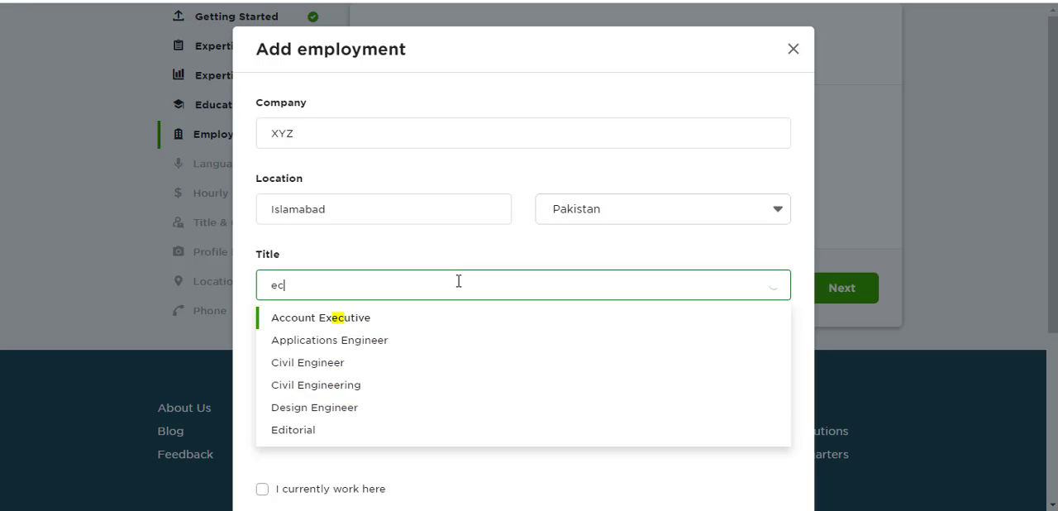
key("BackSpace")
key("BackSpace")
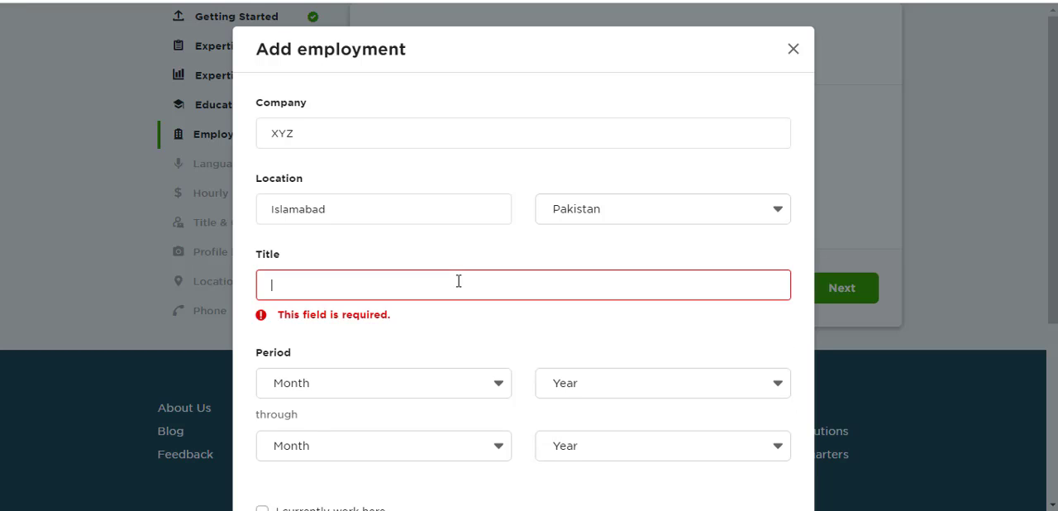
- Look up "business" as the job title in the employment entry and choose Business Development Manager
type("busniess")
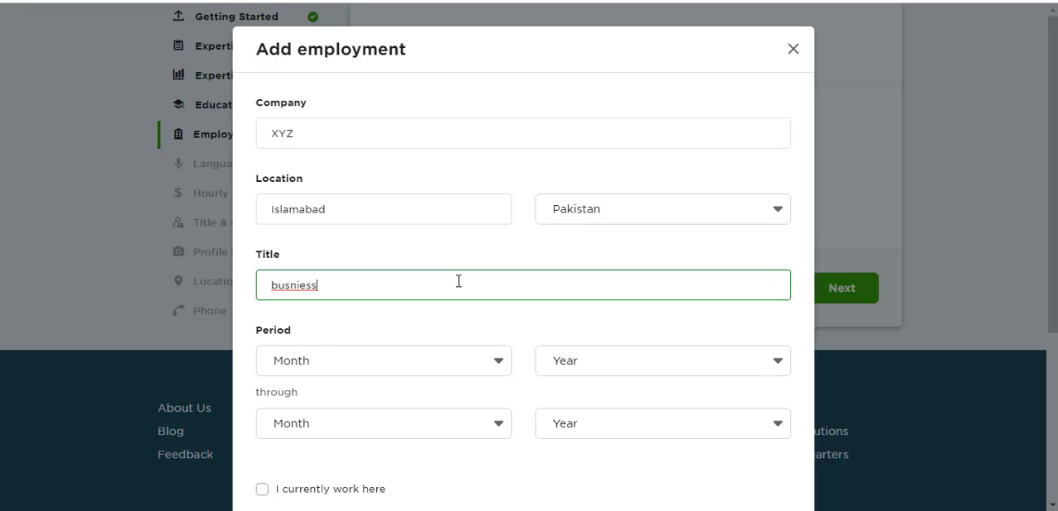
key("BackSpace")
key("BackSpace")
key("BackSpace")
key("BackSpace")
key("BackSpace")
type("iness")
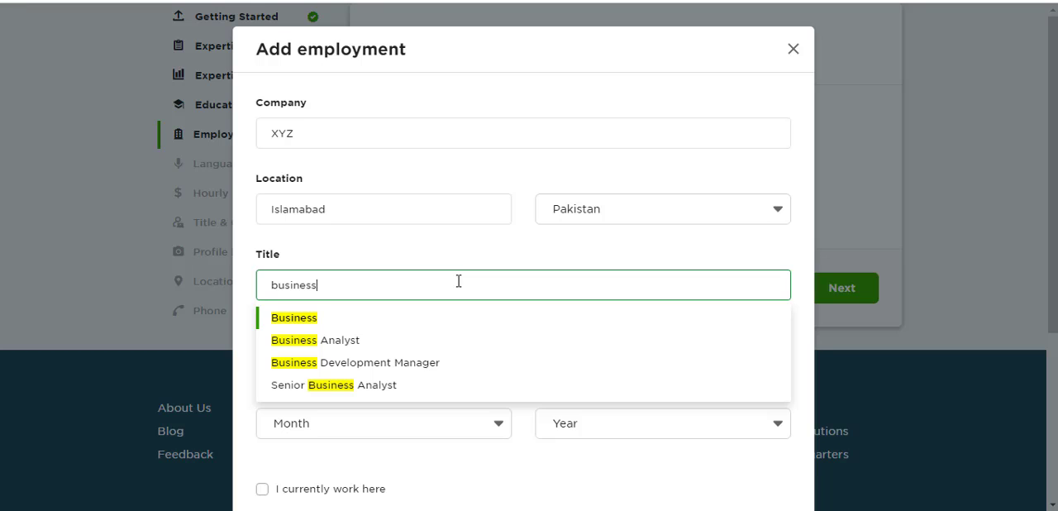
left_click(351, 369)
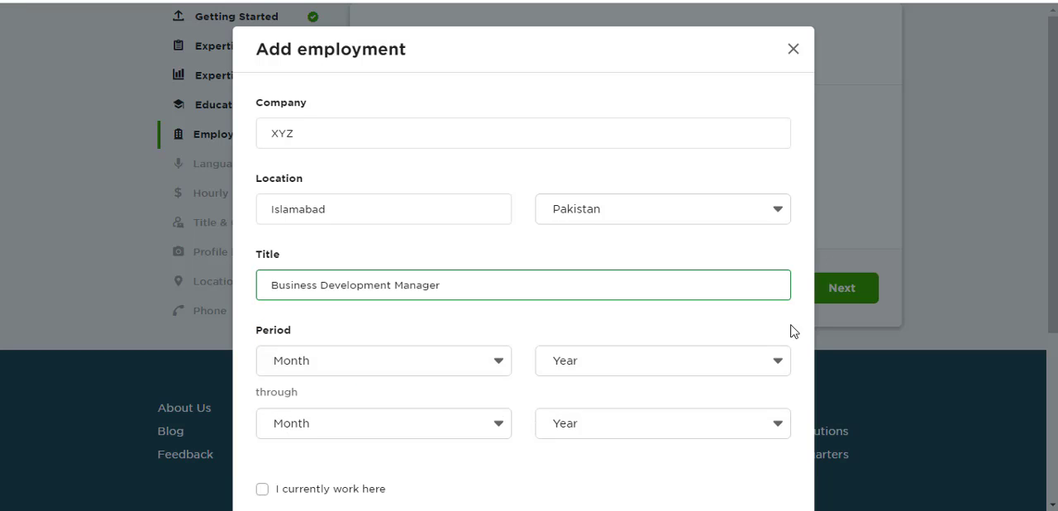
- Set the employment period to start in June 2018 and mark the job as the current workplace
left_click(381, 366)
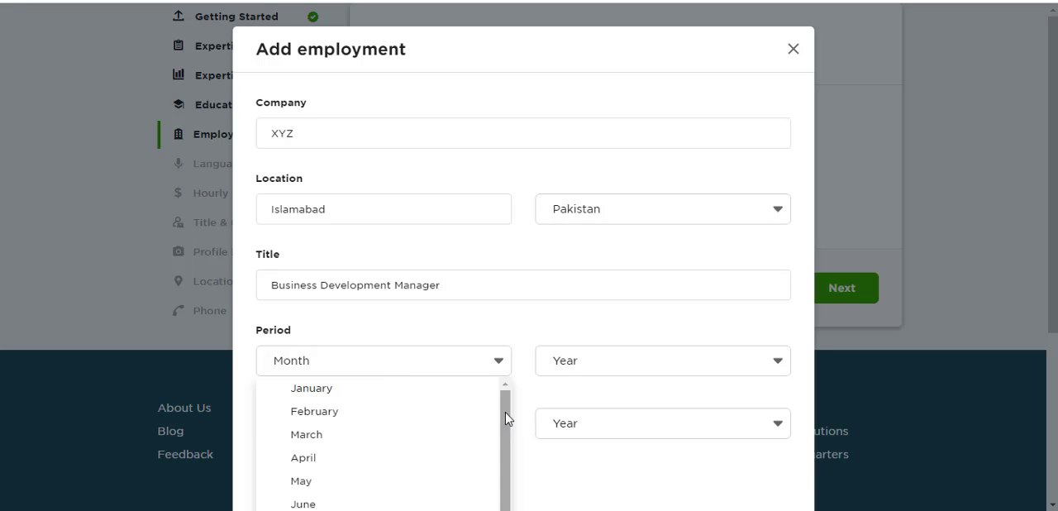
left_click_drag(506, 412, 521, 459)
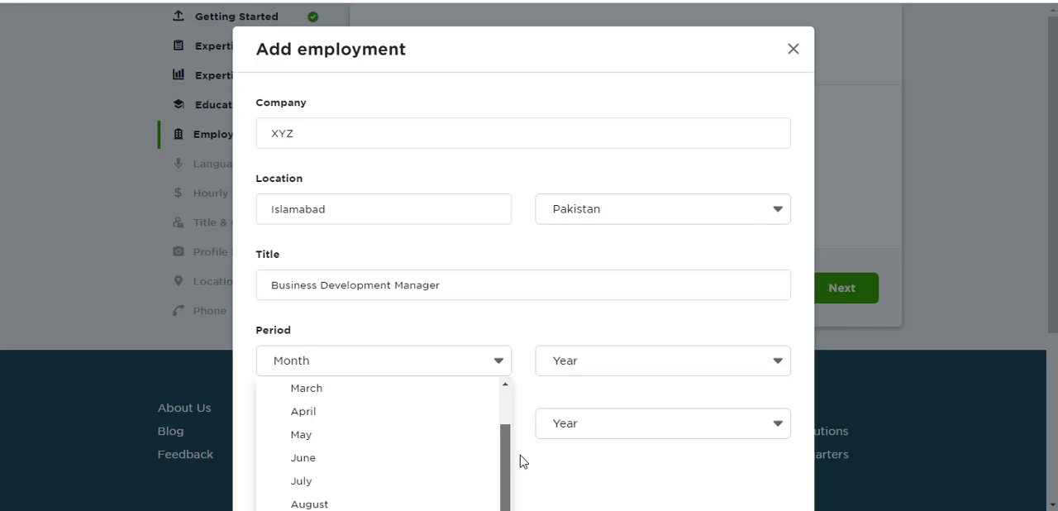
left_click(311, 467)
left_click(643, 364)
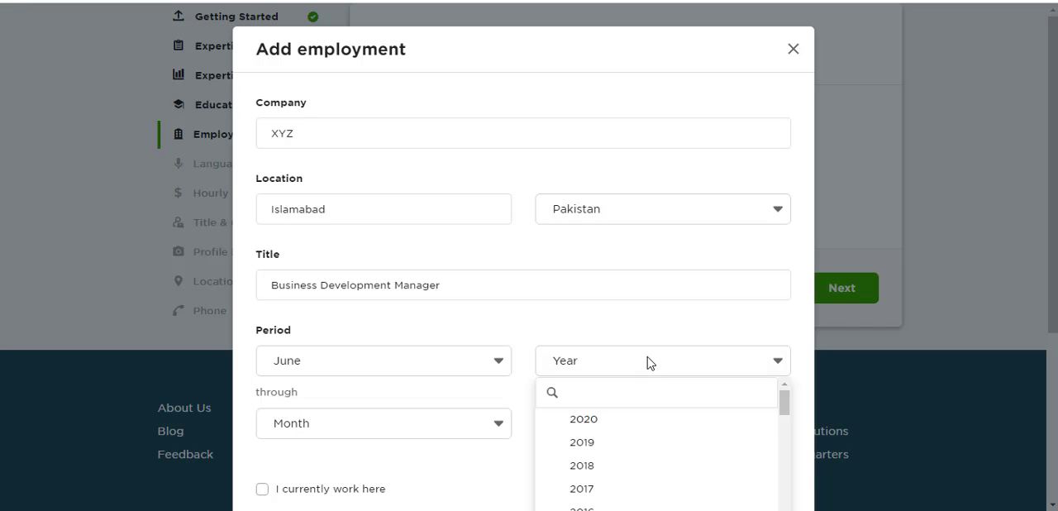
left_click(592, 467)
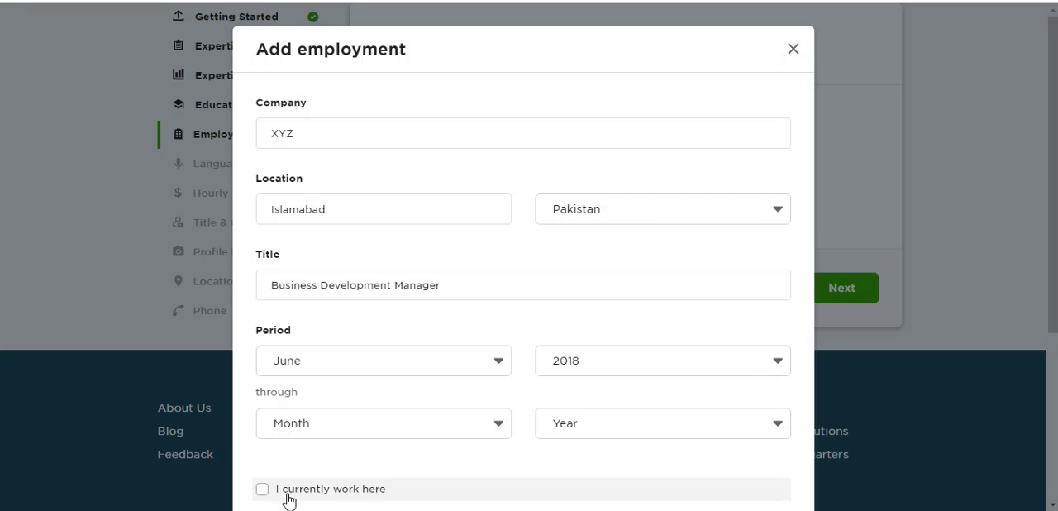
left_click(261, 490)
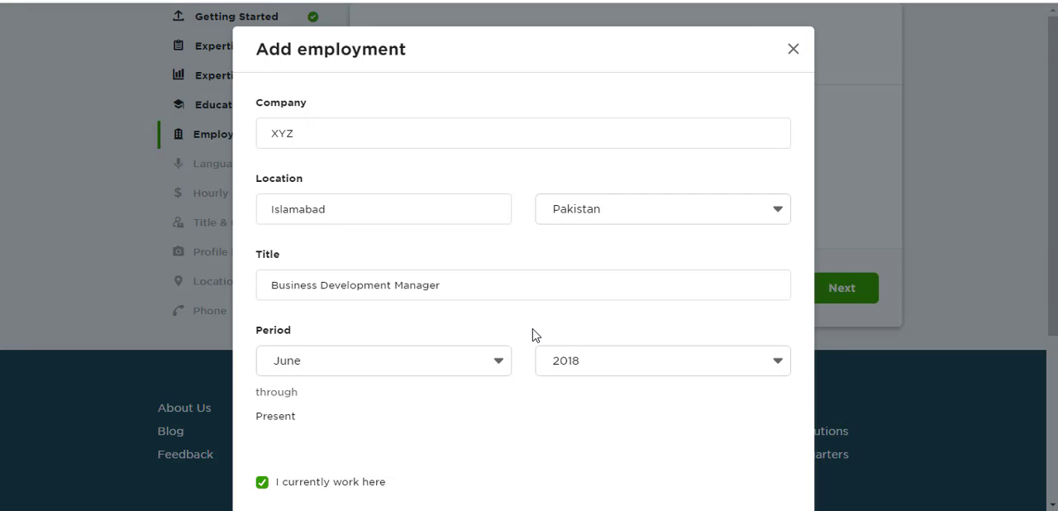
- Begin the employment description with the line "Primary job responsibilities include:"
scroll(534, 336, "down", 3)
left_click(534, 335)
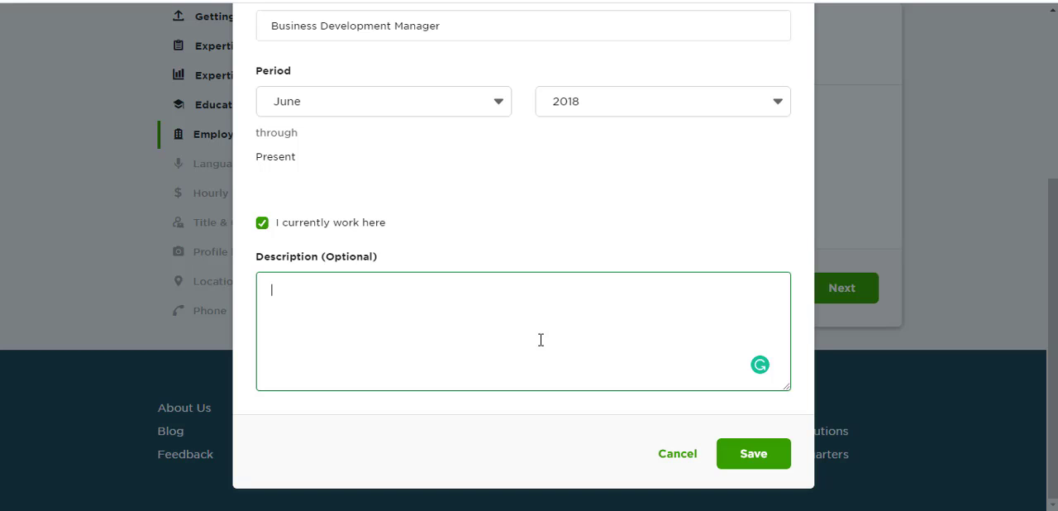
type("Job")
key("BackSpace")
key("BackSpace")
type("Primary job responsibilit")
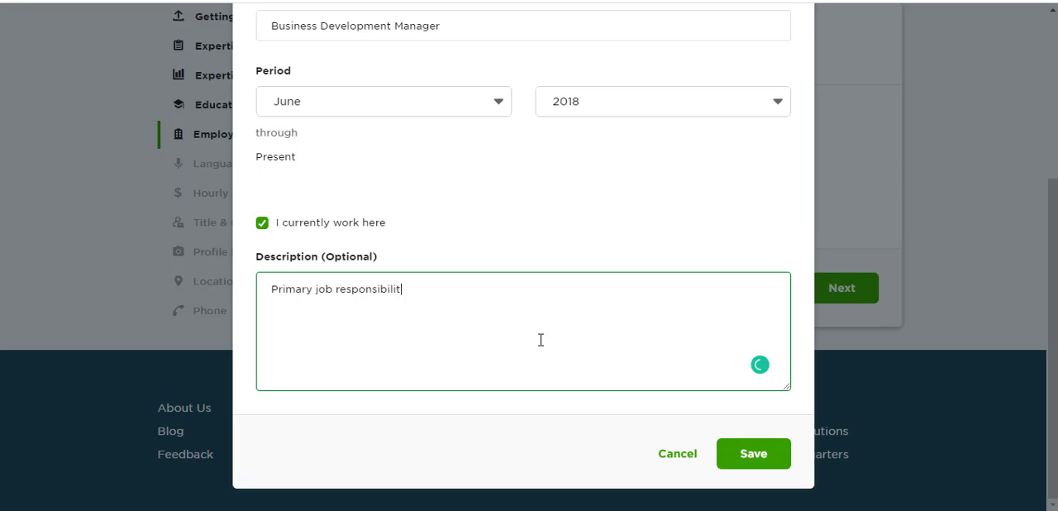
type("ies include: Handlung")
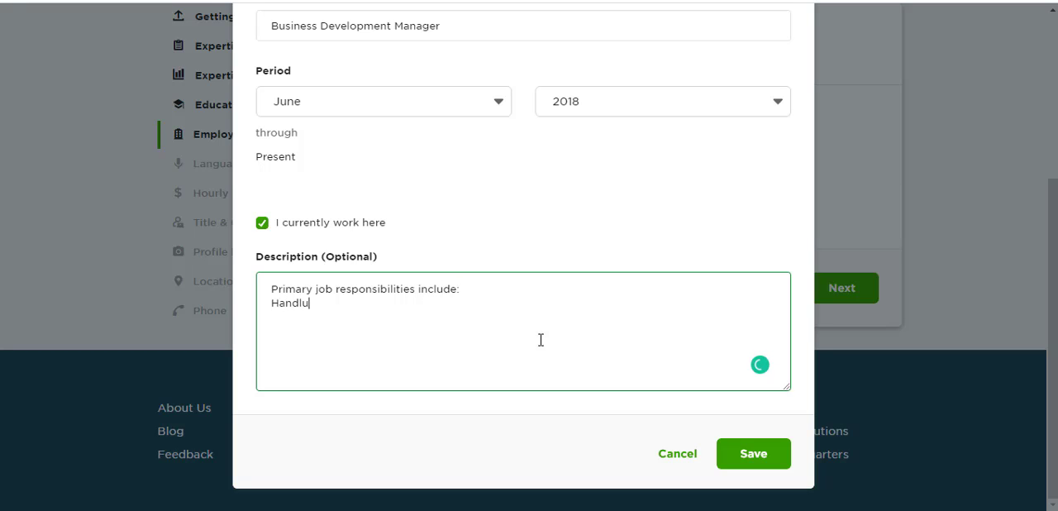
- Add the line "Handling business development department." to the employment description
key("BackSpace")
key("BackSpace")
key("BackSpace")
type("ing business development")
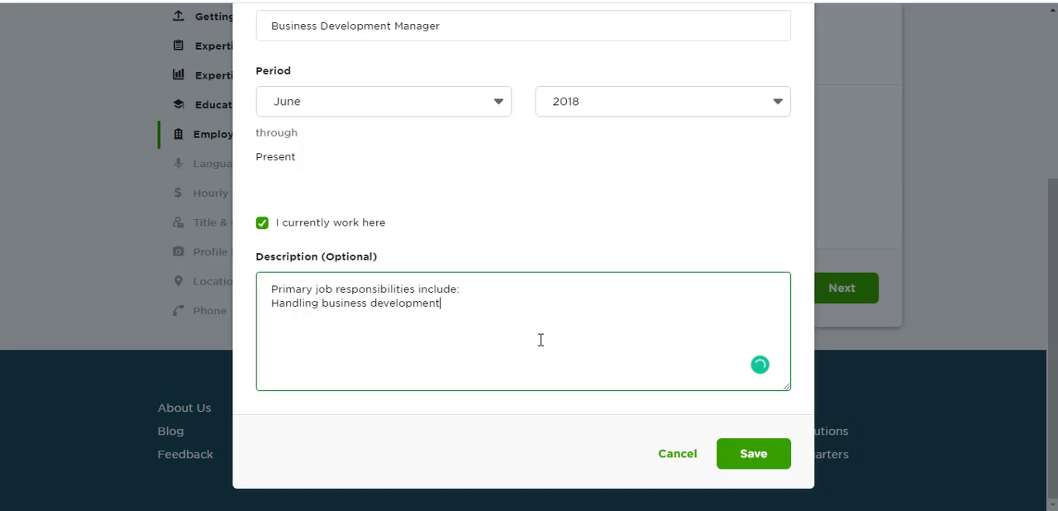
type(" department.")
key("Return")
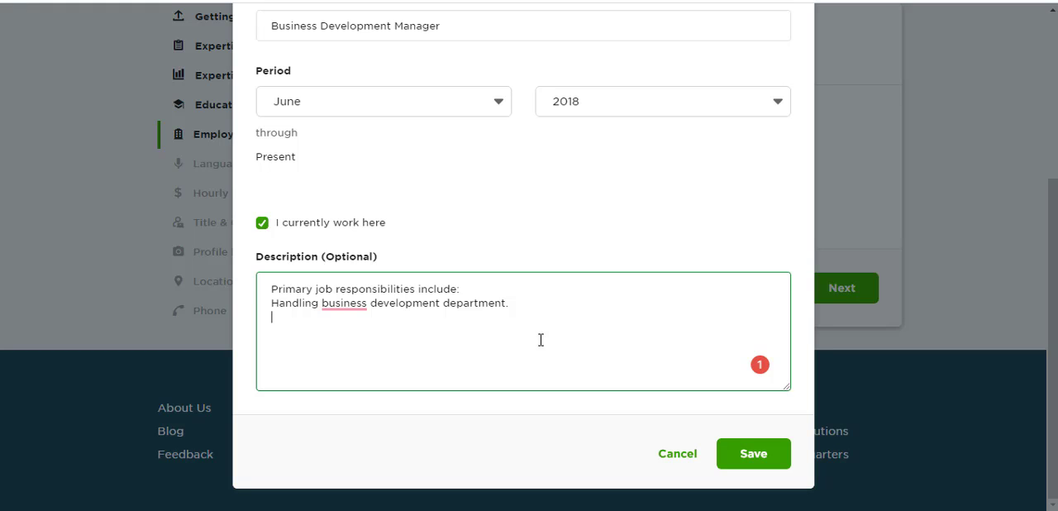
- Add the line "Managing company's online store (estore)." to the employment description
key("Return")
type("Managing company's ")
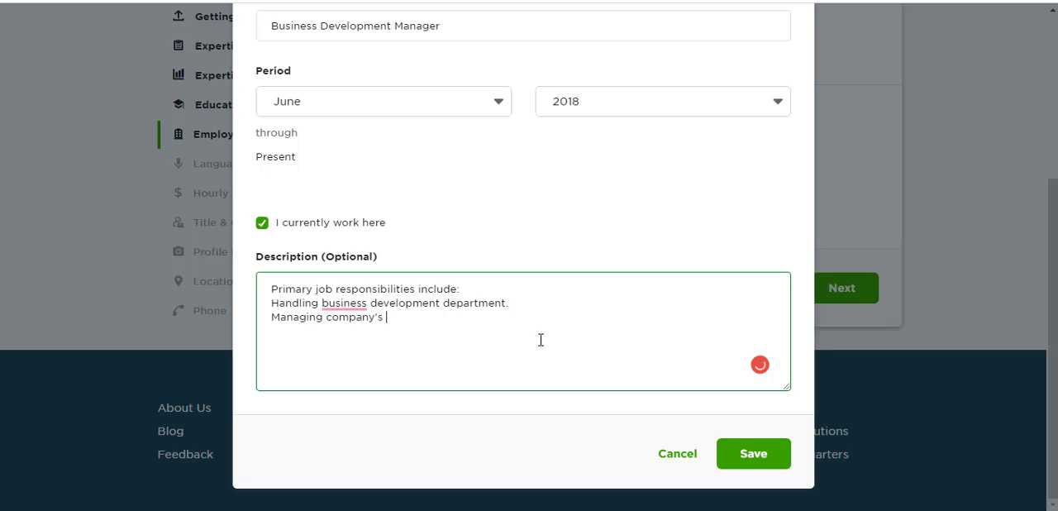
type("online store ()")
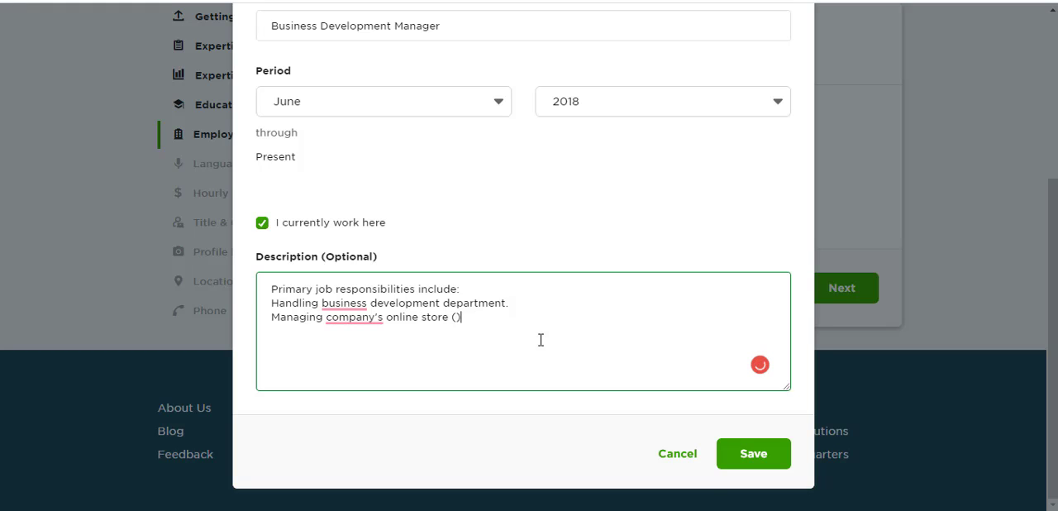
key("Left")
type("estore). ")
type("LAunching")
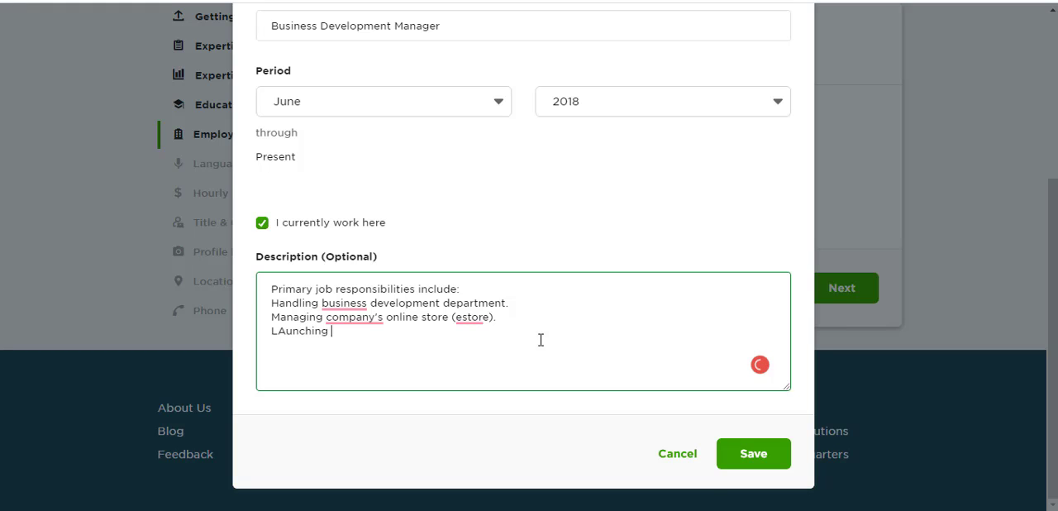
- Add the line "Launching and managing social media campaigns." to the employment description
key("BackSpace")
key("BackSpace")
key("BackSpace")
key("BackSpace")
key("BackSpace")
key("BackSpace")
key("BackSpace")
key("BackSpace")
key("BackSpace")
type("aunching and managing")
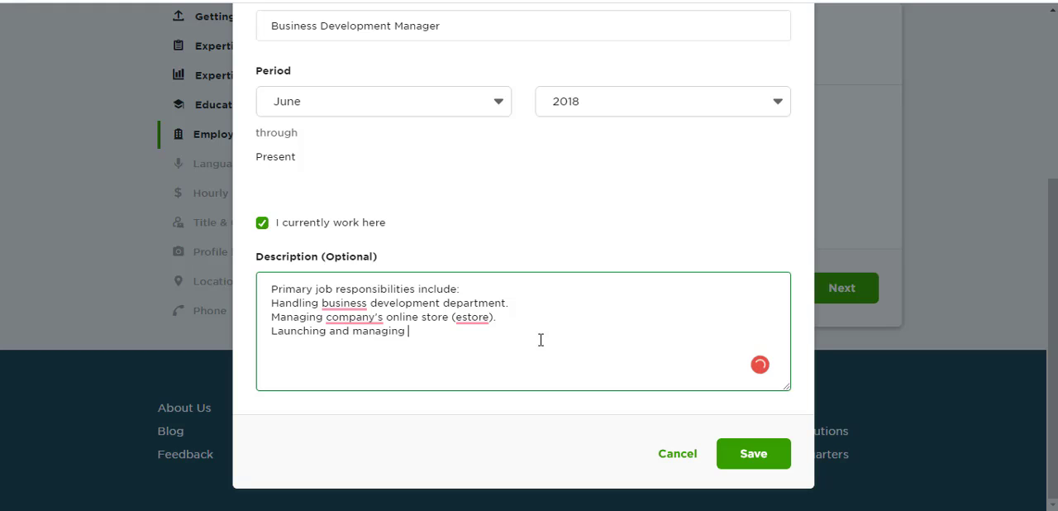
type(" social media compaigns.")
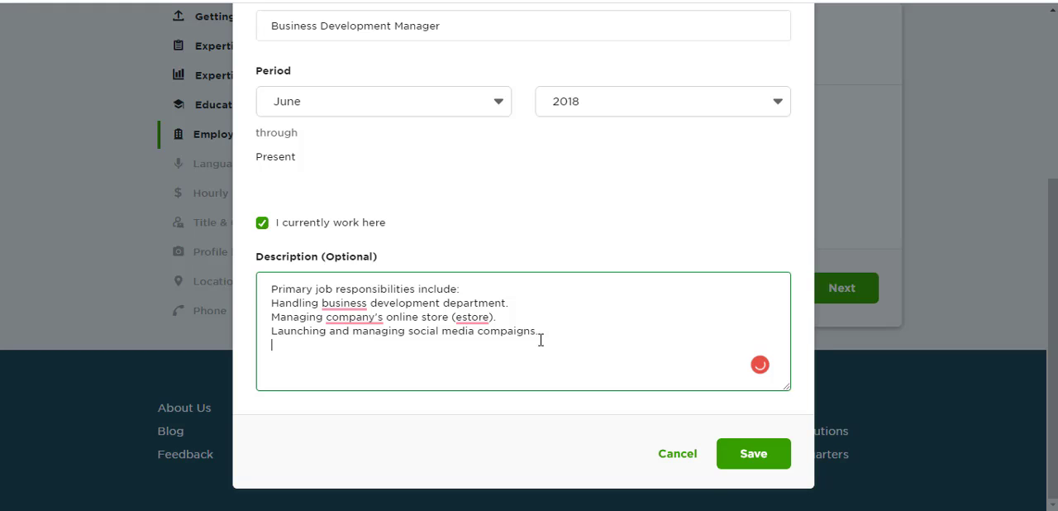
type("To mana")
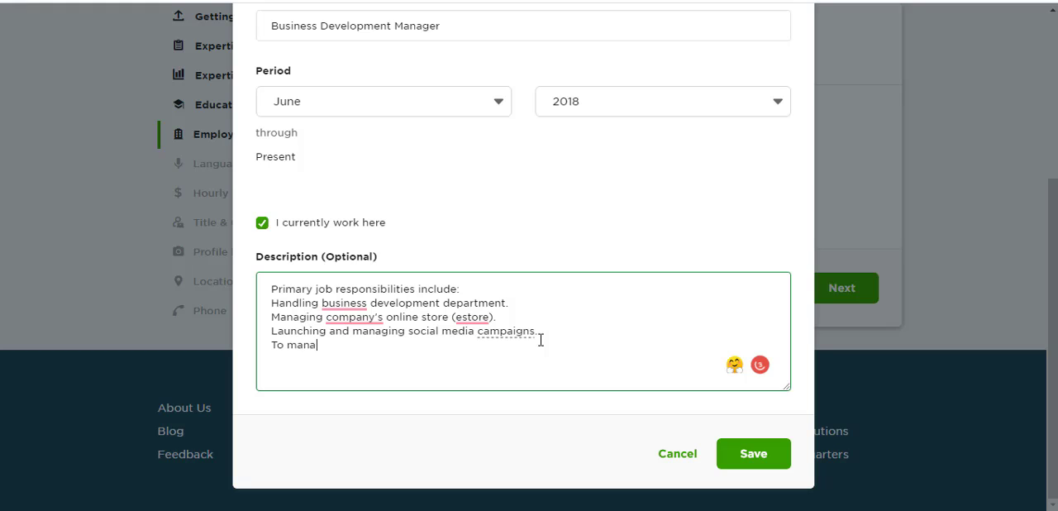
type("ge seller central o")
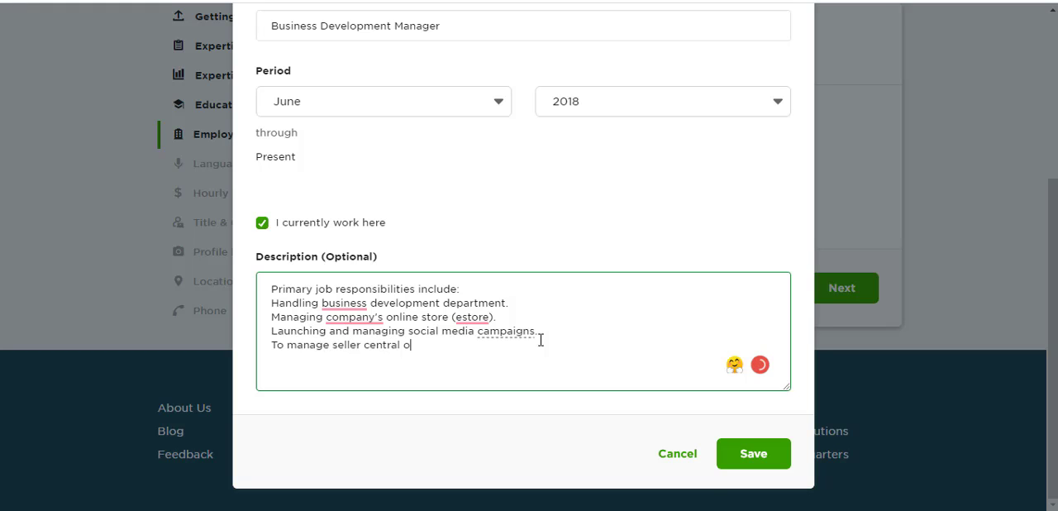
type("f all the eComme")
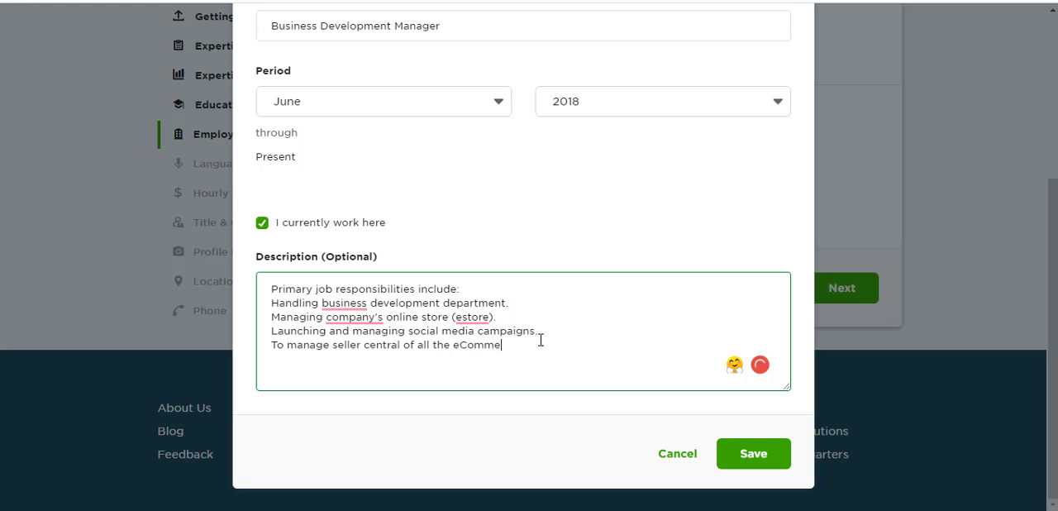
type("rce platforms.")
- Accept the writing suggestions "the business", "the company's" and "store" in the description, and save the employment entry
mouse_move(333, 302)
left_click(361, 344)
mouse_move(347, 316)
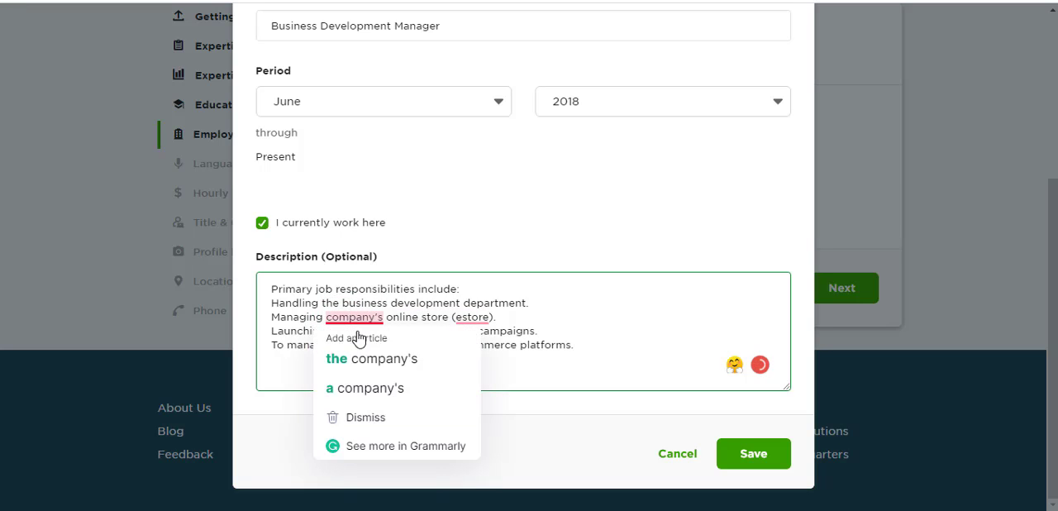
left_click(372, 359)
mouse_move(479, 316)
left_click(505, 342)
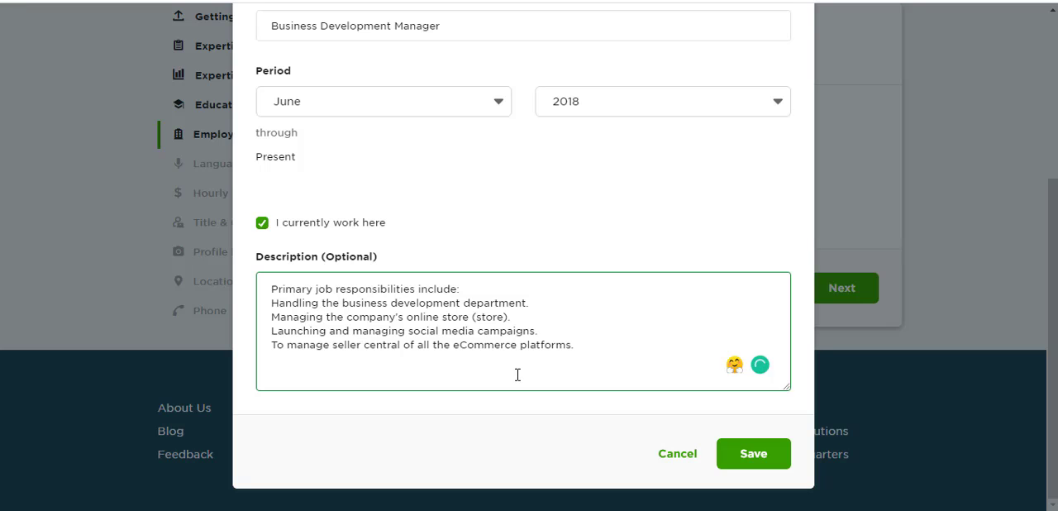
left_click(744, 456)
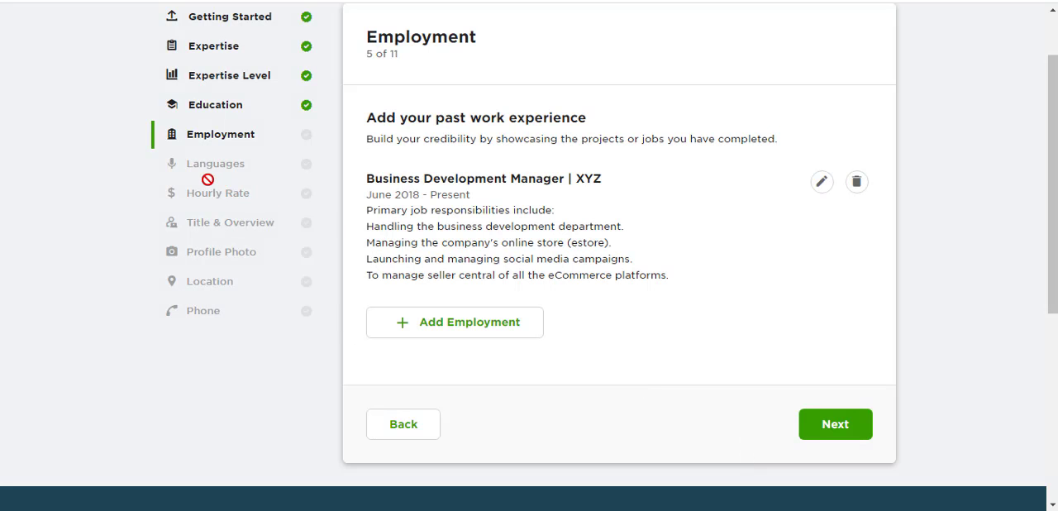
- Continue to the languages section and set the English proficiency to Native or Bilingual
left_click(837, 427)
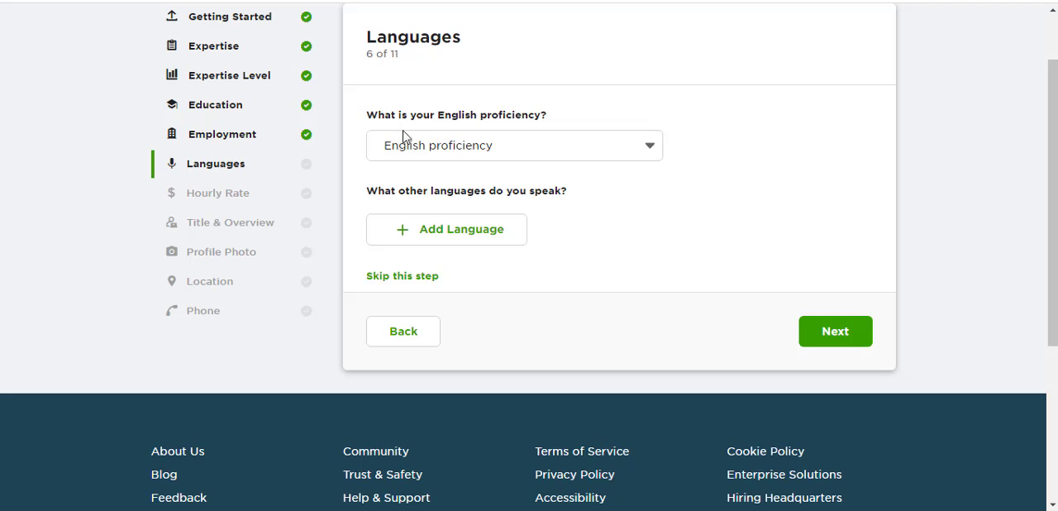
left_click(609, 148)
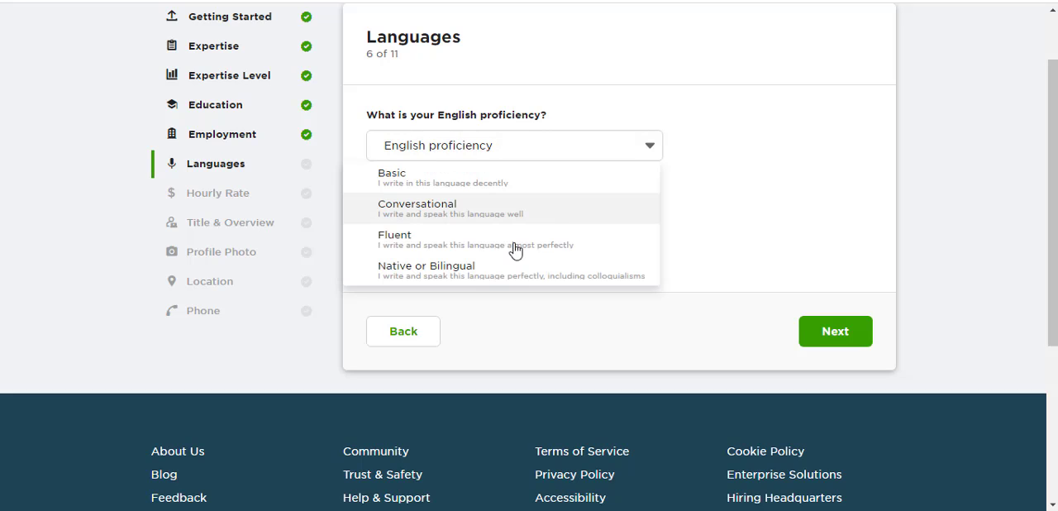
left_click(438, 273)
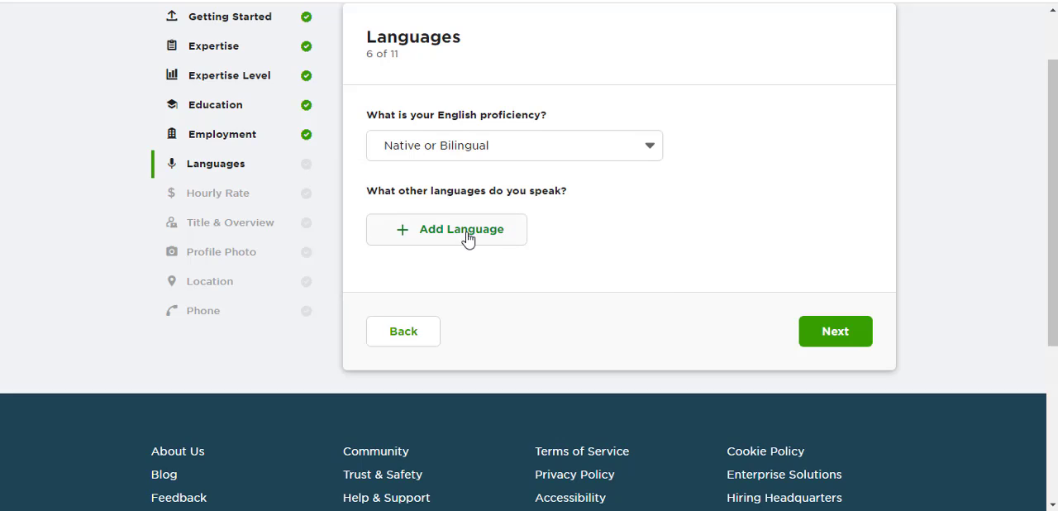
- Add Urdu as another spoken language with Fluent proficiency
left_click(453, 237)
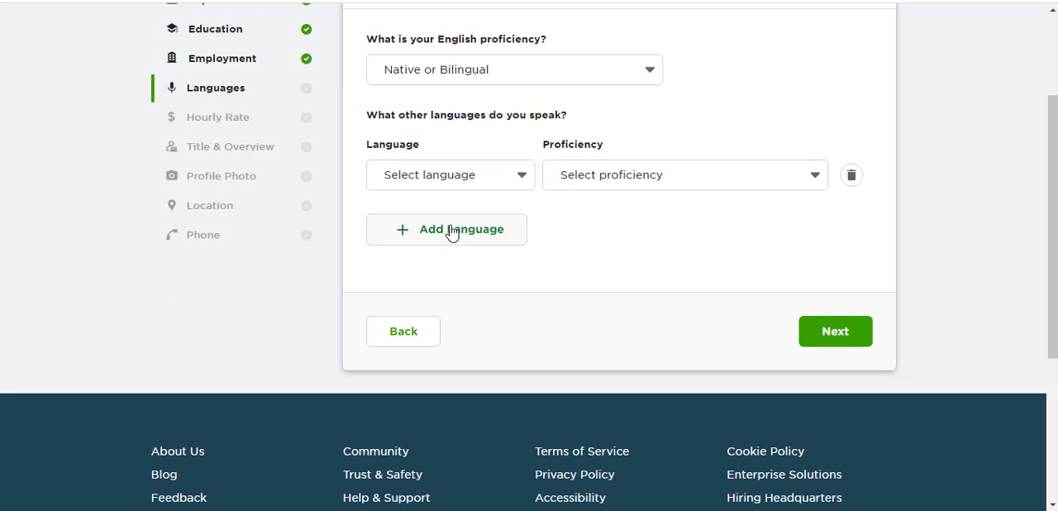
left_click(486, 178)
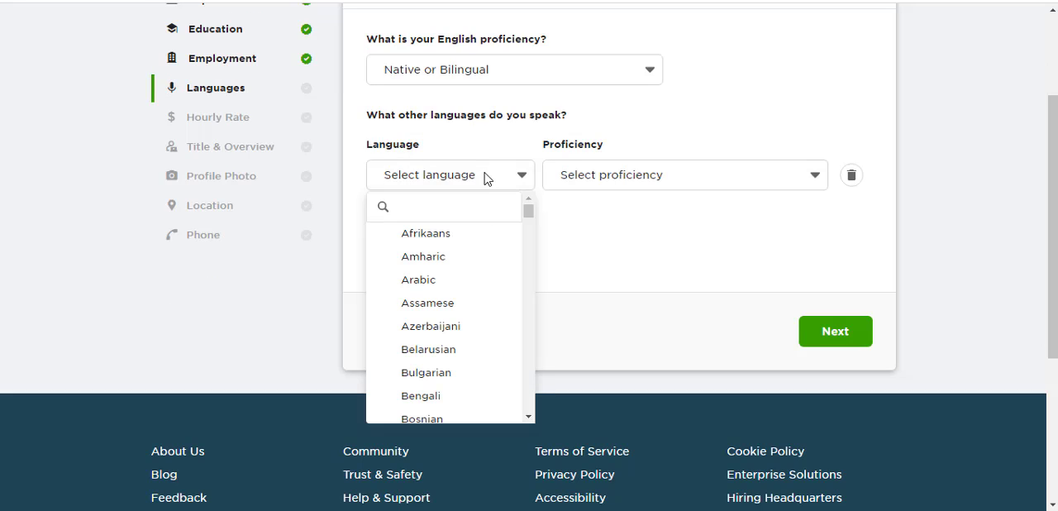
left_click(433, 207)
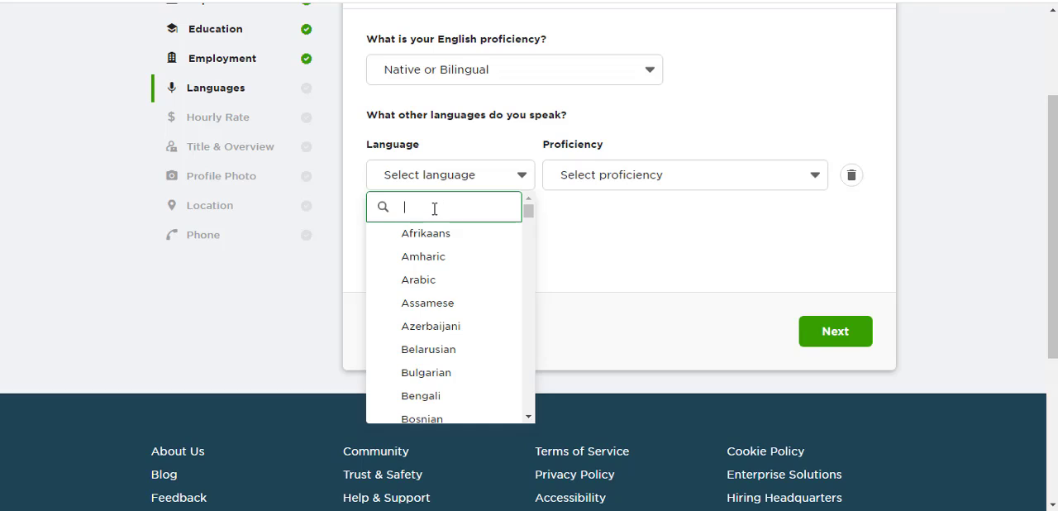
type("urdu")
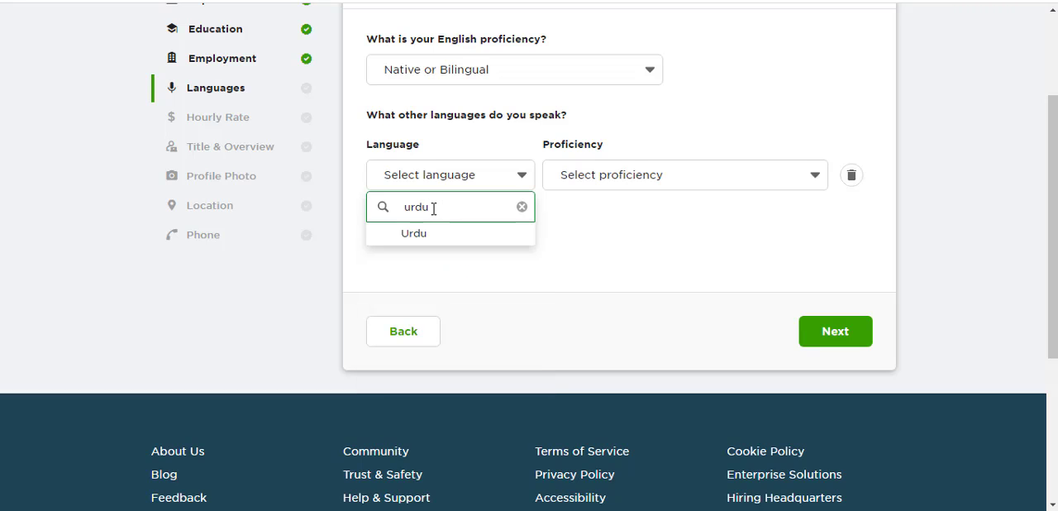
left_click(436, 234)
left_click(666, 178)
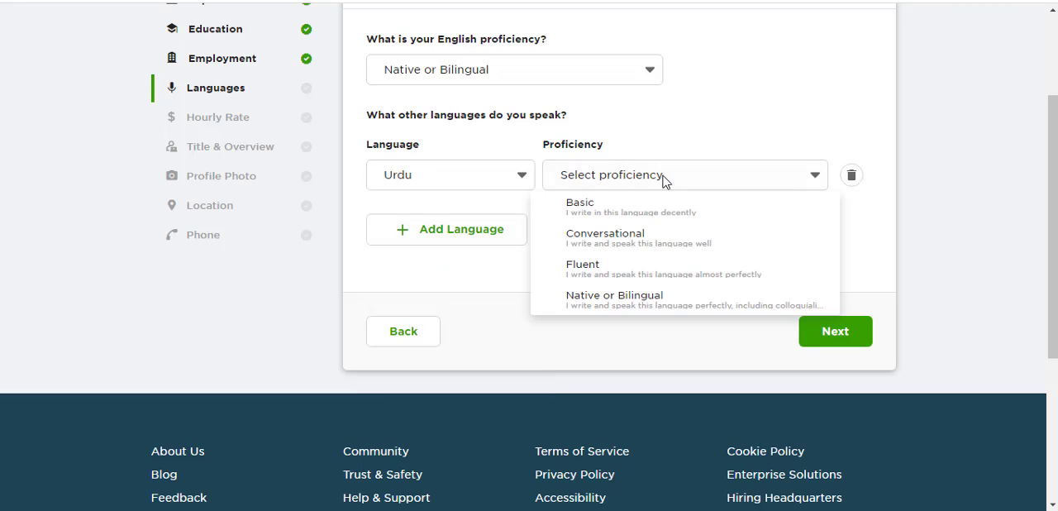
left_click(634, 281)
- Add Hindi as a second additional language with Fluent proficiency and continue to the hourly rate section
left_click(435, 228)
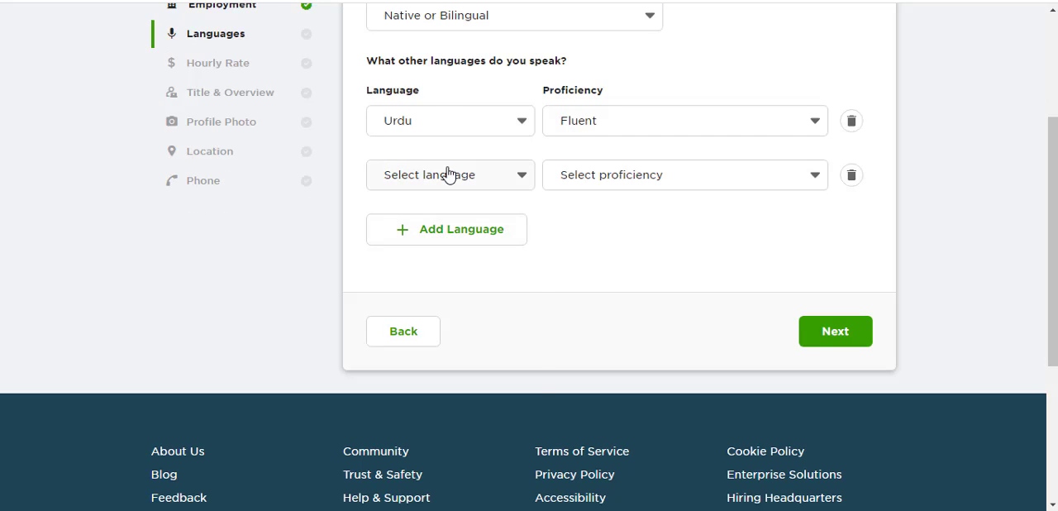
left_click(447, 174)
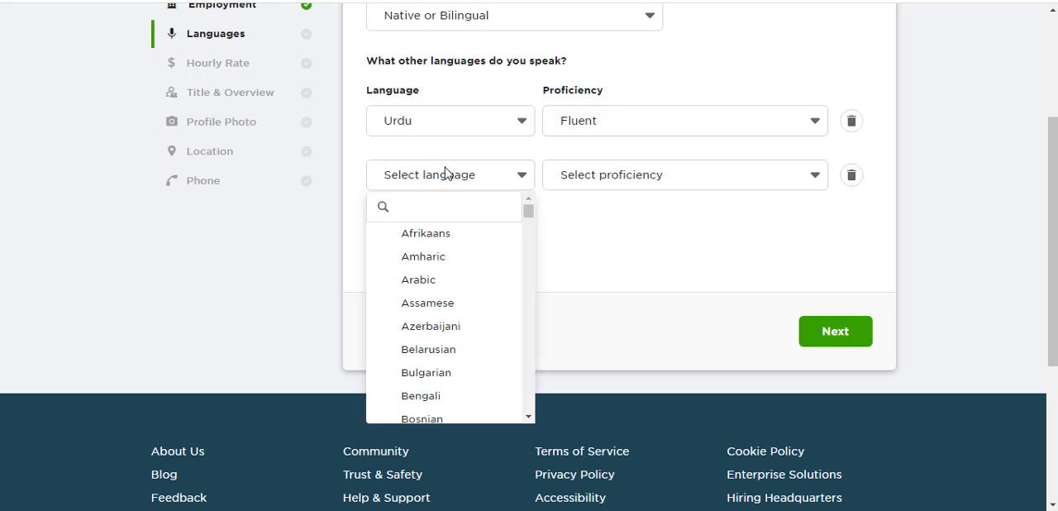
left_click(448, 214)
type("hindi")
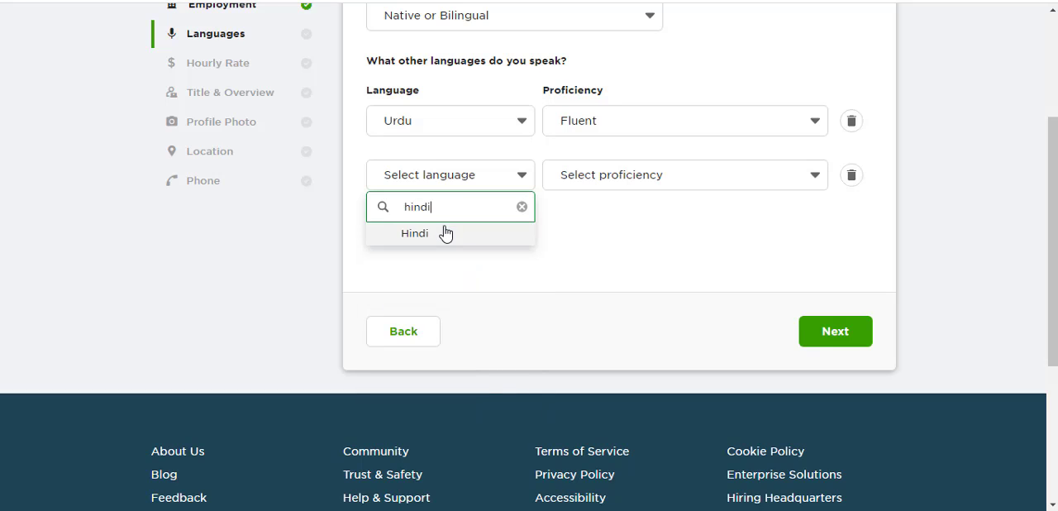
left_click(442, 233)
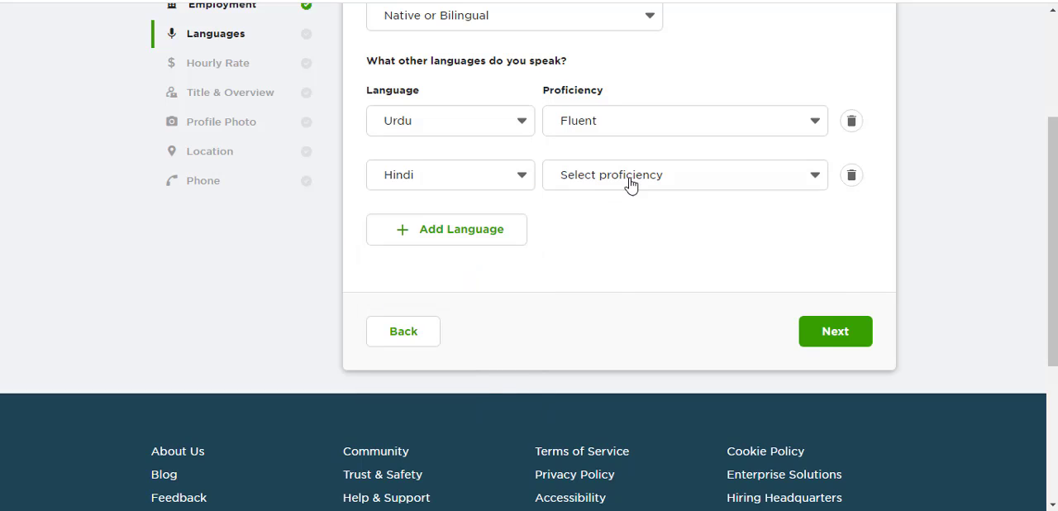
left_click(630, 181)
left_click(631, 270)
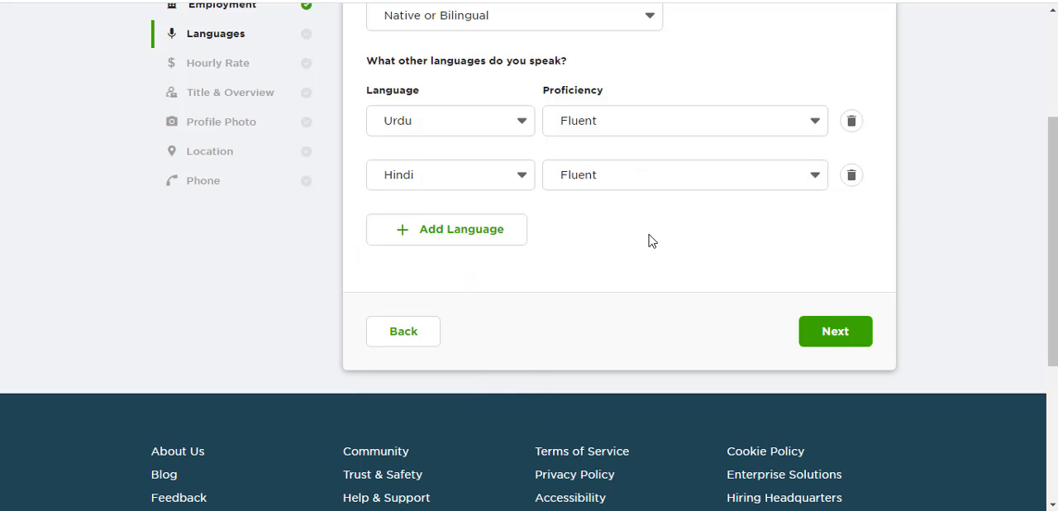
left_click(836, 331)
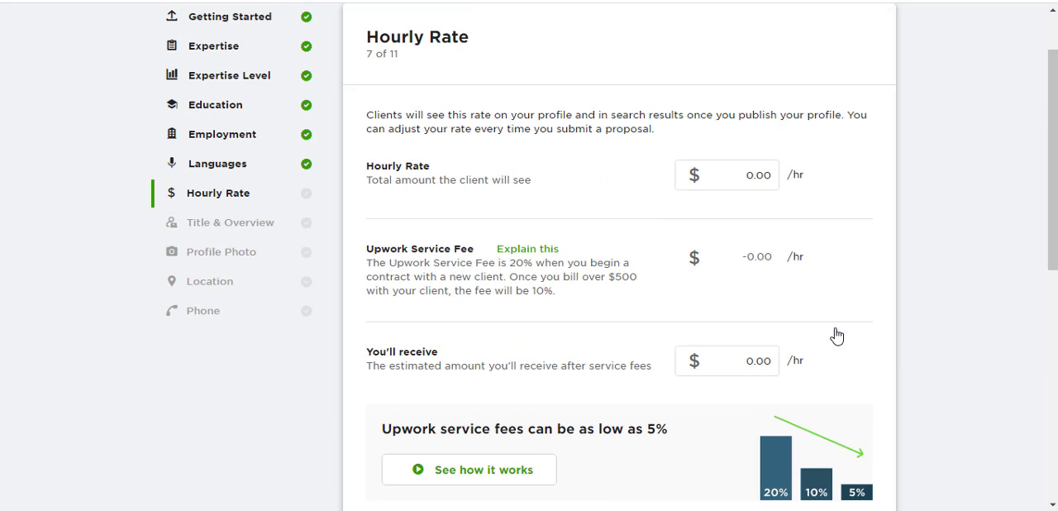
- Set the hourly rate that clients will see to $10 per hour
left_click(733, 177)
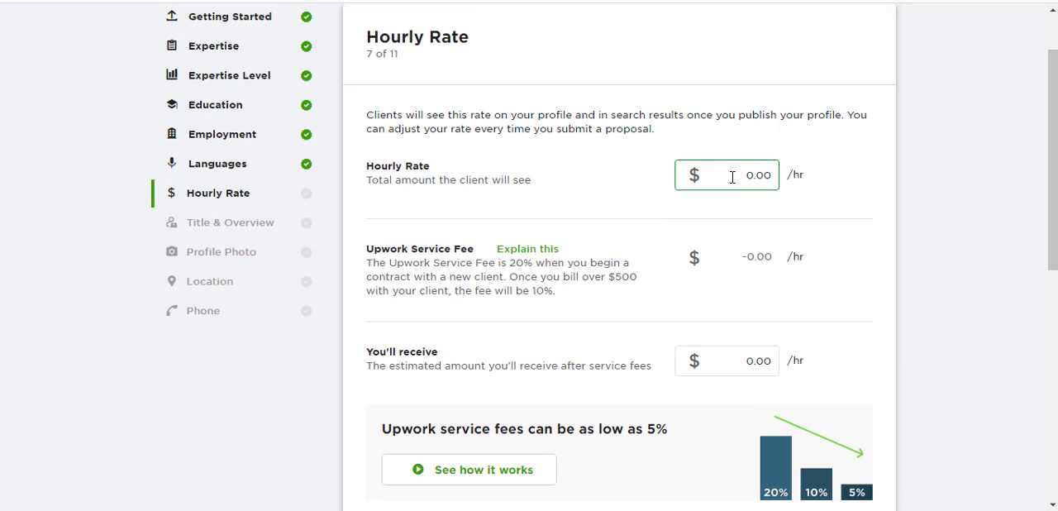
left_click(784, 198)
scroll(784, 201, "down", 4)
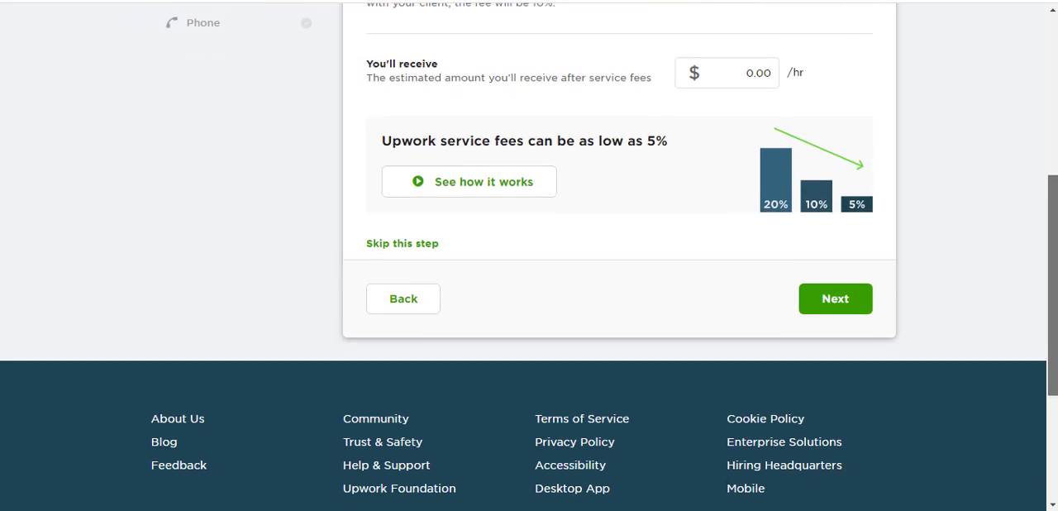
scroll(784, 201, "up", 3)
scroll(618, 248, "up", 1)
scroll(818, 198, "up", 1)
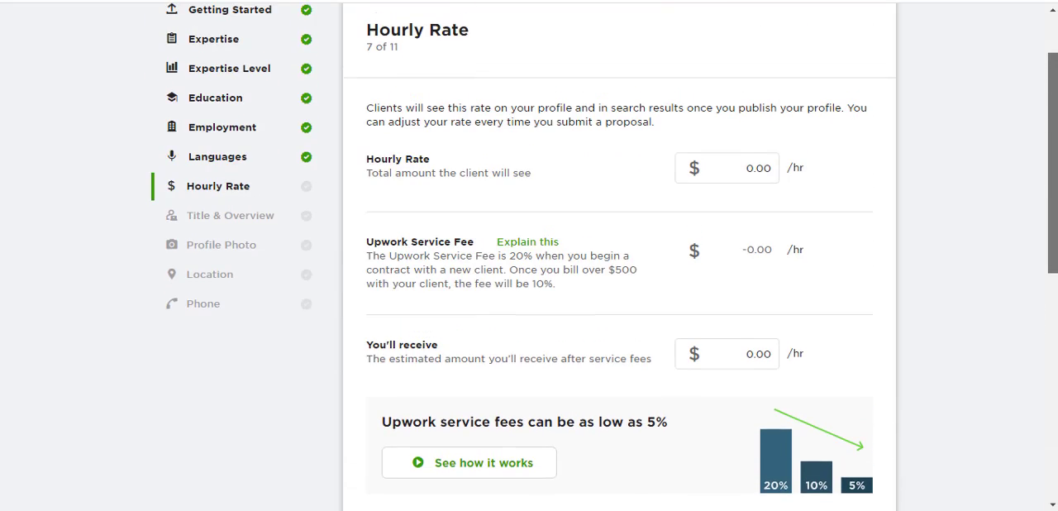
left_click(747, 174)
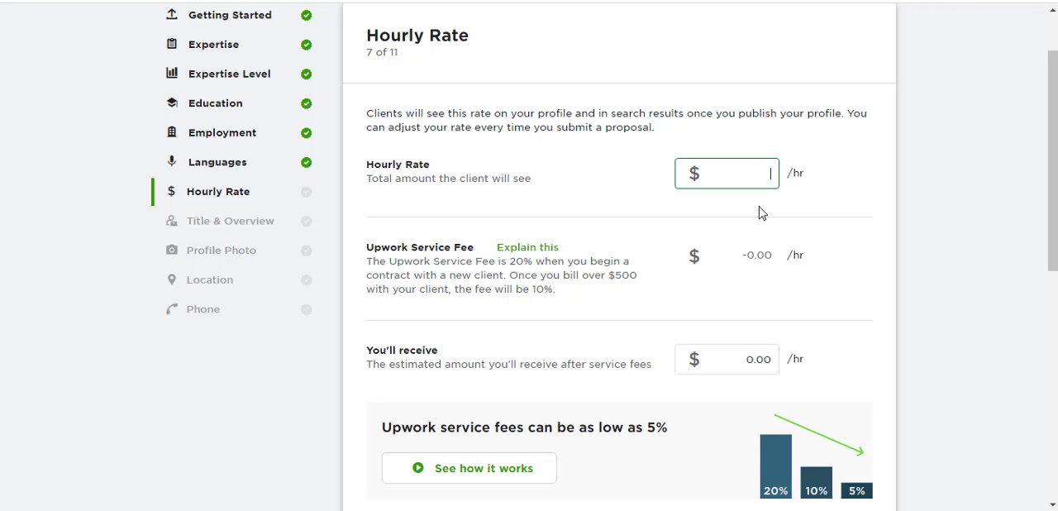
type("11")
key("BackSpace")
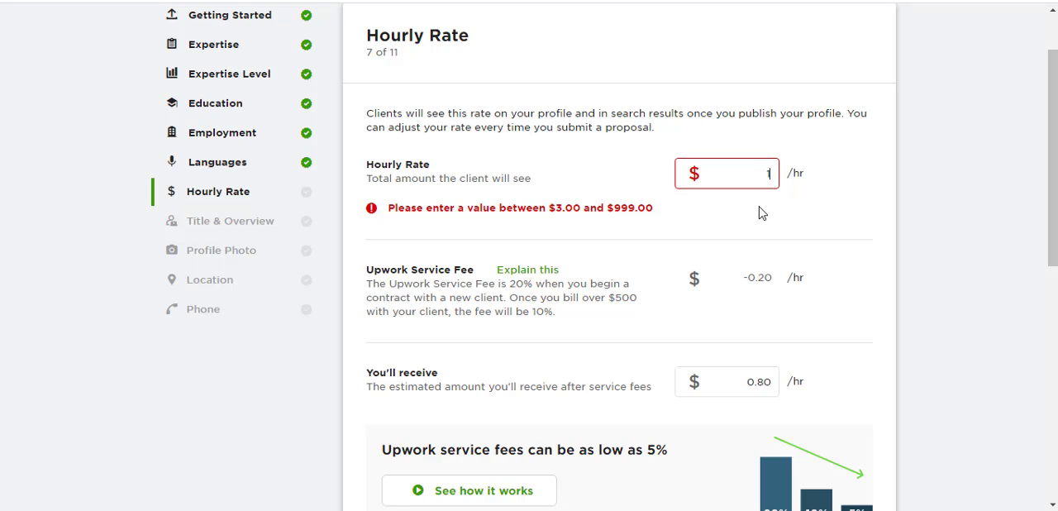
type("0")
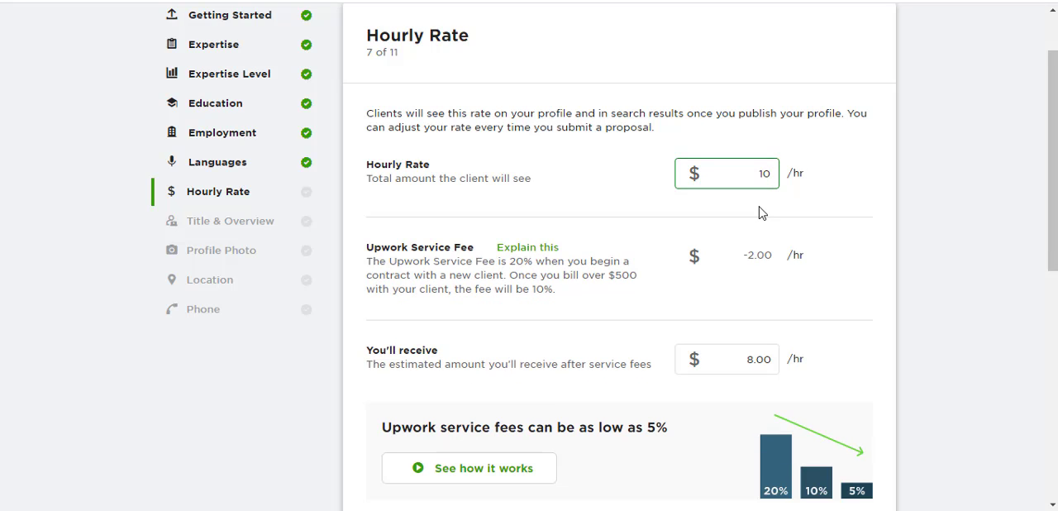
left_click(1000, 172)
- Submit the hourly rate section and continue to the title and overview section
left_click_drag(1053, 169, 1052, 222)
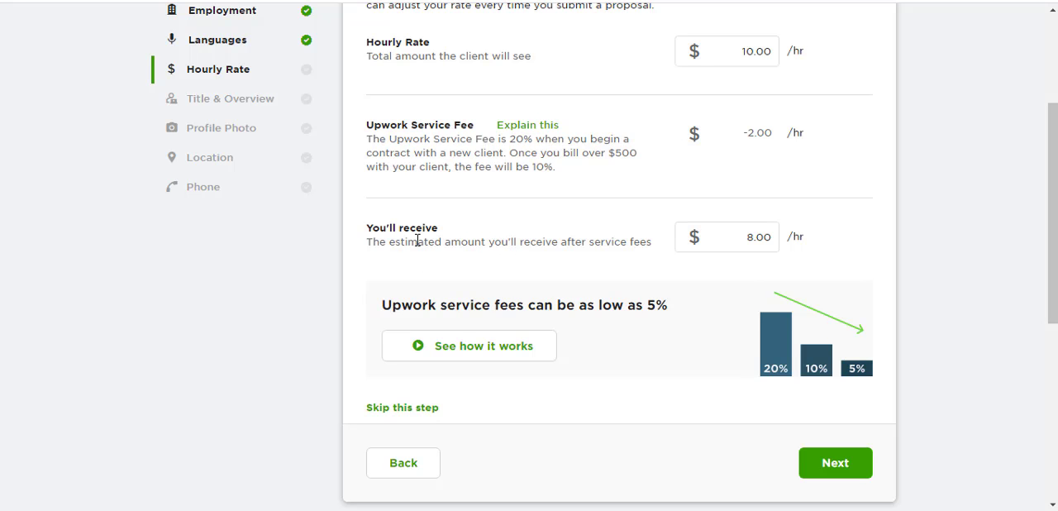
scroll(859, 372, "down", 1)
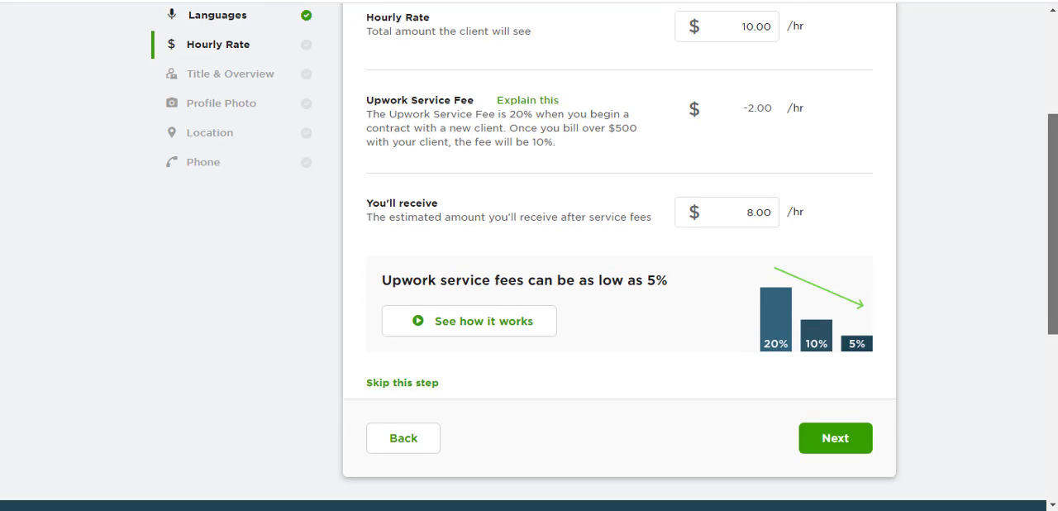
left_click(841, 446)
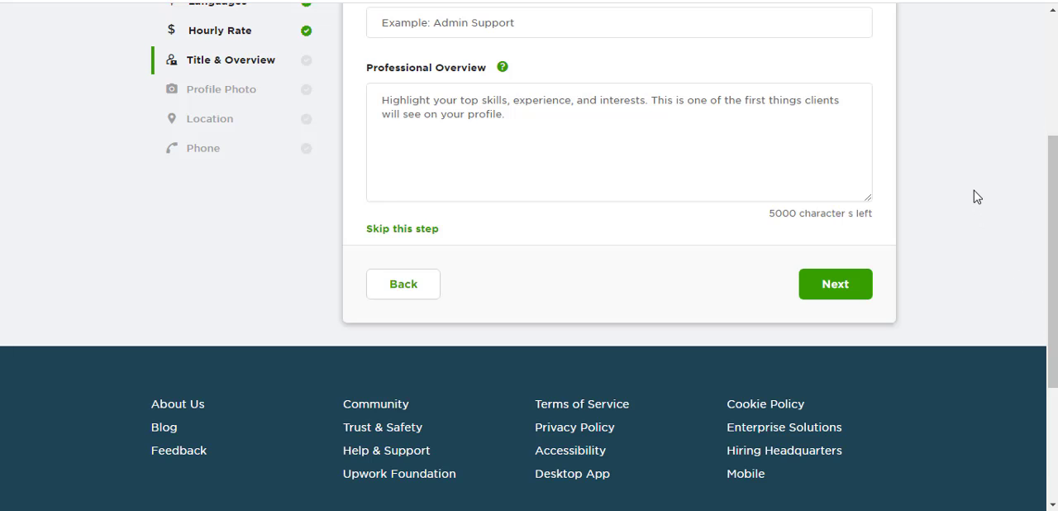
scroll(1031, 204, "up", 2)
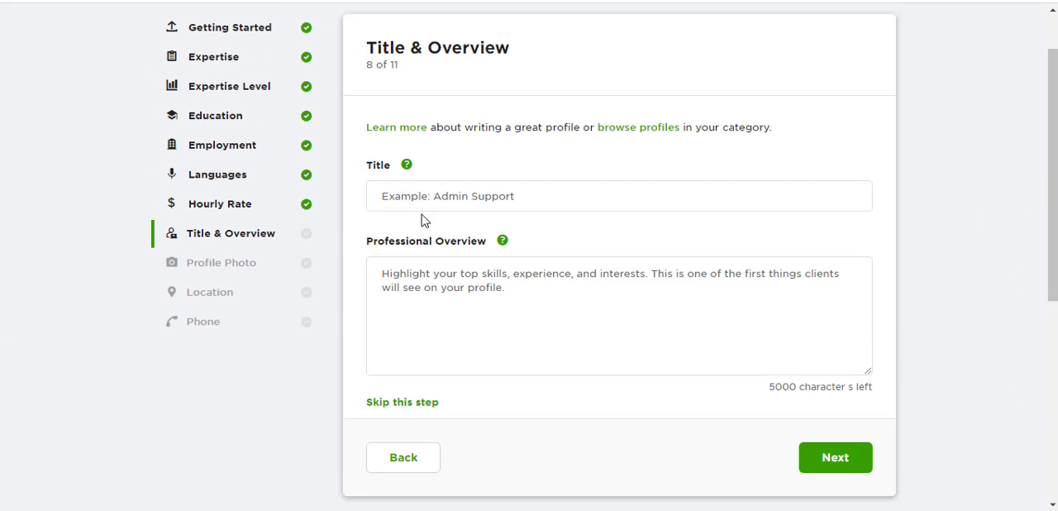
- Enter "Ecommerce Virtual Assistant" as the profile title
left_click(439, 195)
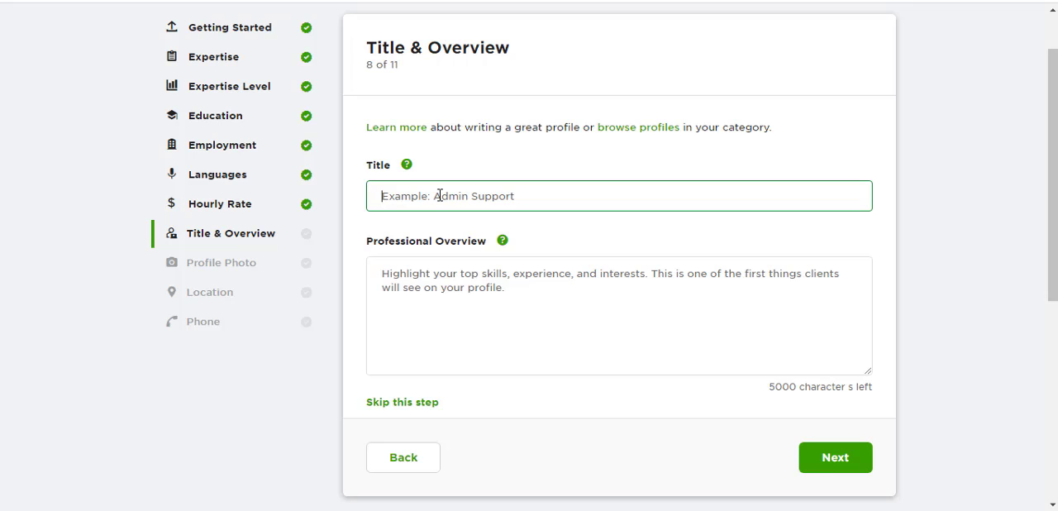
type("Vi")
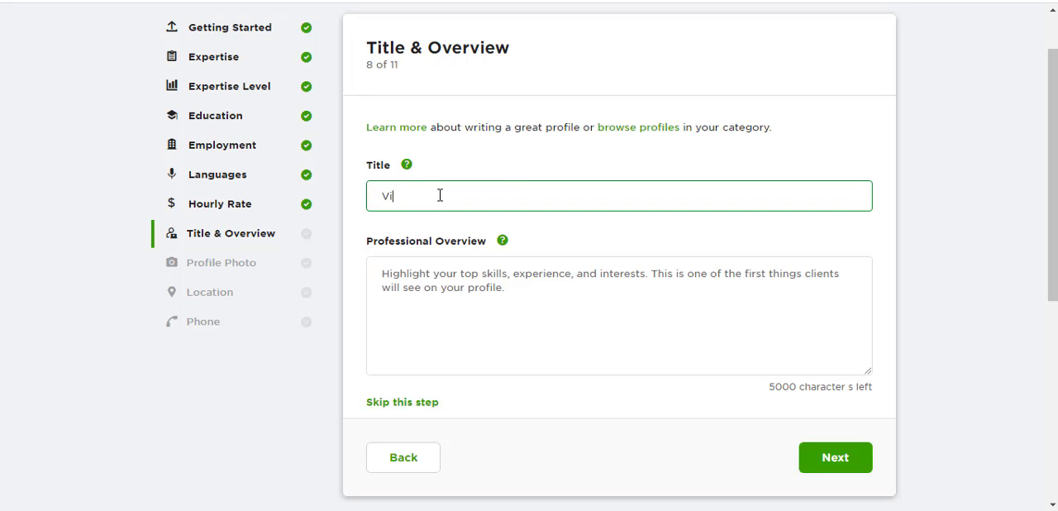
type("rtual Assoc")
key("BackSpace")
key("BackSpace")
type("istant")
type("e")
key("BackSpace")
type("Ecommerce")
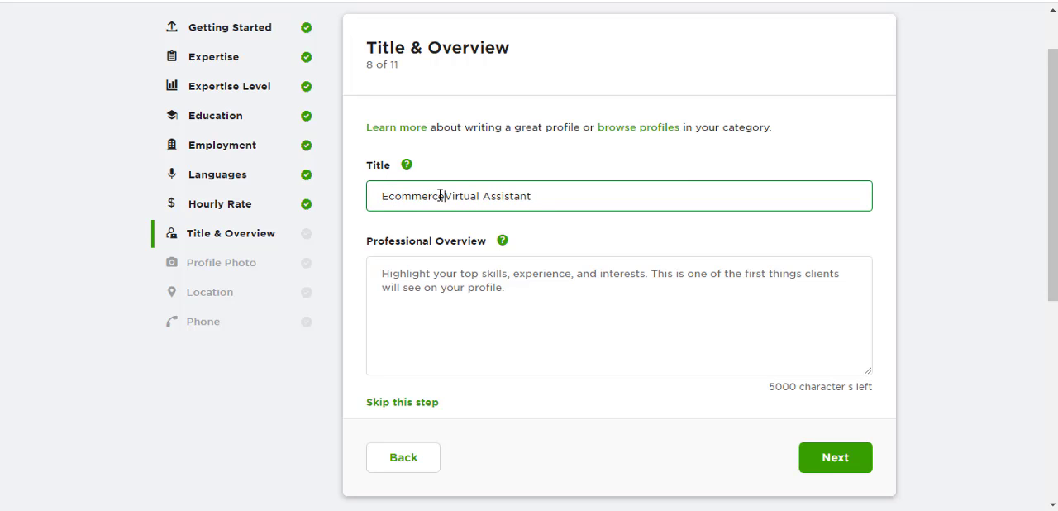
- Begin the professional overview with the sentence "I am professional ecommerce expert with two years of experience."
left_click(504, 303)
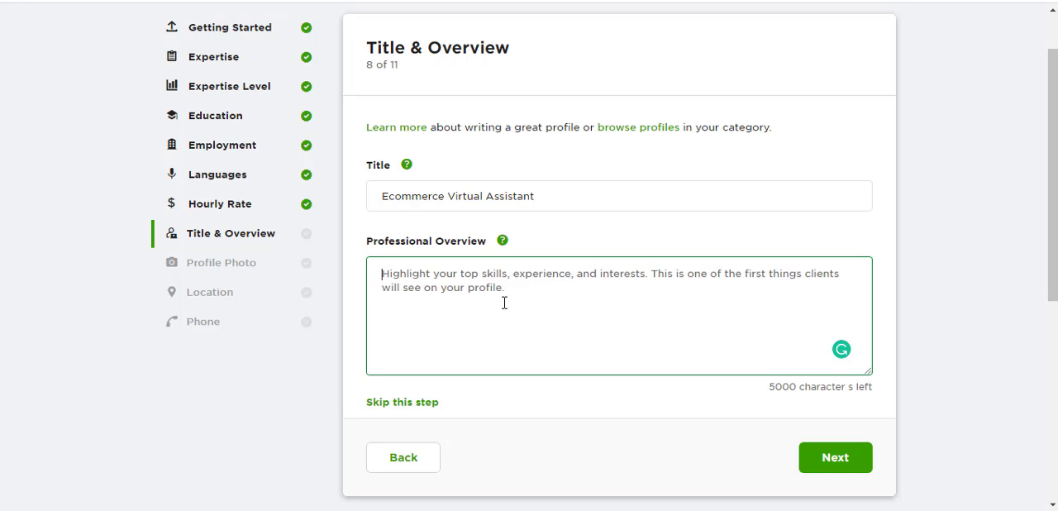
type("I am pro")
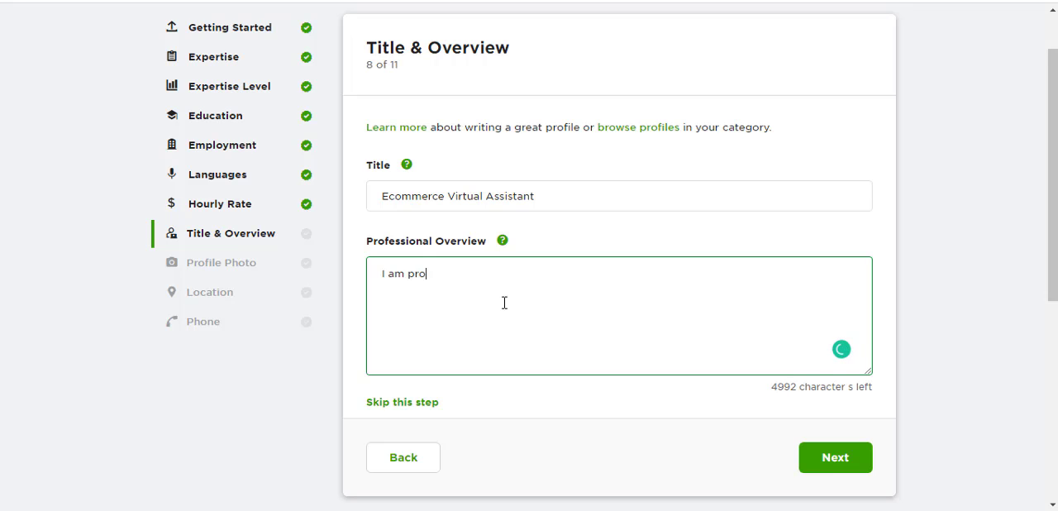
type("fessional vi")
key("BackSpace")
key("BackSpace")
type("e")
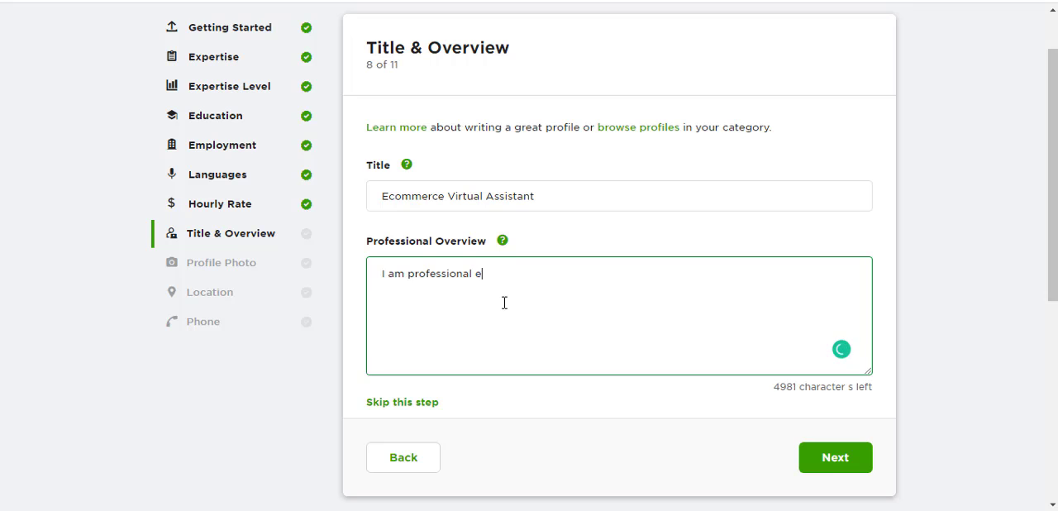
type("commerce ex")
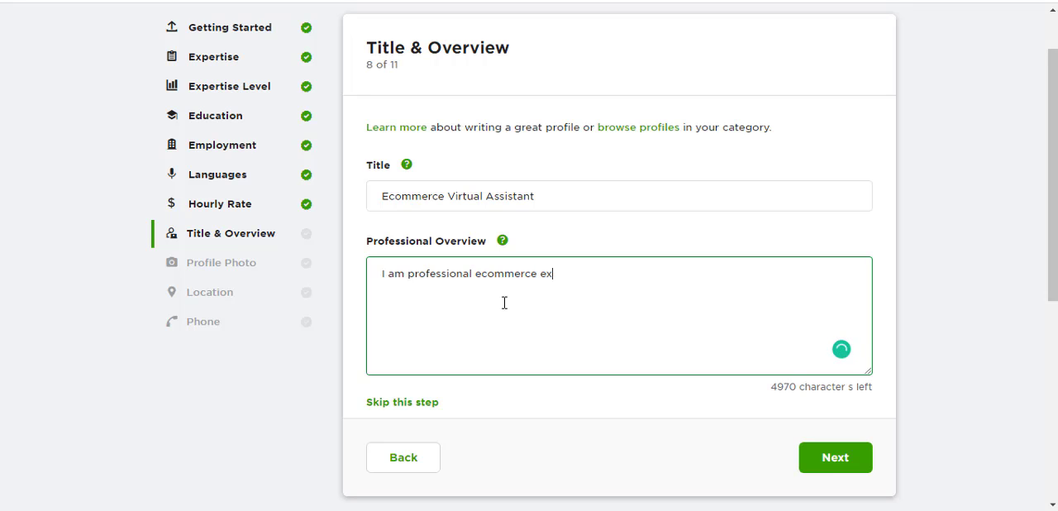
type("pert wi")
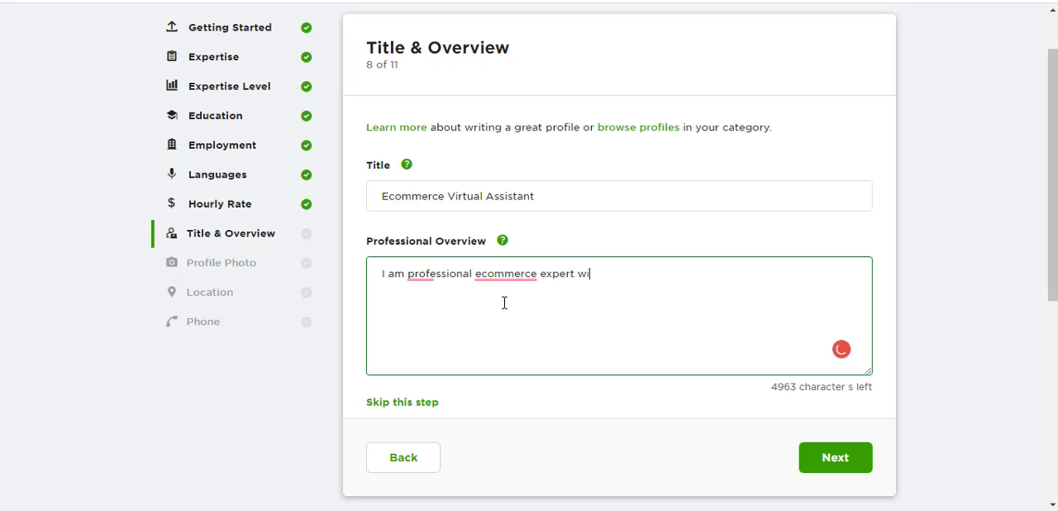
type("th two ye")
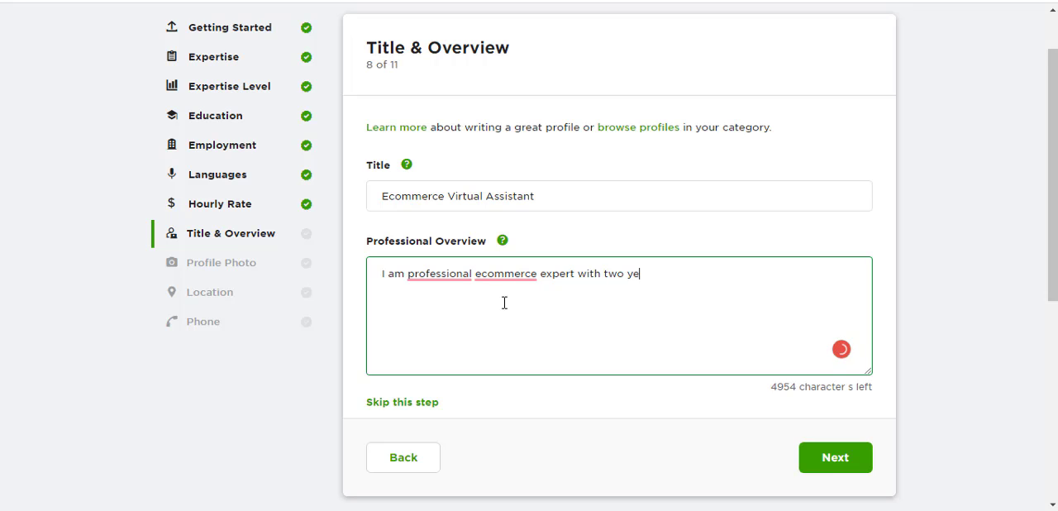
type("ars of experience. ")
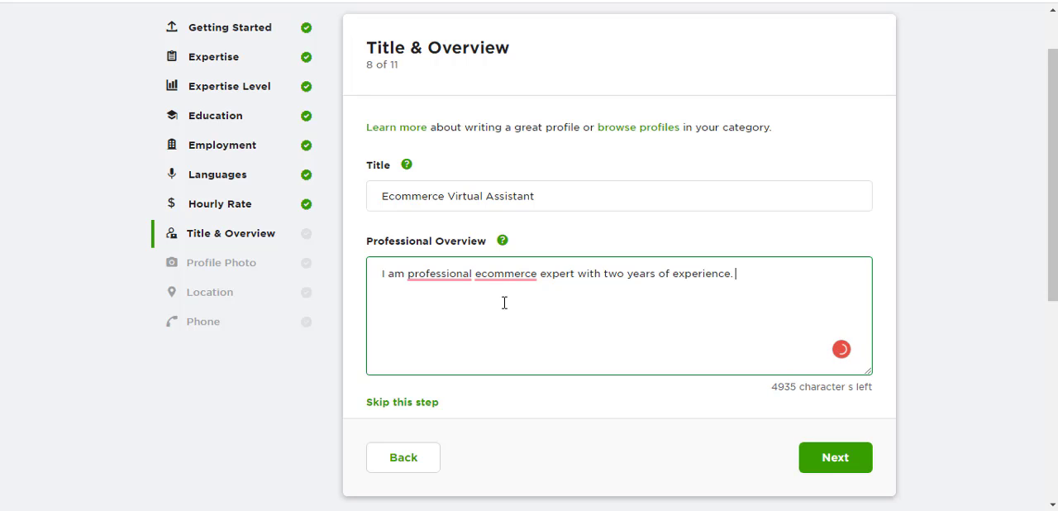
type("I have worked")
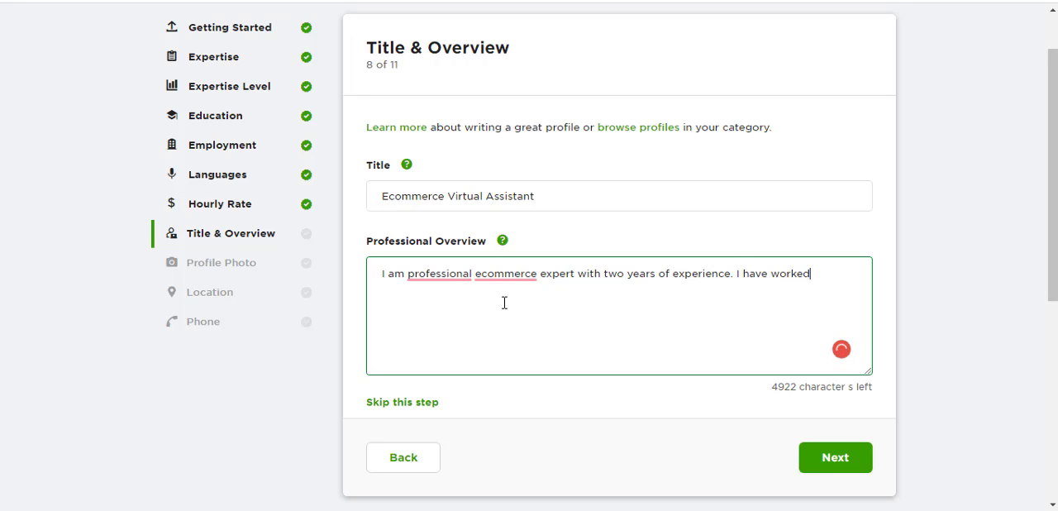
type(" non e")
- Continue the overview with "I have worked on e-commerce seller central along with launching"
key("BackSpace")
type("ecomm")
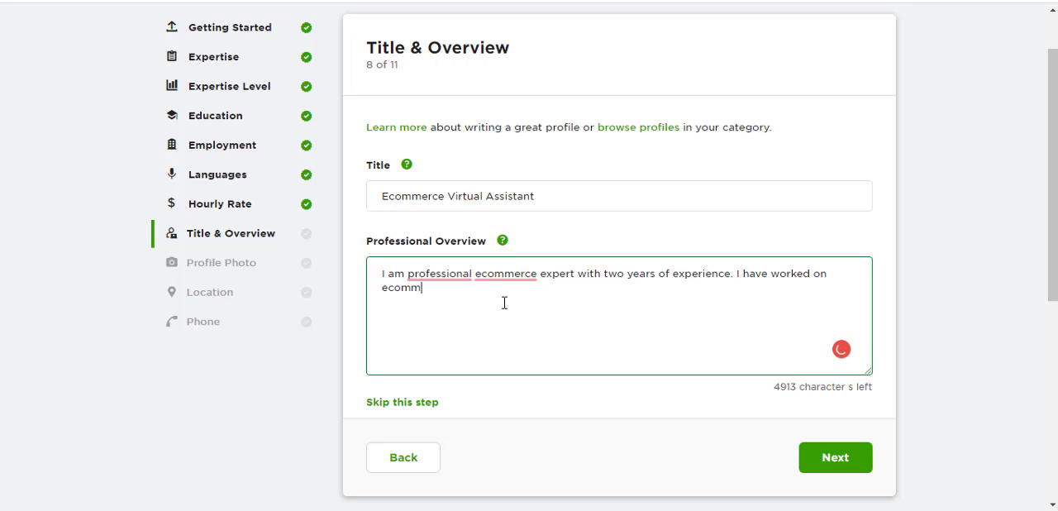
key("BackSpace")
key("BackSpace")
key("BackSpace")
key("BackSpace")
type("-commerce seller")
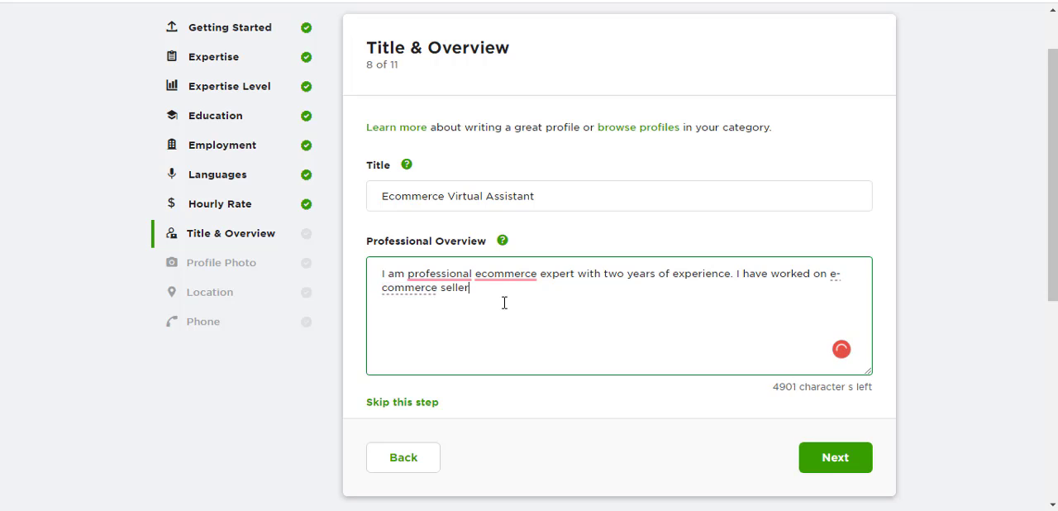
type(" central along with laun")
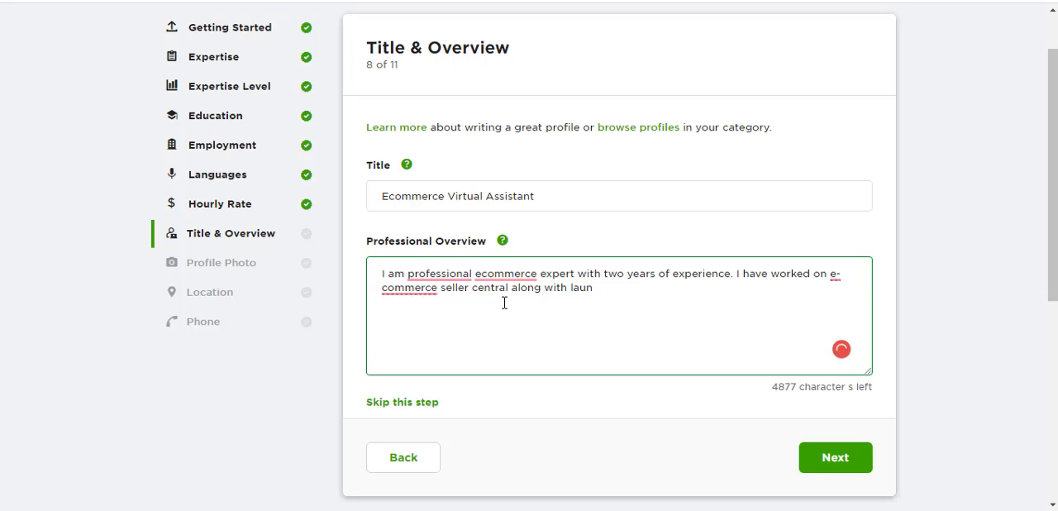
type("cging PPC ")
type("co")
key("BackSpace")
key("BackSpace")
key("BackSpace")
key("BackSpace")
key("BackSpace")
key("BackSpace")
key("BackSpace")
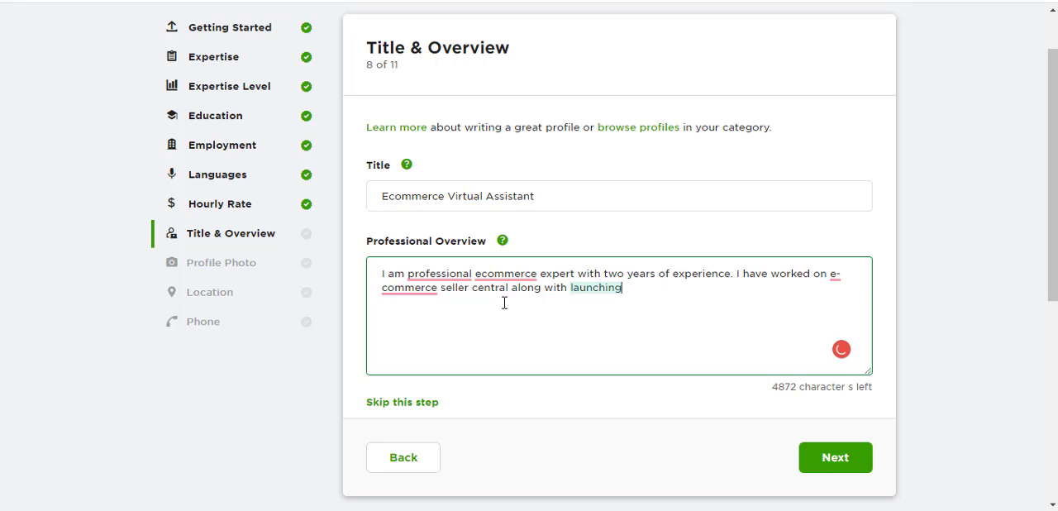
- Complete the overview's second sentence with "and managing PPC campaigns and social media marketing."
type("and mana")
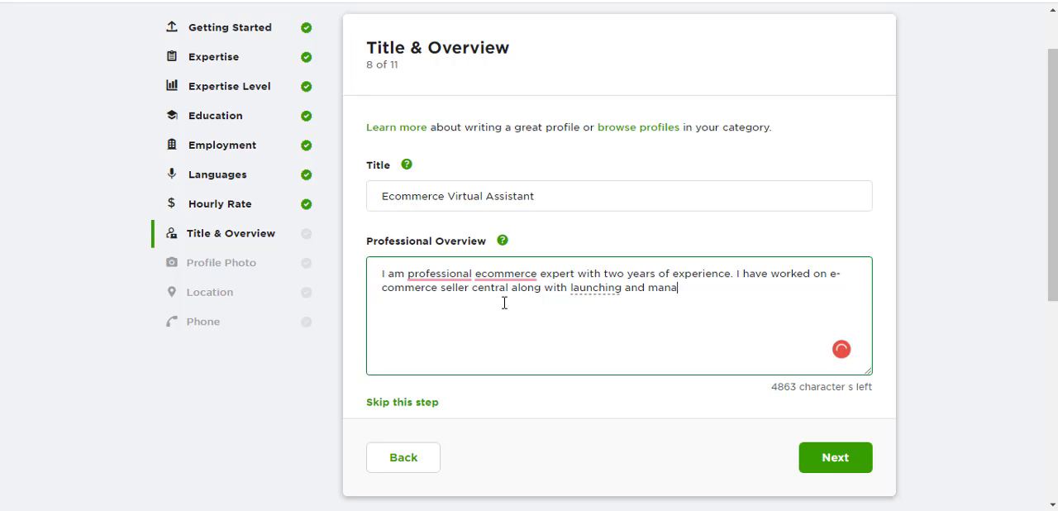
type("ging PPC co")
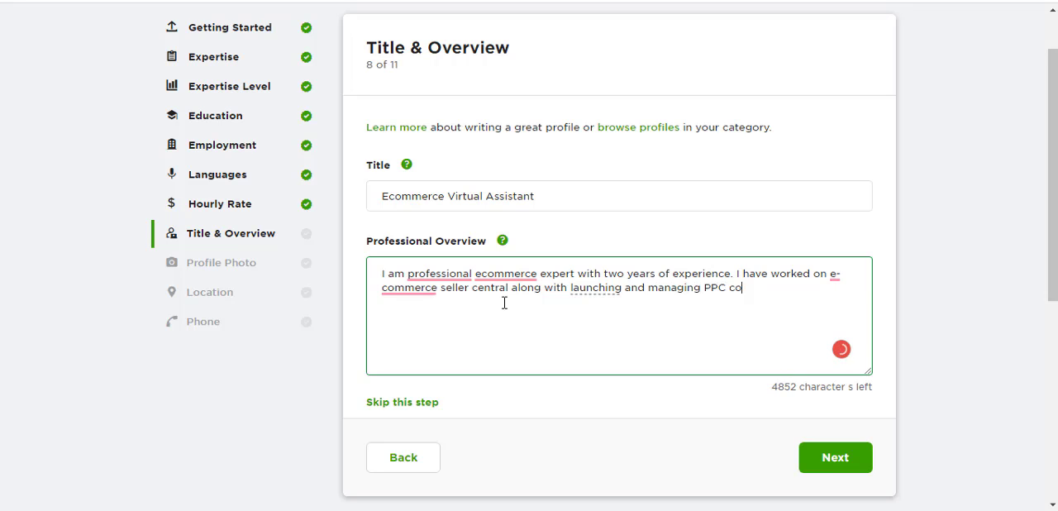
type("mpaingns ")
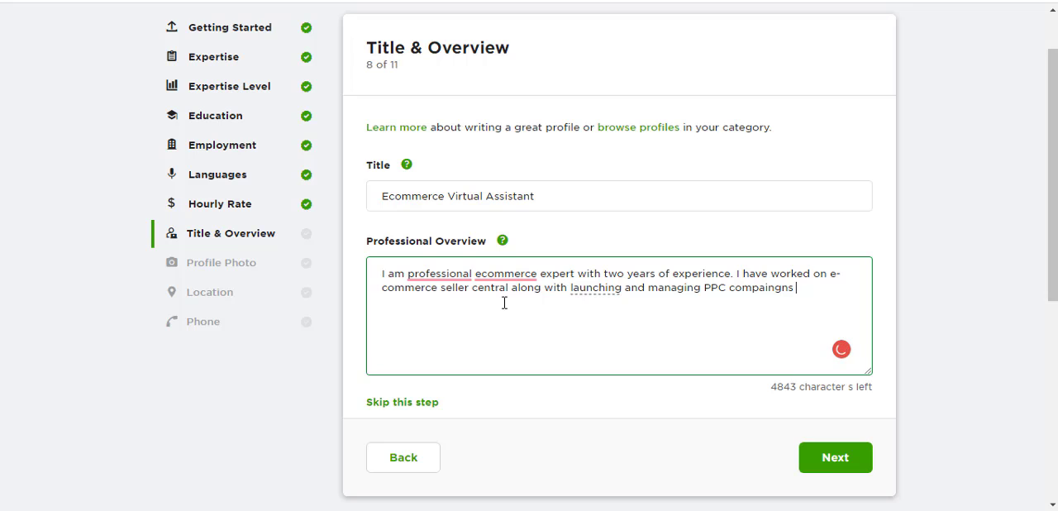
type("and ")
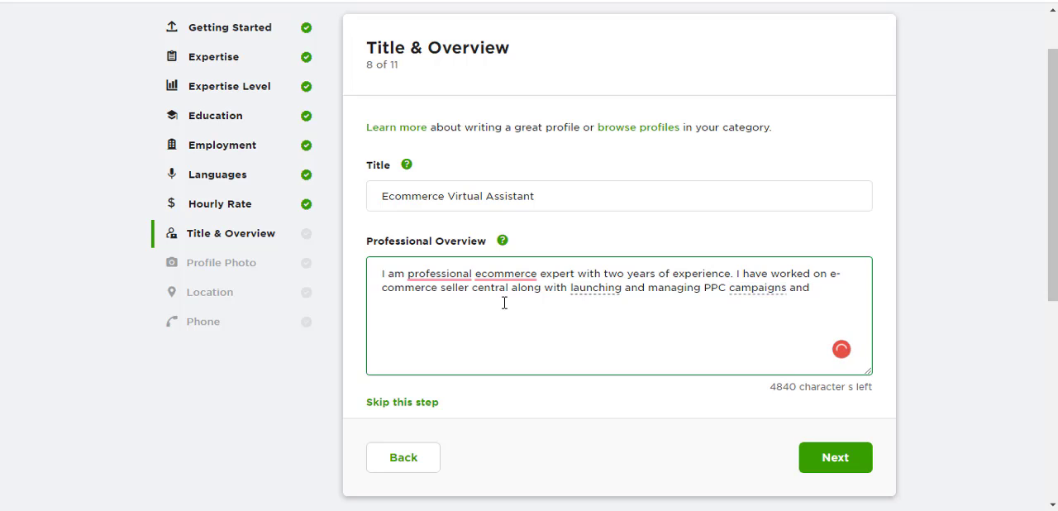
type("social medica ")
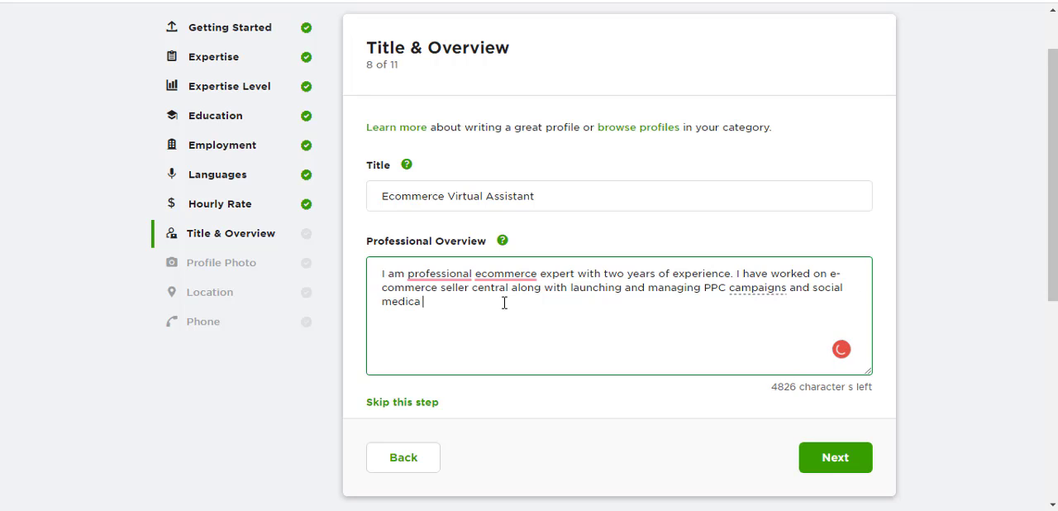
type("markeeting. I")
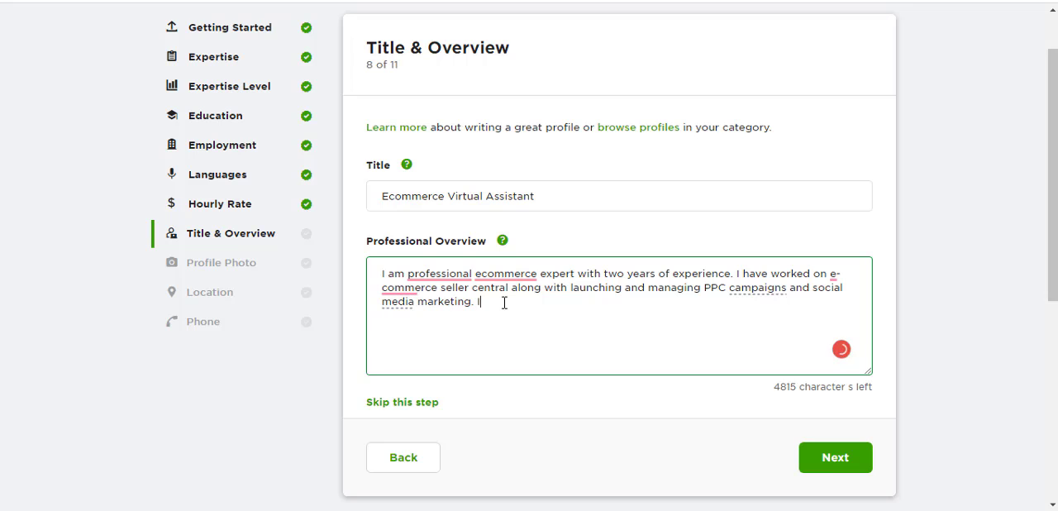
type("n addition my exper")
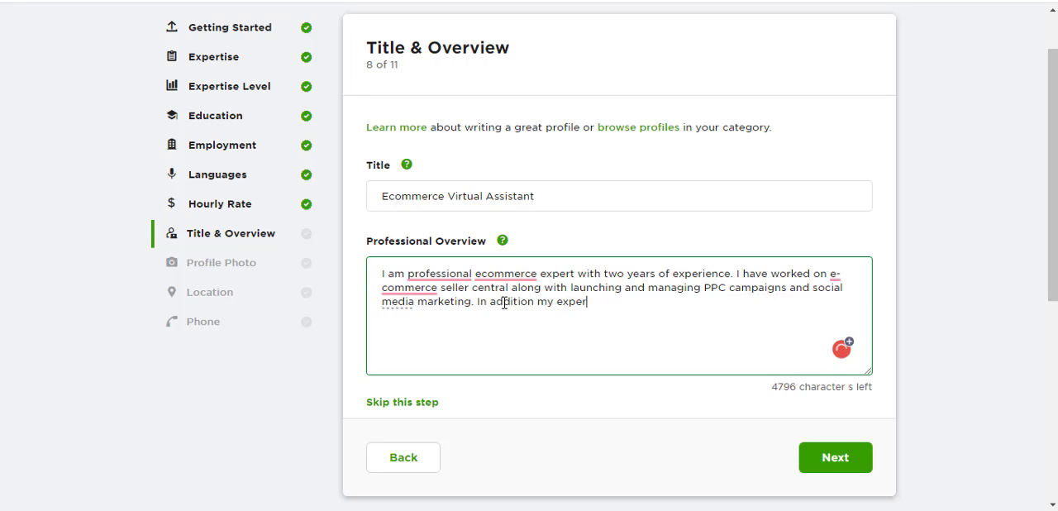
type("tise lies in product")
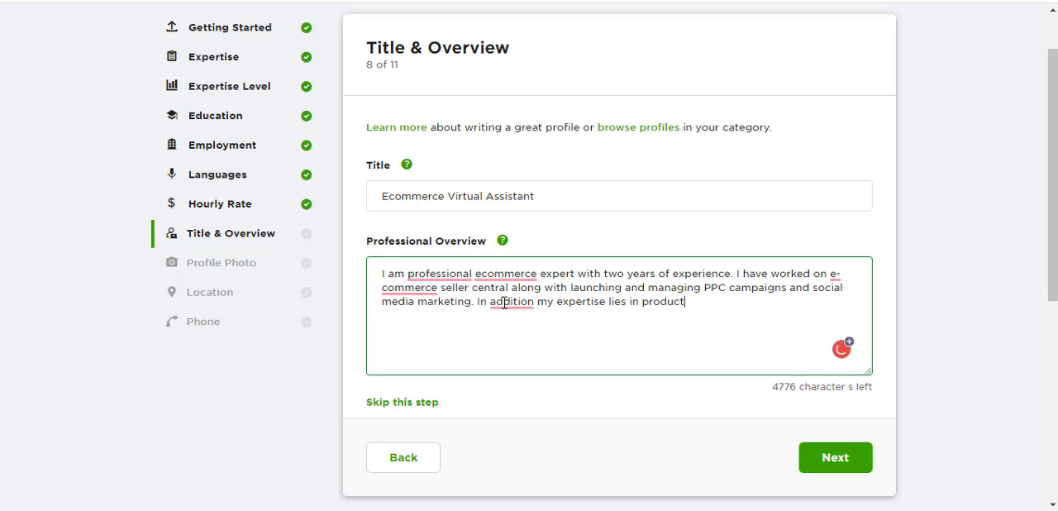
type(" launcgi")
- Finish the overview with the sentence "In addition my expertise lies in product launching and product ranking."
key("BackSpace")
key("BackSpace")
type("hing and")
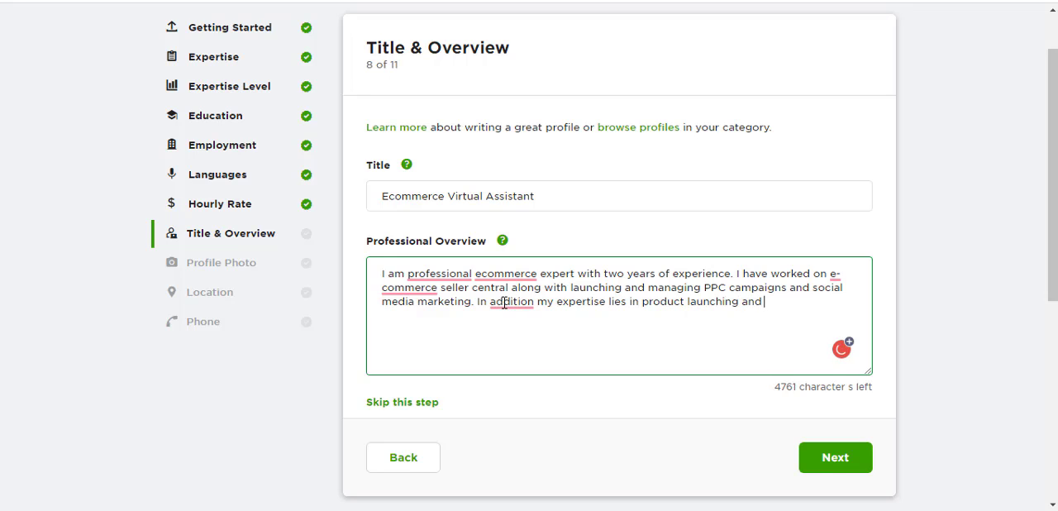
type(" product ranking.")
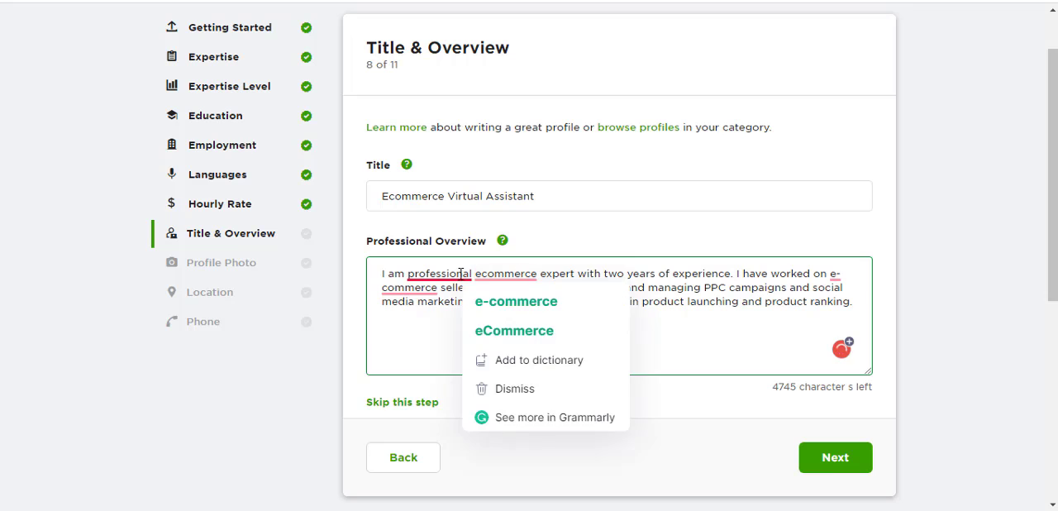
- Accept the Grammarly corrections "a professional", "eCommerce", "an e-commerce" and the comma after "addition" in the overview
mouse_move(449, 276)
left_click(447, 312)
mouse_move(488, 280)
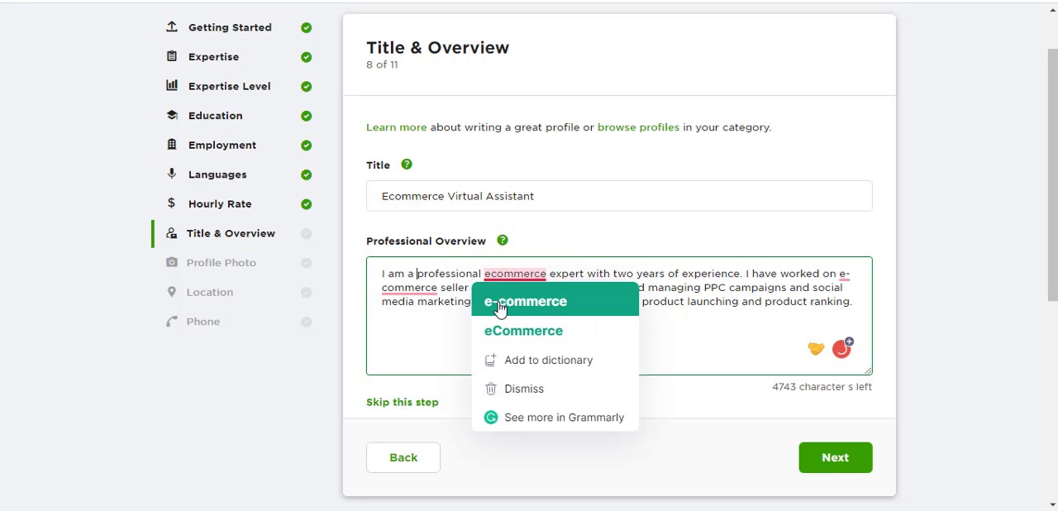
left_click(498, 330)
mouse_move(847, 277)
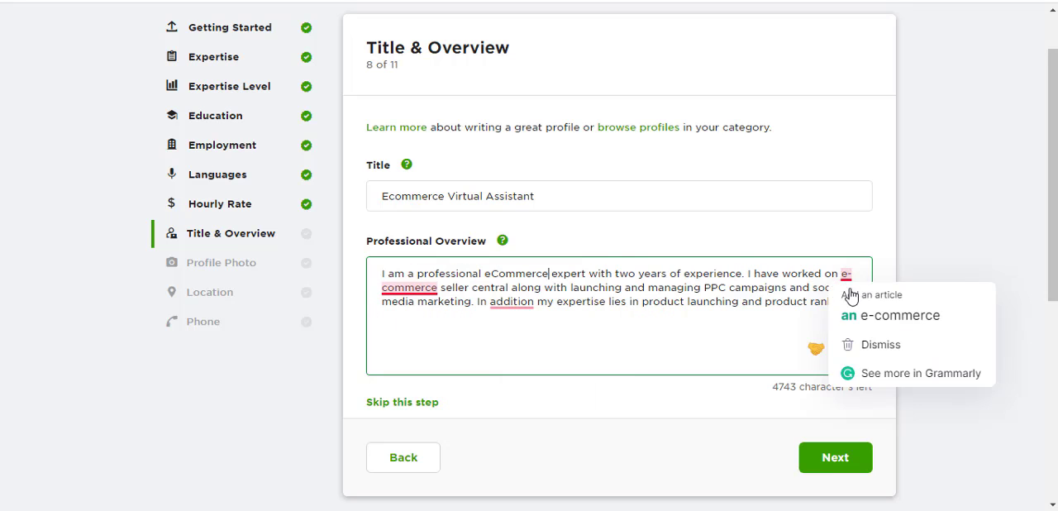
left_click(876, 314)
mouse_move(512, 302)
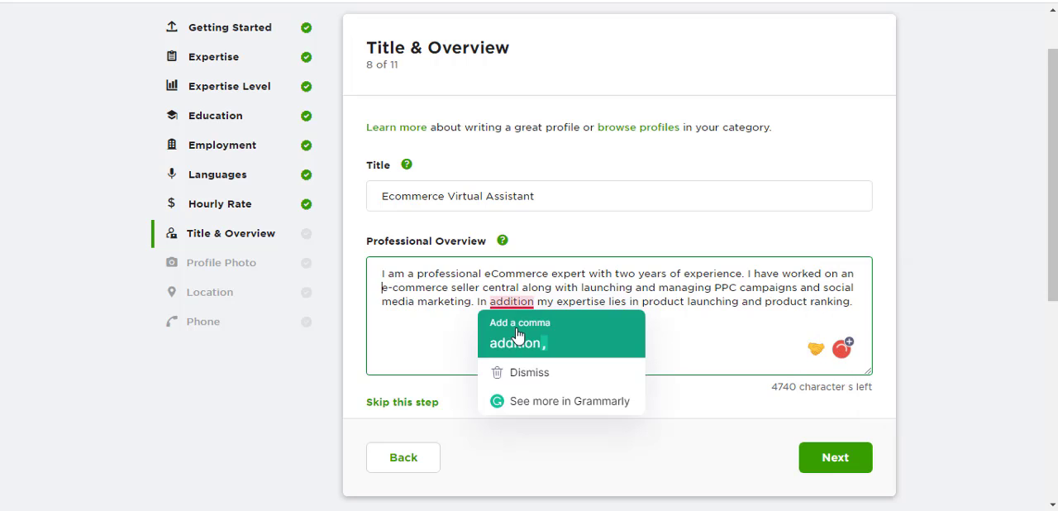
left_click(517, 338)
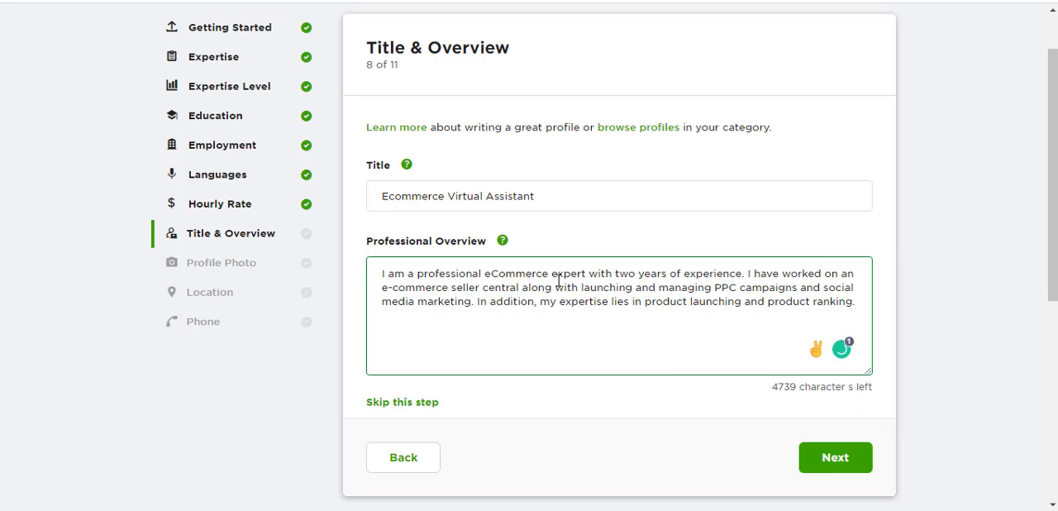
- Submit the title and overview section and skip the profile photo, acknowledging the skip notice
left_click(863, 308)
mouse_move(588, 291)
left_click(857, 464)
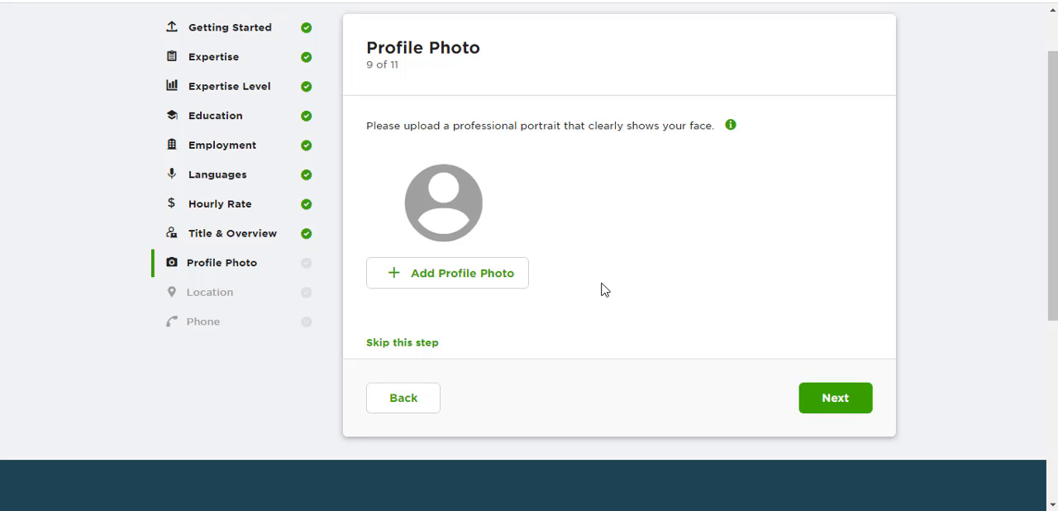
left_click(408, 344)
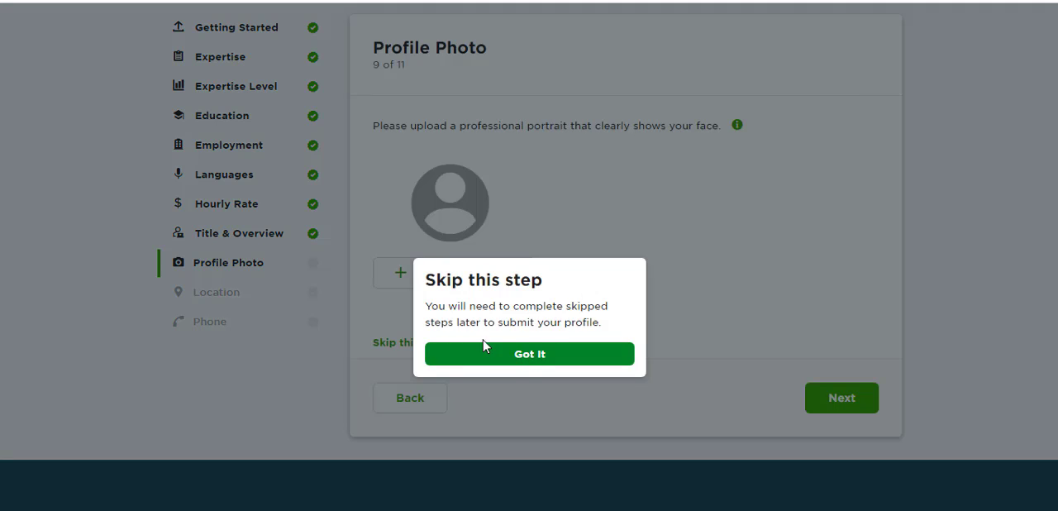
left_click(535, 361)
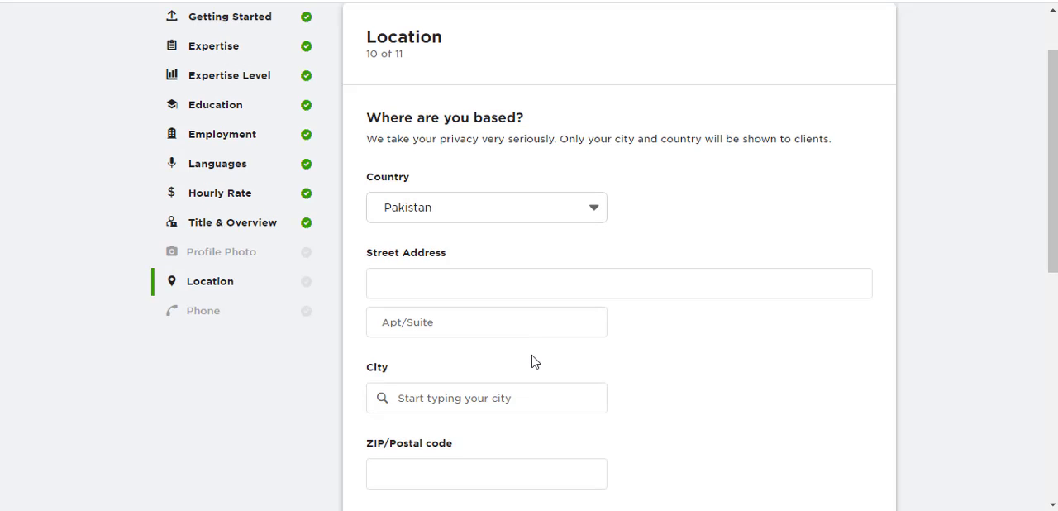
- Fill in the street address in the Location section with the area name only, leaving out the city
scroll(1053, 165, "down", 3)
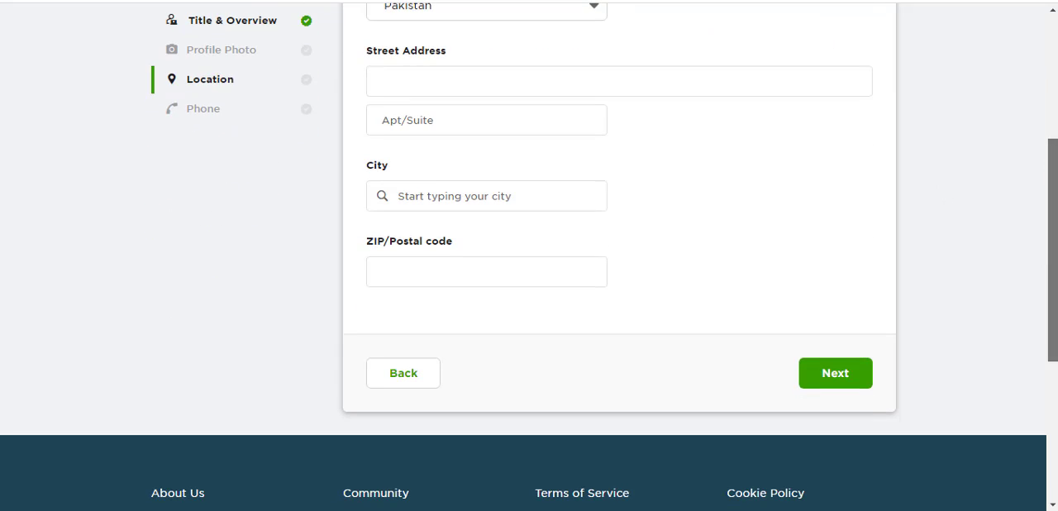
scroll(1053, 165, "up", 2)
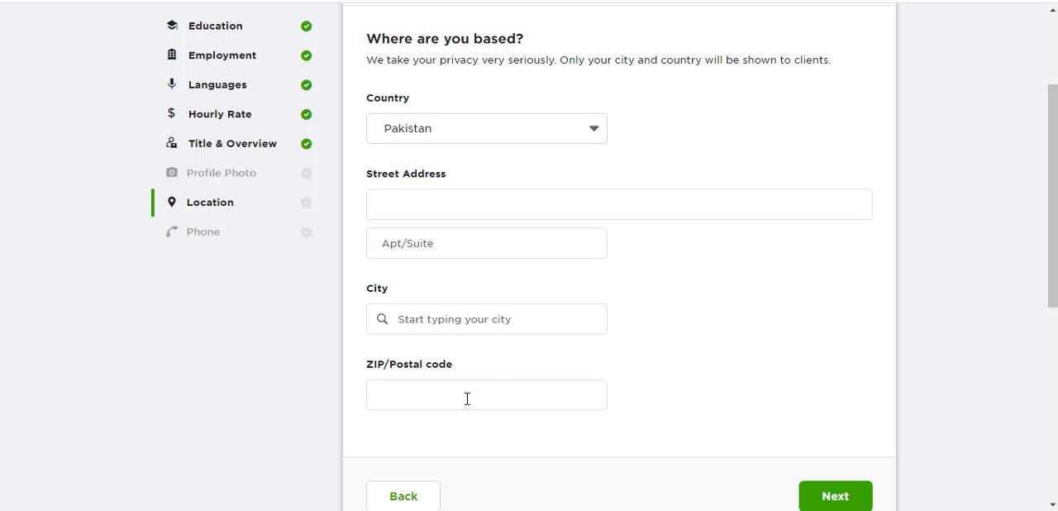
scroll(893, 239, "down", 1)
left_click(551, 186)
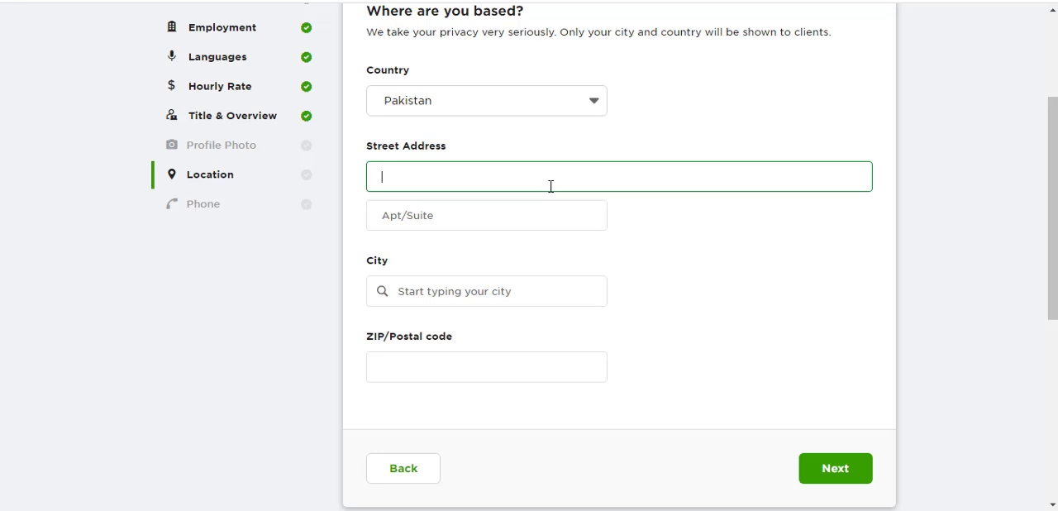
type("Blue Area Islamabad,")
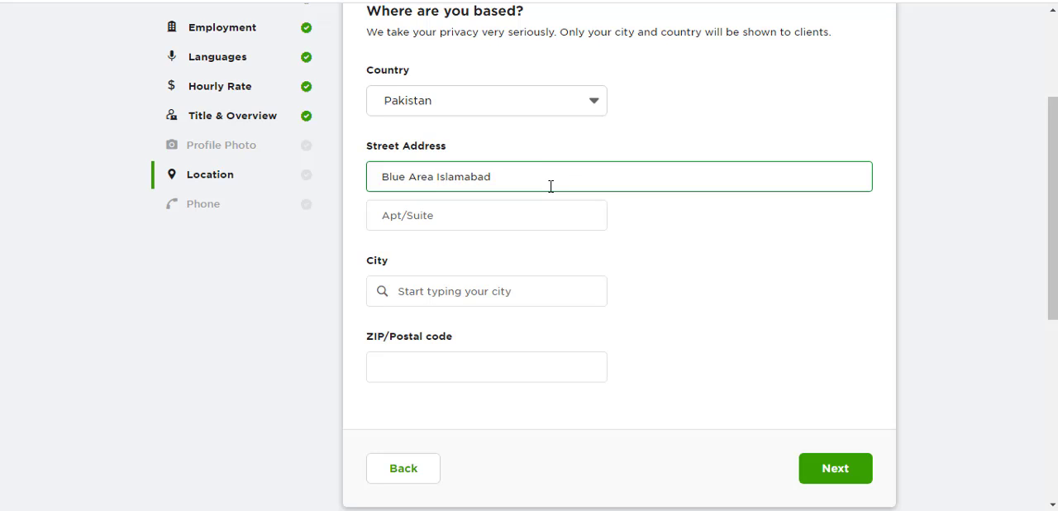
key("BackSpace")
key("BackSpace")
key("BackSpace")
key("BackSpace")
key("BackSpace")
key("BackSpace")
key("BackSpace")
key("BackSpace")
key("BackSpace")
- Leave the apartment/suite field empty and choose the suggested city Islamabad, IS, PK
key("Tab")
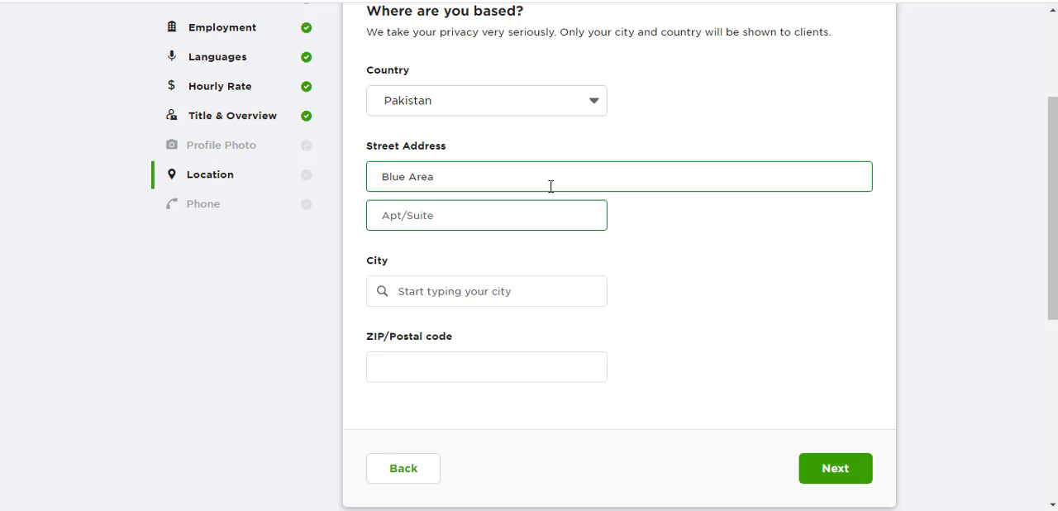
key("Tab")
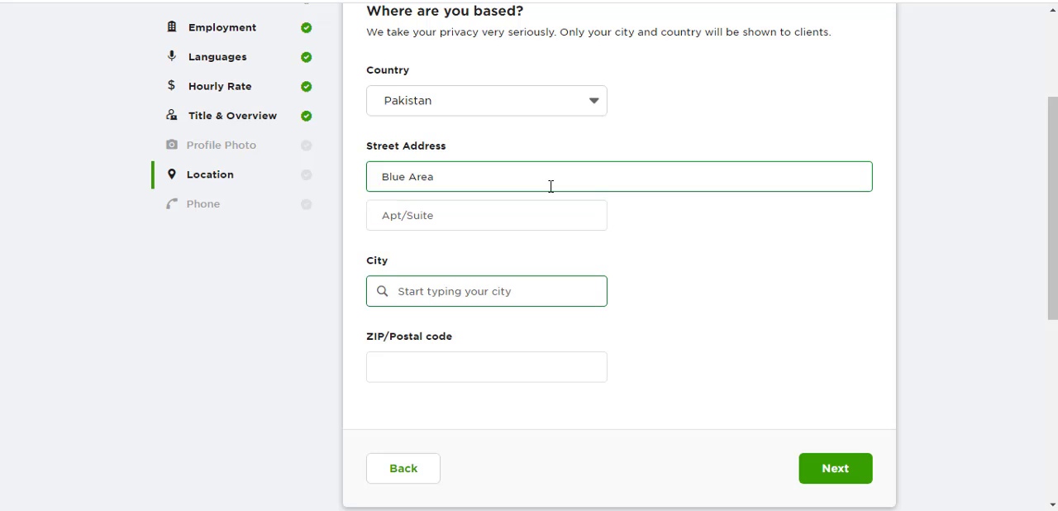
type("I")
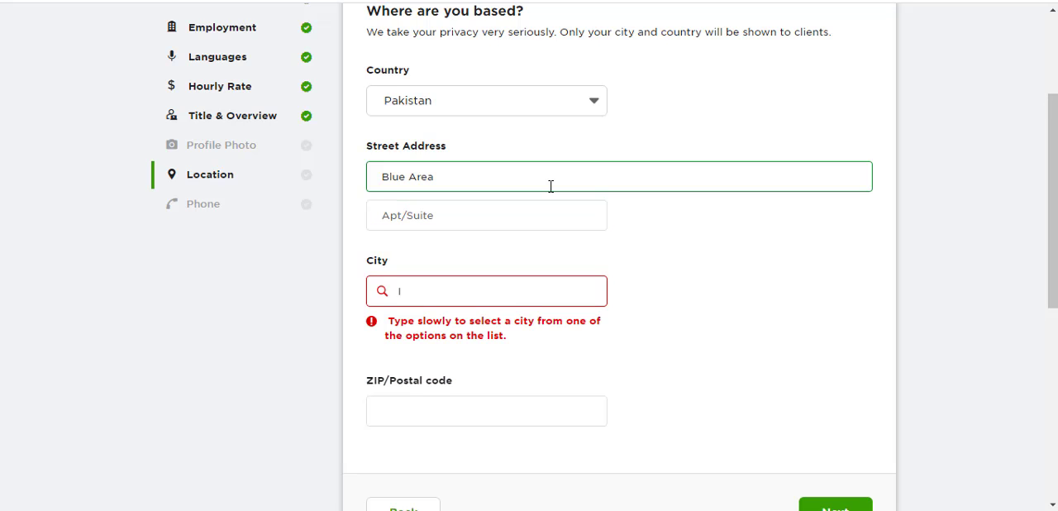
type("slam")
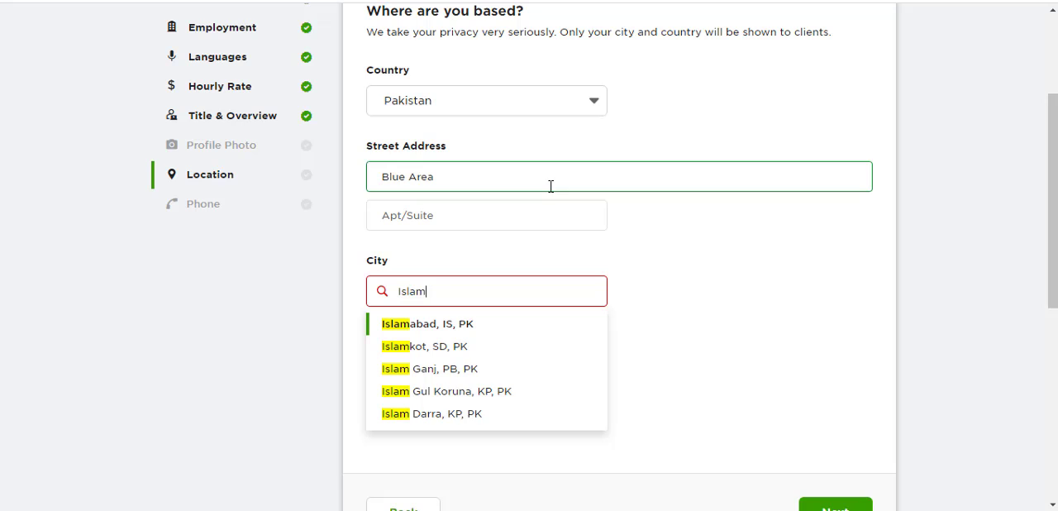
left_click(457, 329)
- Search Google in a new browser tab for "postal code for islamabad"
left_click(450, 367)
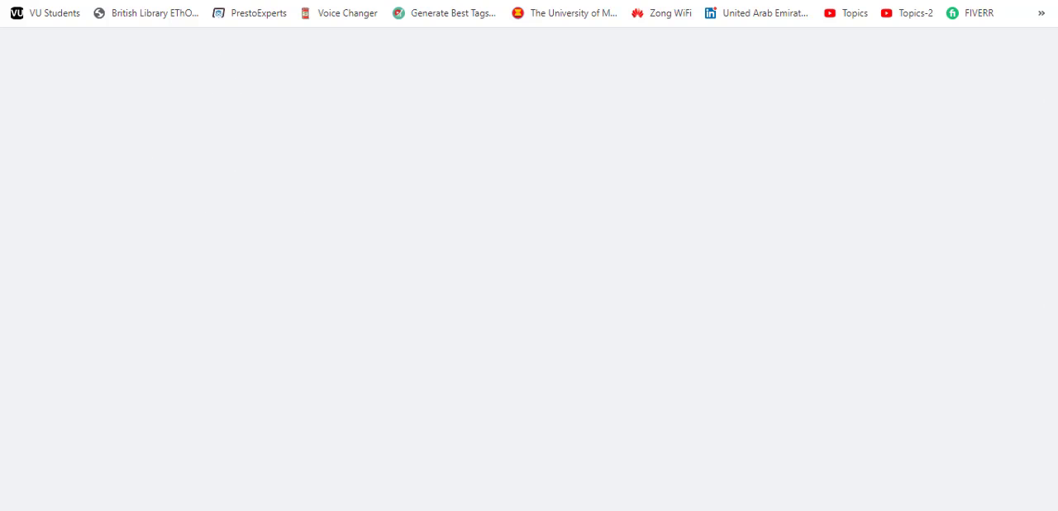
type("z")
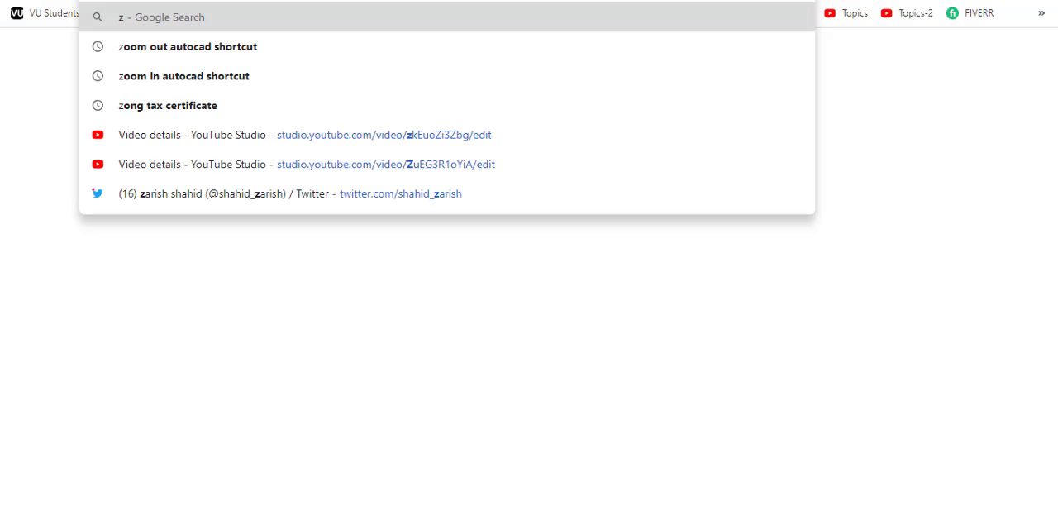
key("BackSpace")
type("postal co")
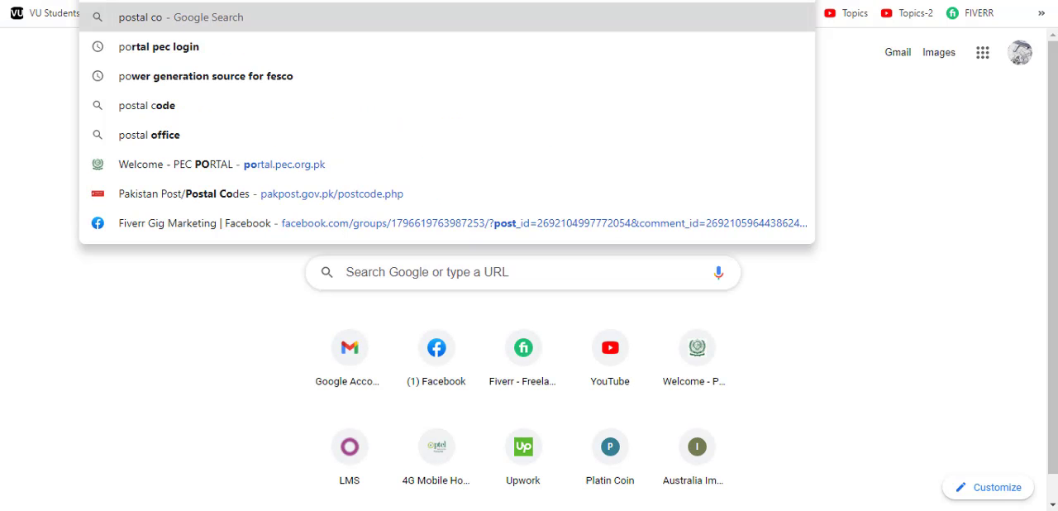
type("de for islam")
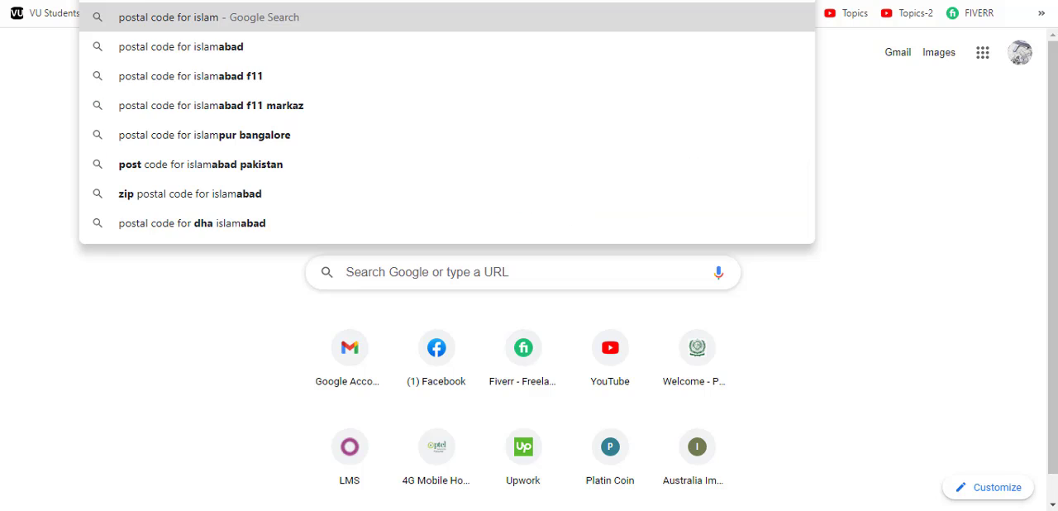
key("Down")
key("Return")
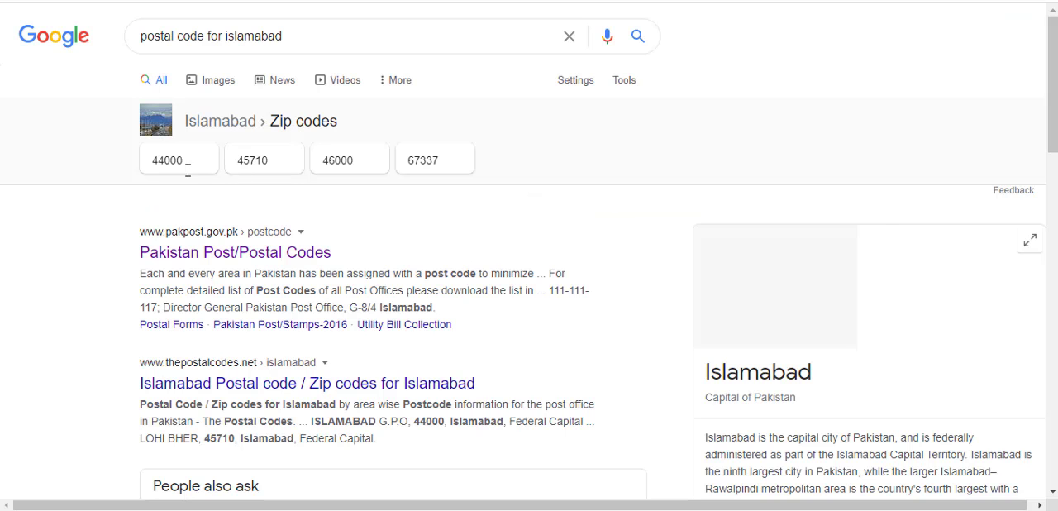
- Enter the first ZIP code from the search results in the Upwork location form and submit the section
left_click(192, 160)
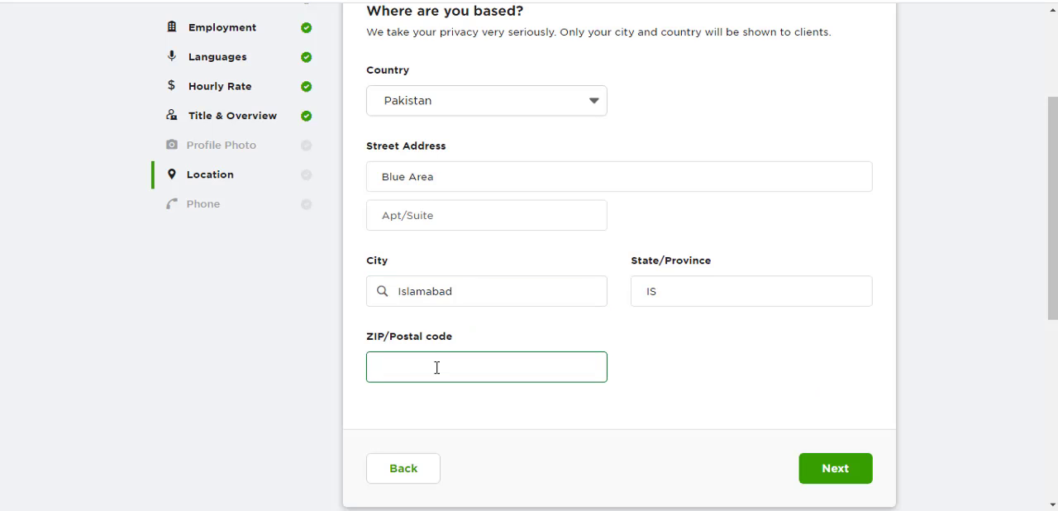
type("44000")
left_click(842, 470)
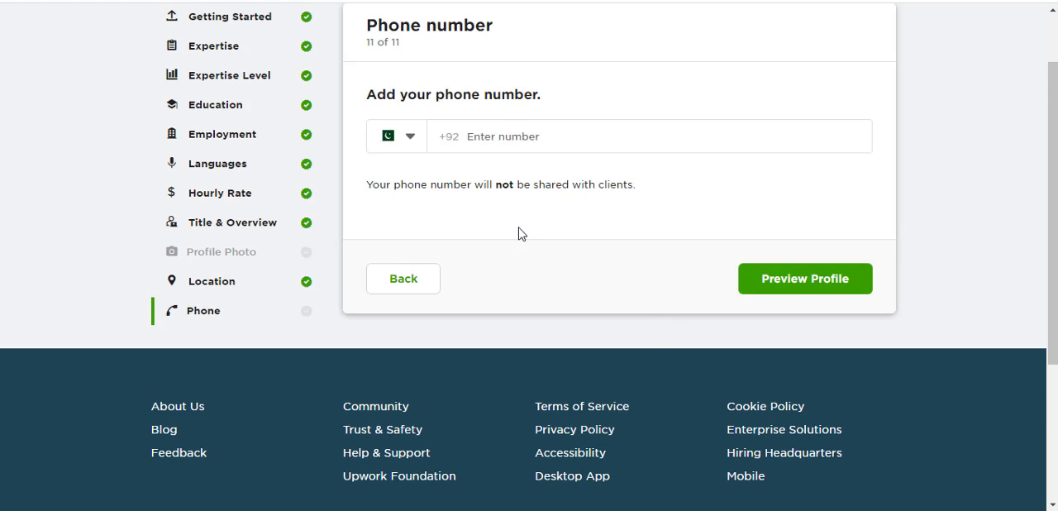
- Fill in the phone number for Pakistan and open the profile preview
left_click(554, 146)
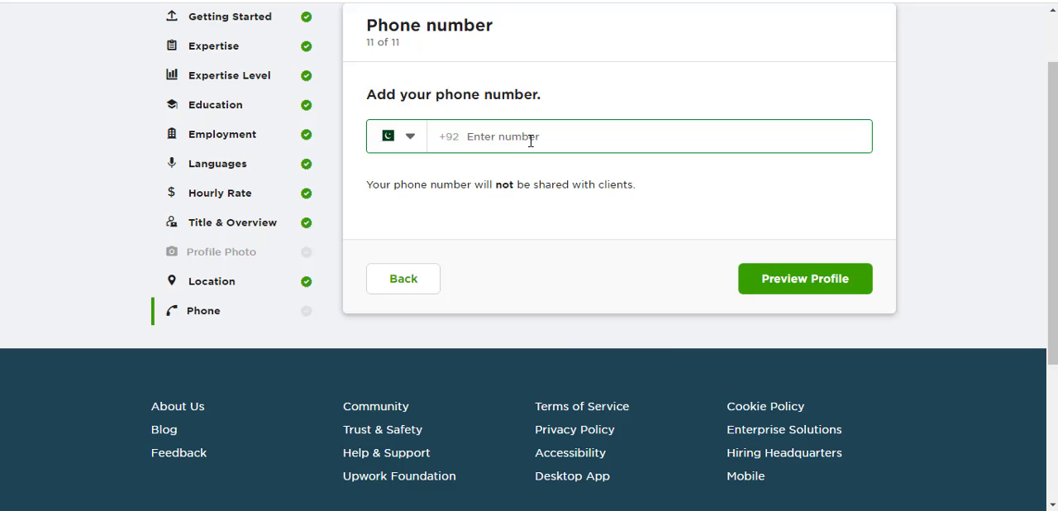
left_click(798, 288)
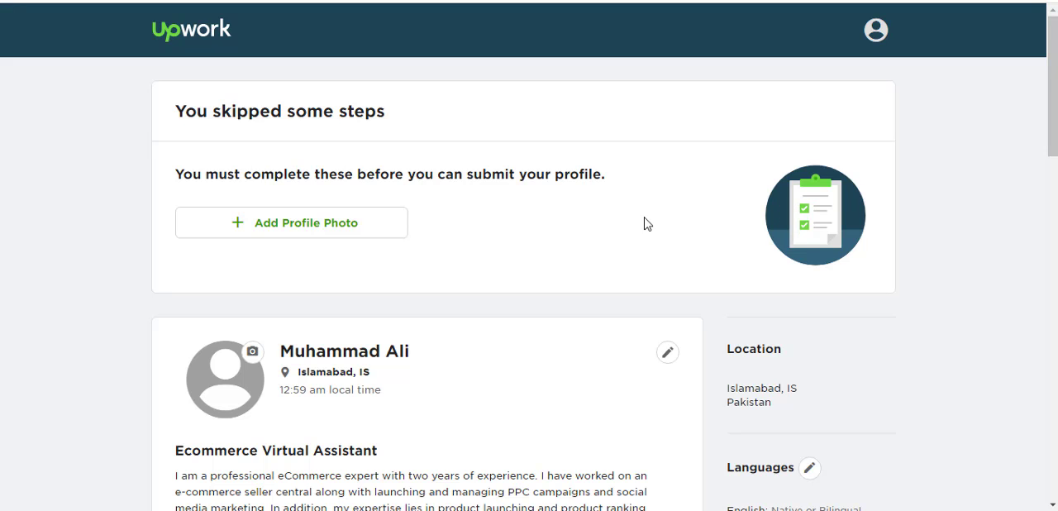
- Review the profile preview from the skipped-steps notice through overview, skills, employment history and education to the submission option
scroll(619, 227, "down", 7)
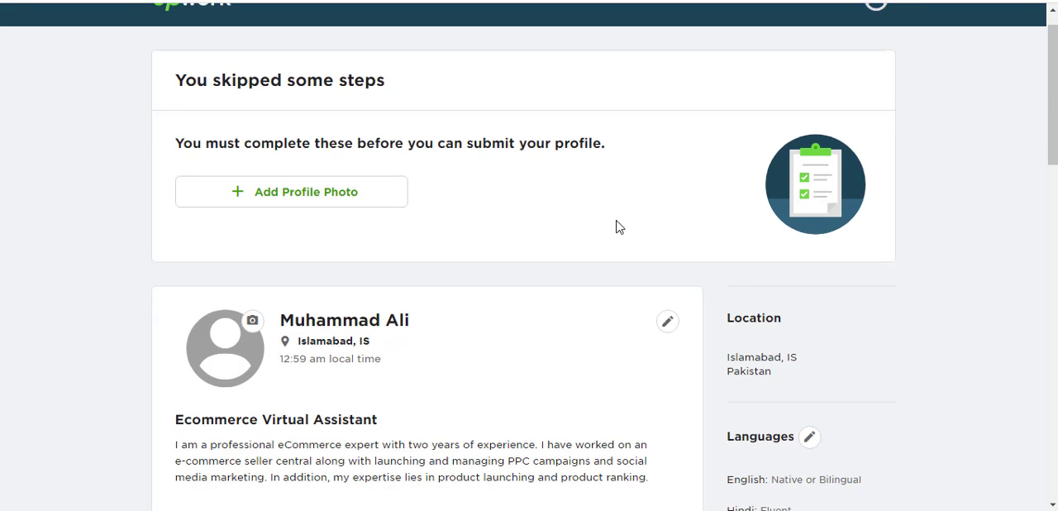
scroll(619, 227, "down", 6)
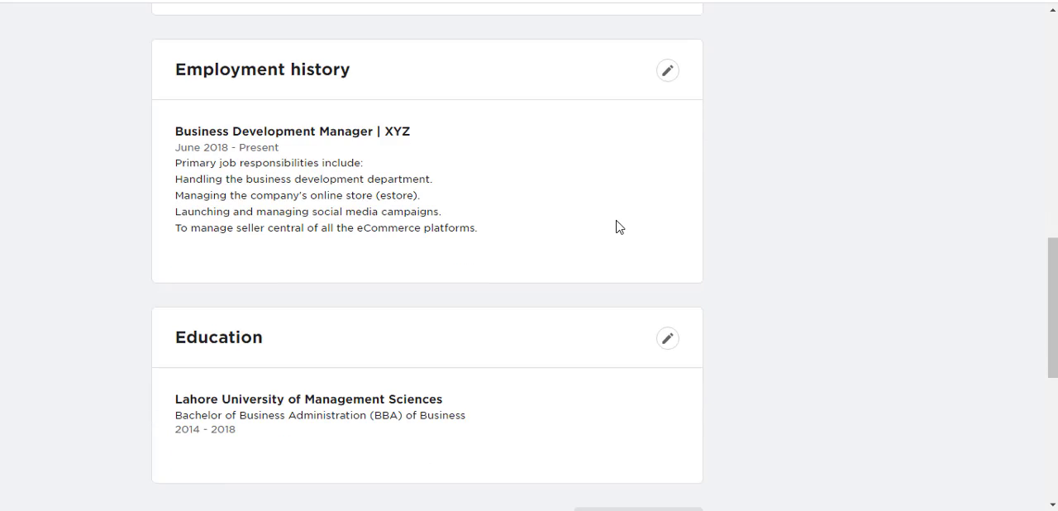
scroll(617, 221, "up", 10)
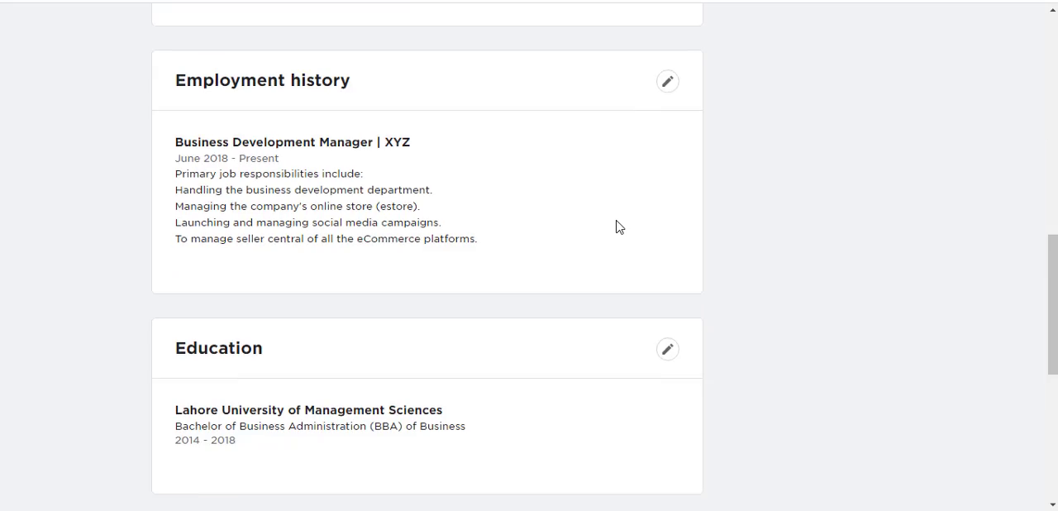
scroll(617, 221, "down", 5)
scroll(619, 227, "down", 6)
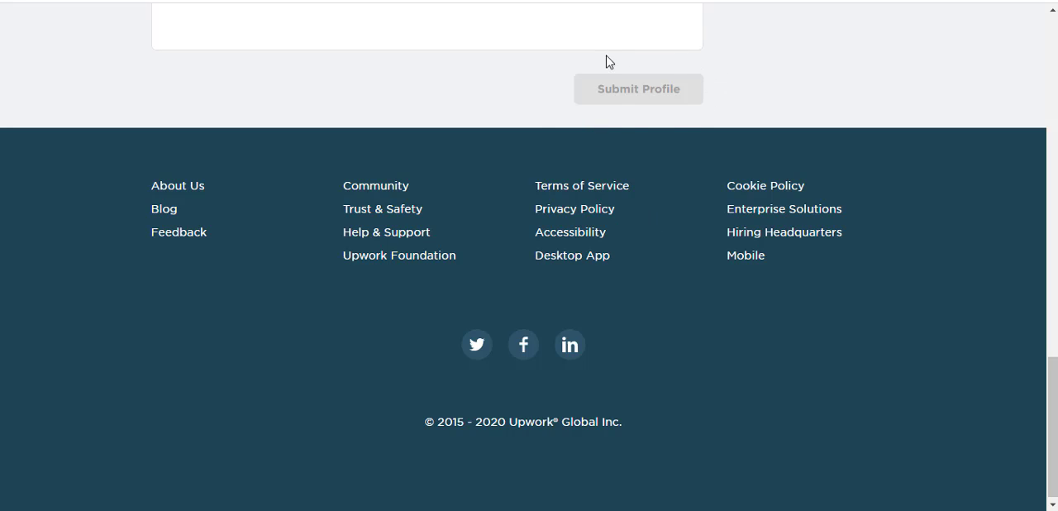
scroll(557, 92, "up", 5)
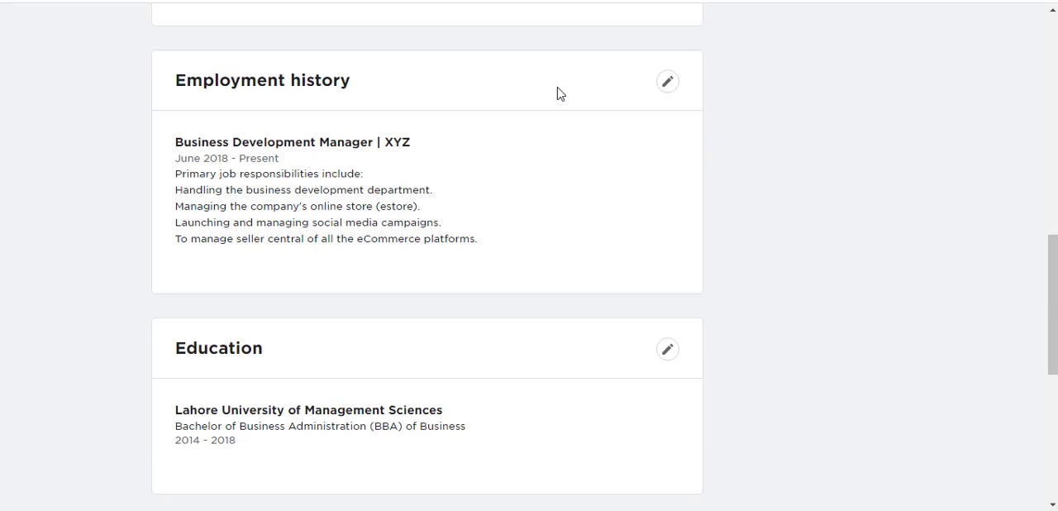
scroll(558, 93, "up", 10)
scroll(557, 93, "down", 1)
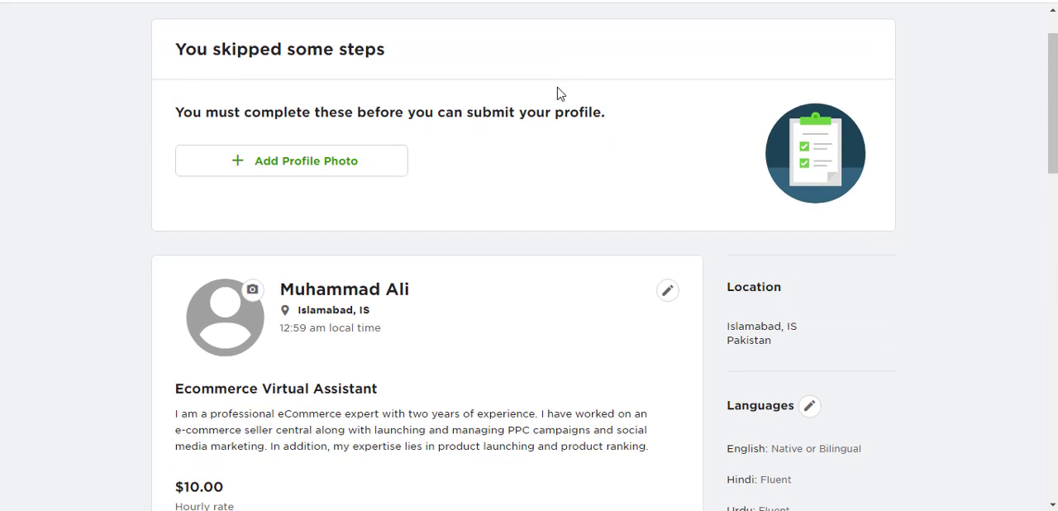
scroll(557, 93, "down", 4)
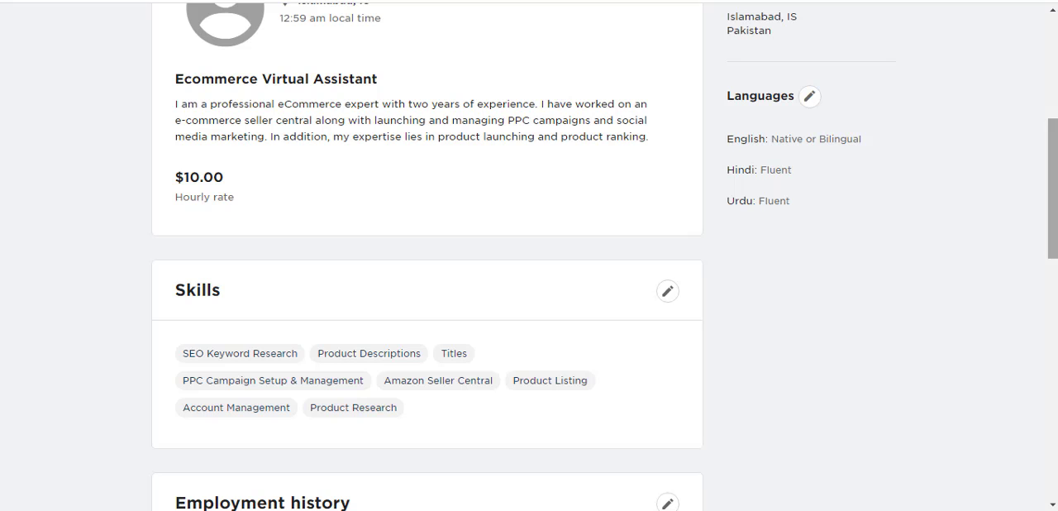
left_click_drag(1053, 200, 1053, 394)
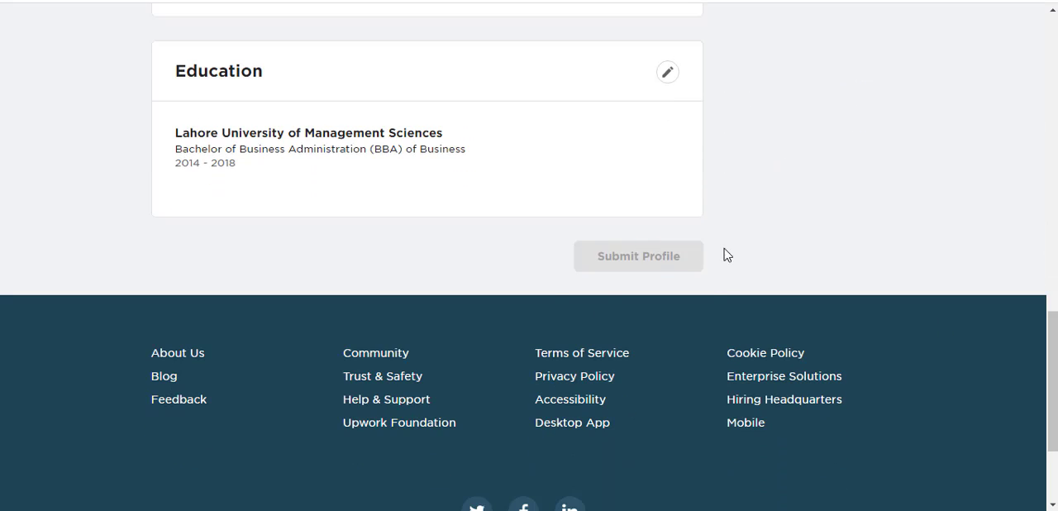